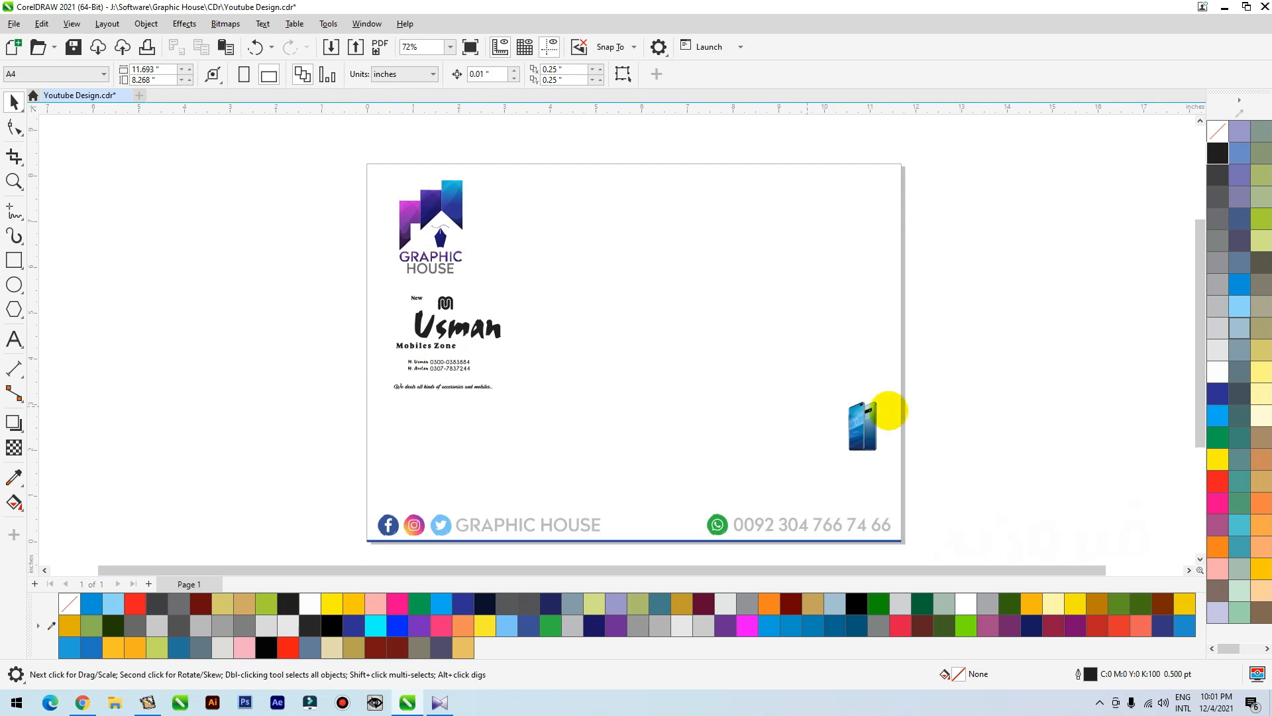
Move the phone picture slightly up and to the left on the page
mouse_move(864, 426)
mouse_down()
mouse_move(786, 420)
mouse_move(855, 406)
mouse_up()
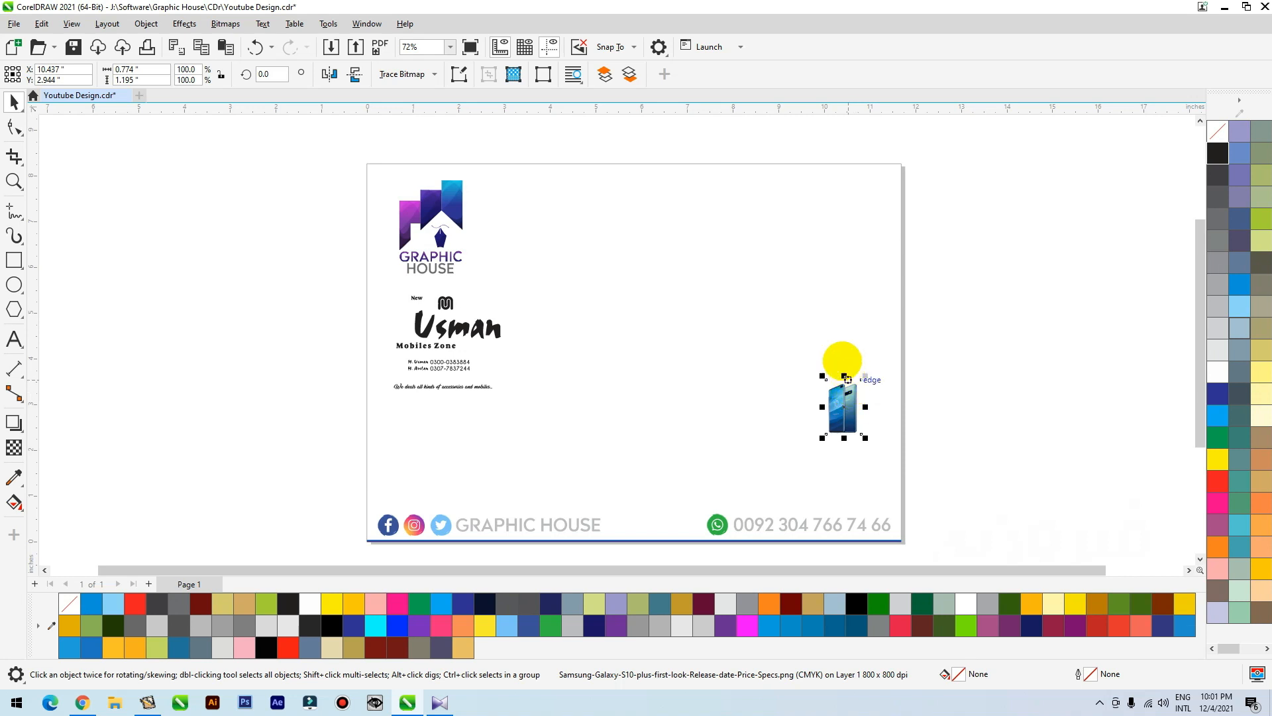
click(828, 303)
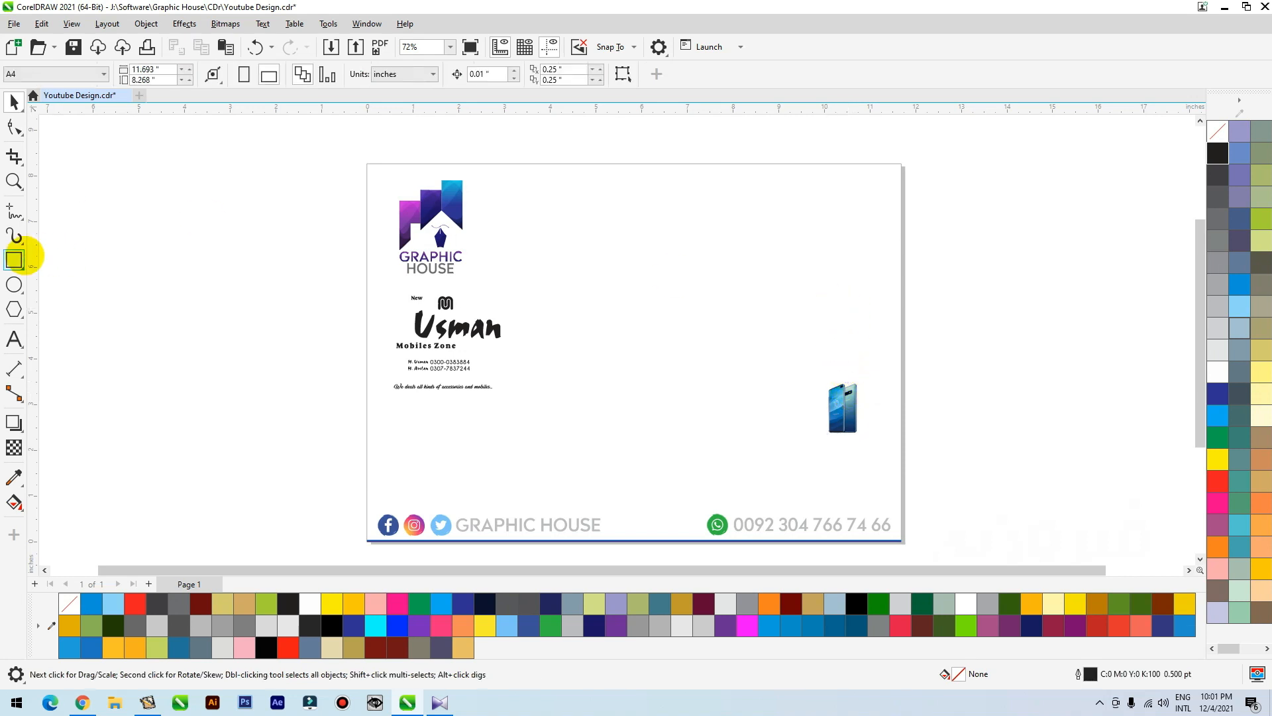
Draw a rectangle between the text and the phone picture, size it to 5.5 by 3 inches and fill it white
click(14, 260)
drag(543, 297, 795, 413)
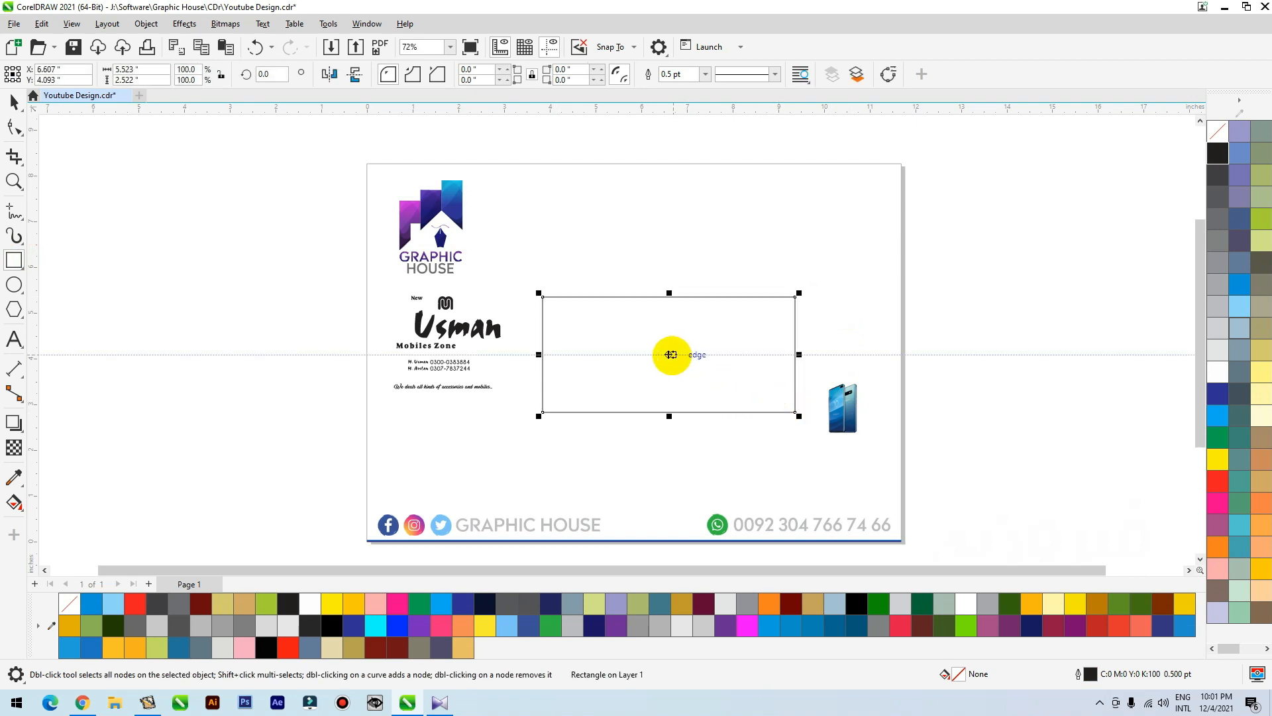
click(150, 69)
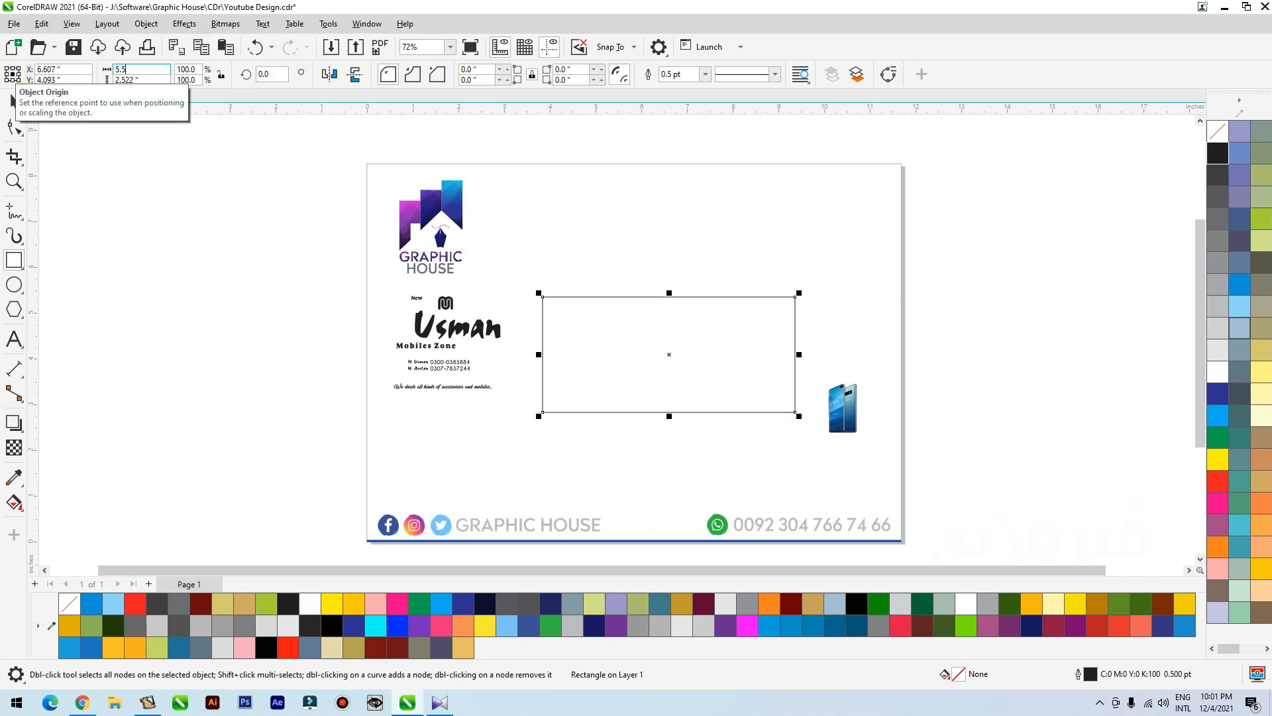
key(Return)
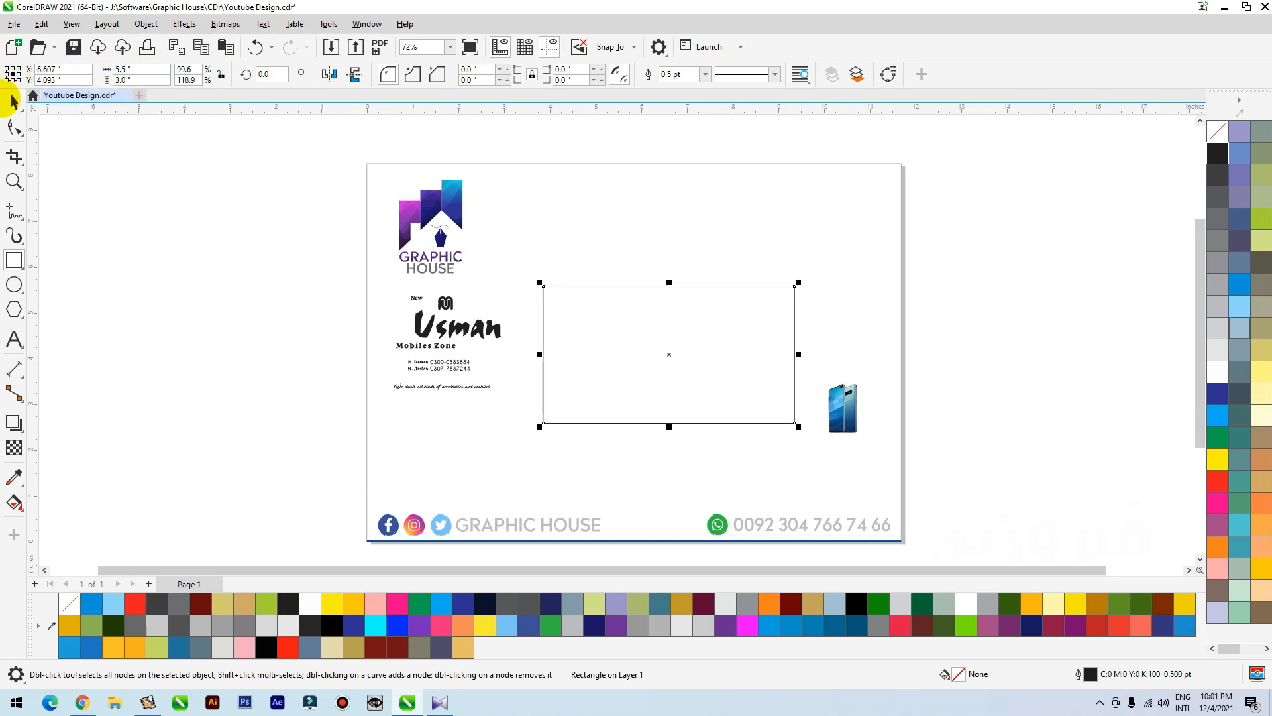
click(15, 101)
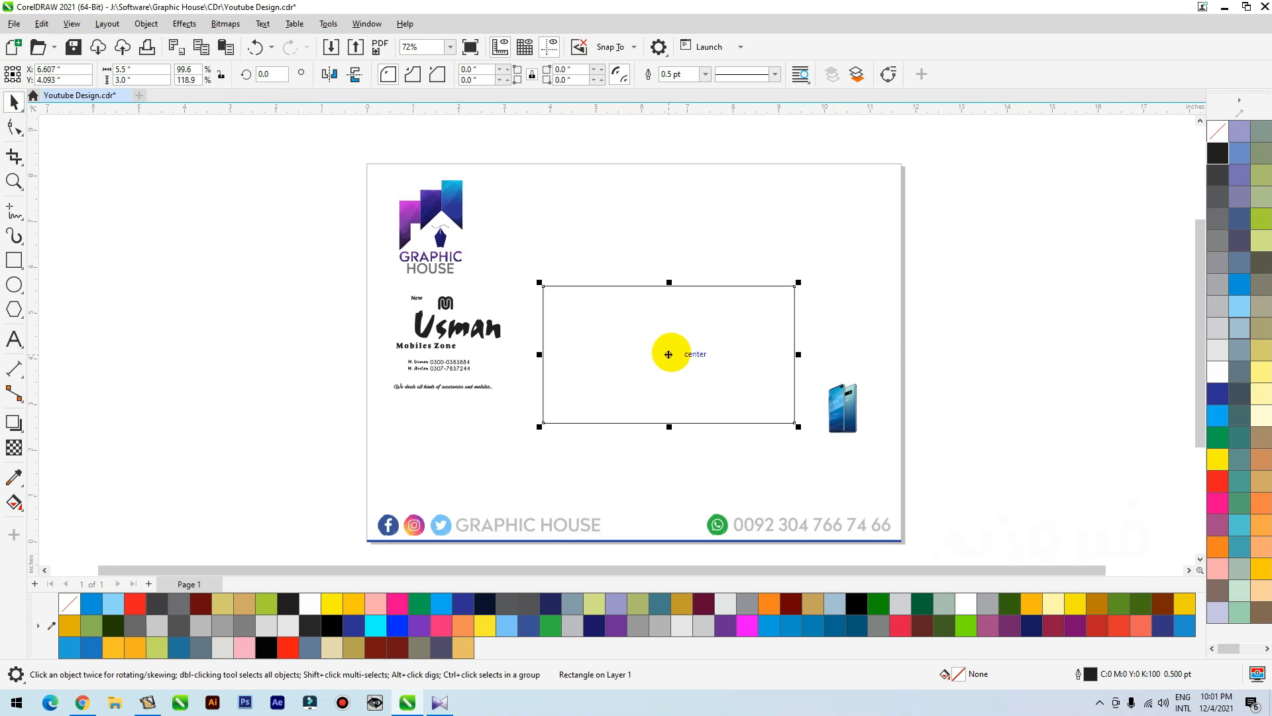
drag(668, 353, 658, 363)
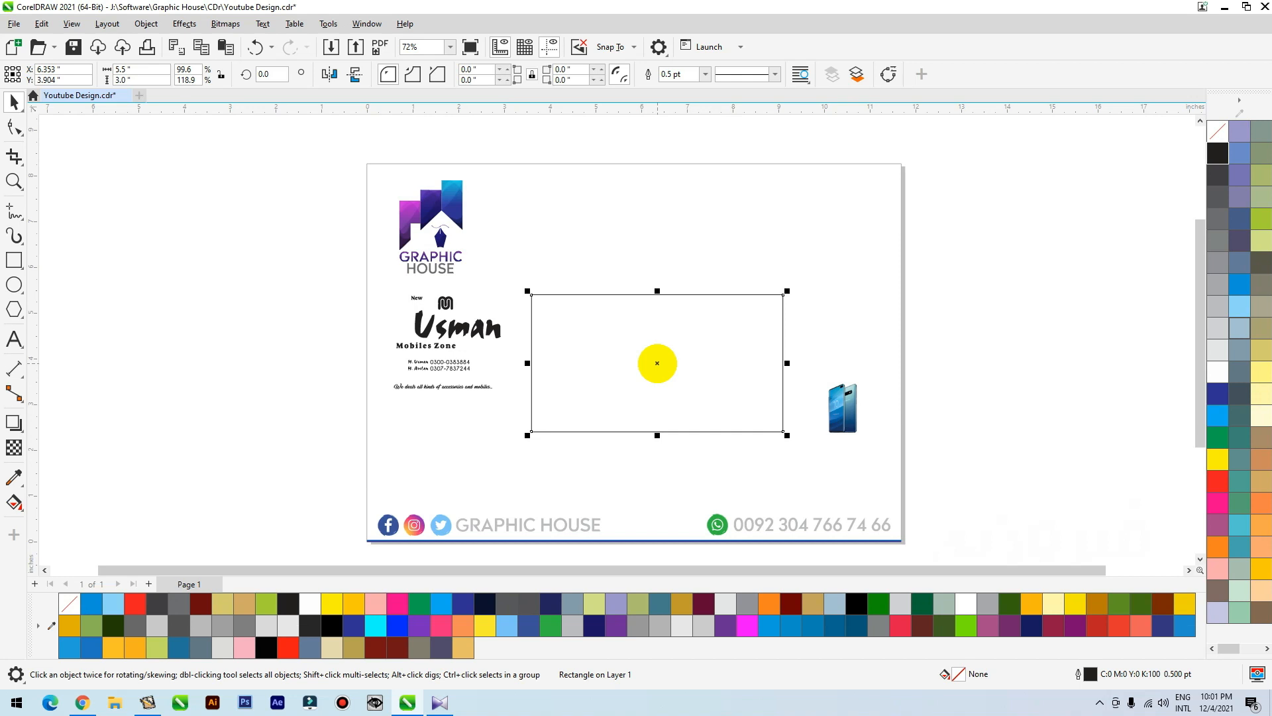
click(1216, 371)
Add a one-step inward contour with an offset of about 0.184 inches to the white rectangle
key(z)
drag(855, 261, 467, 471)
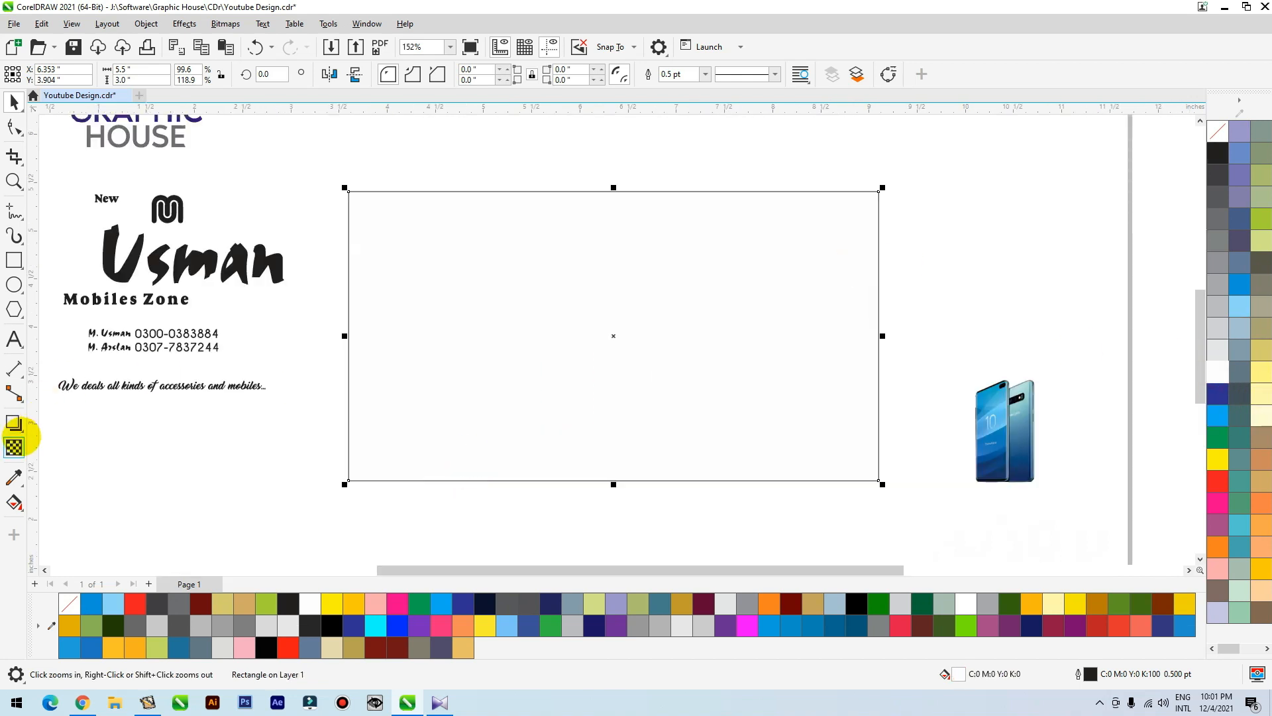
click(14, 422)
click(66, 440)
drag(426, 276, 367, 210)
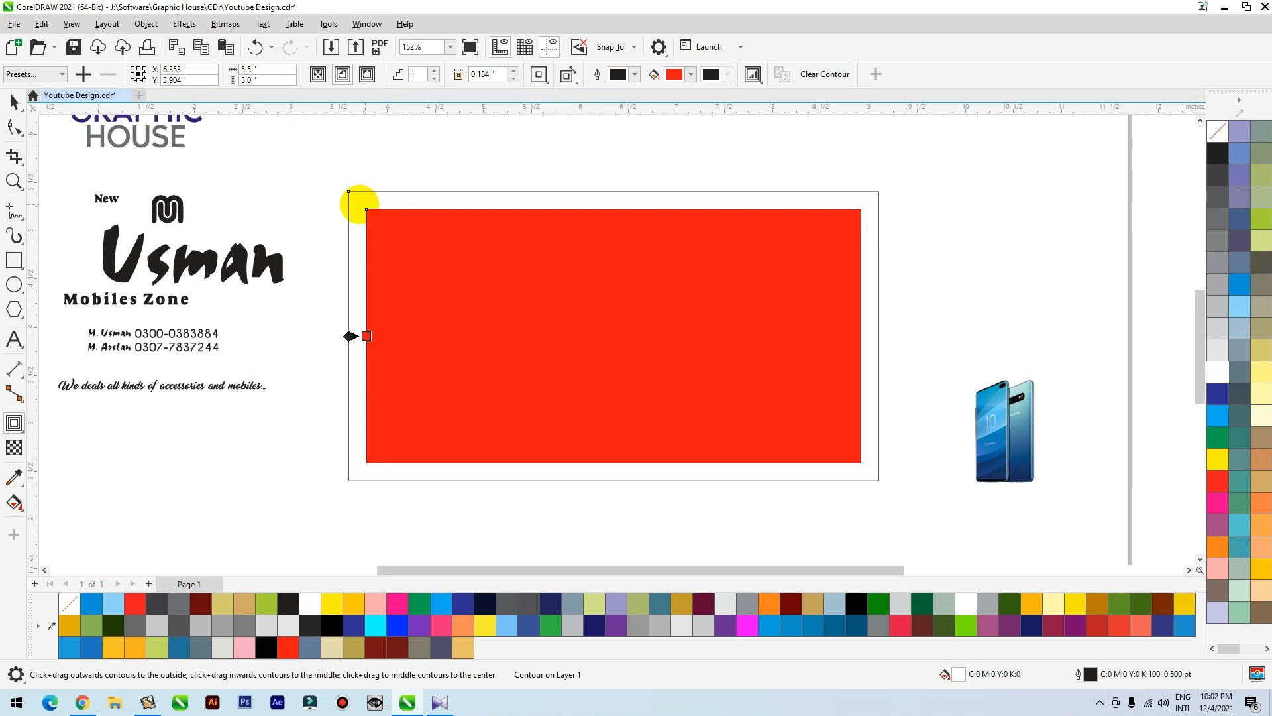
Break the contour apart from the rectangle and remove the red fill of the inner rectangle
key(space)
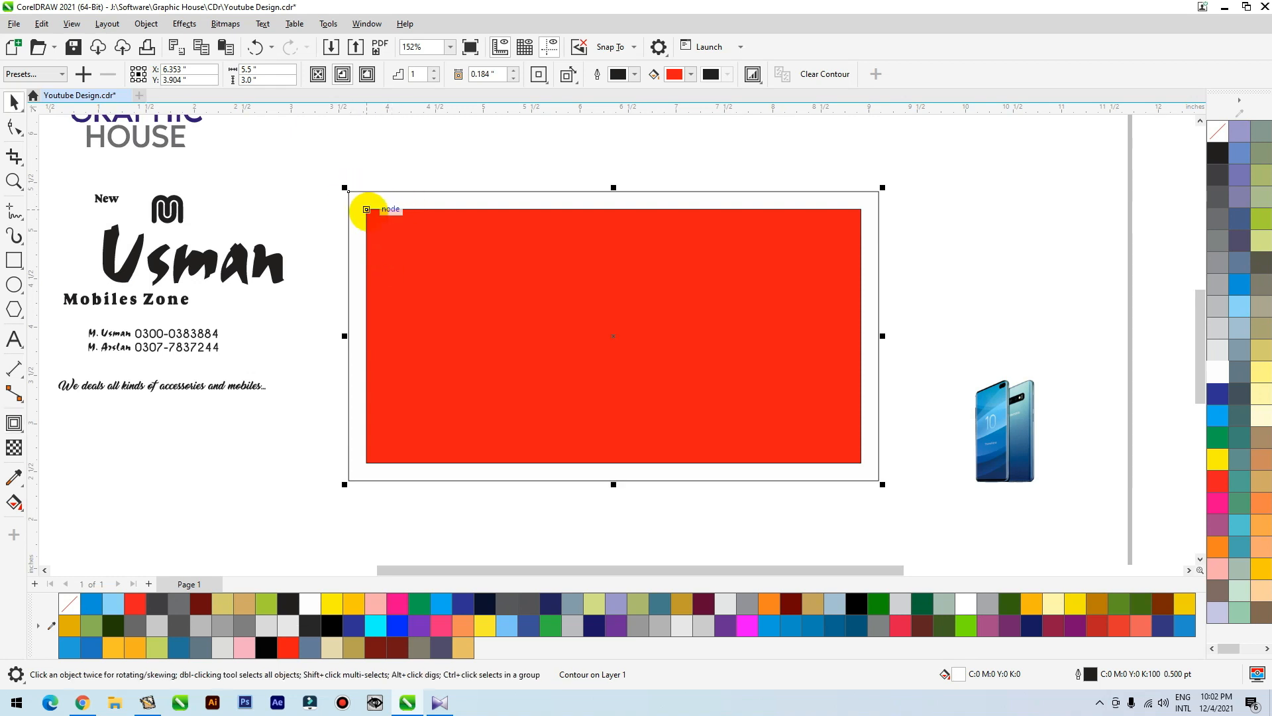
key(ctrl+k)
click(505, 156)
drag(488, 282, 520, 333)
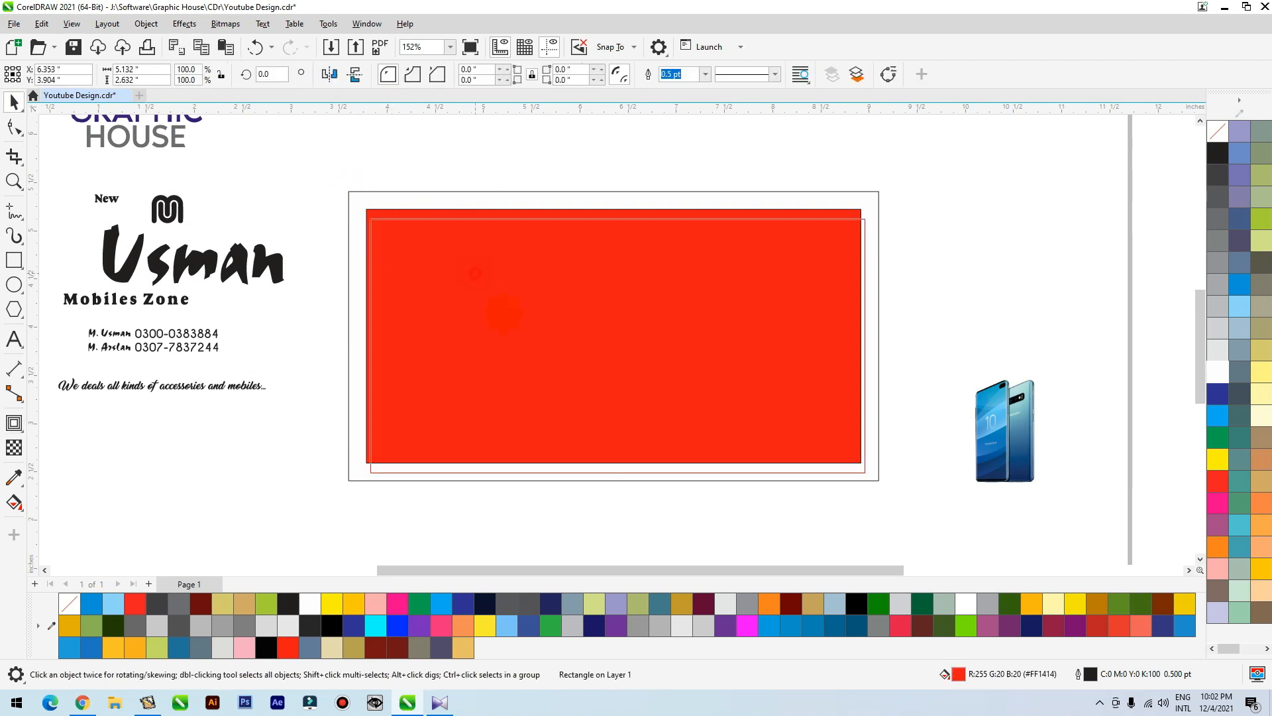
key(ctrl+z)
click(1218, 131)
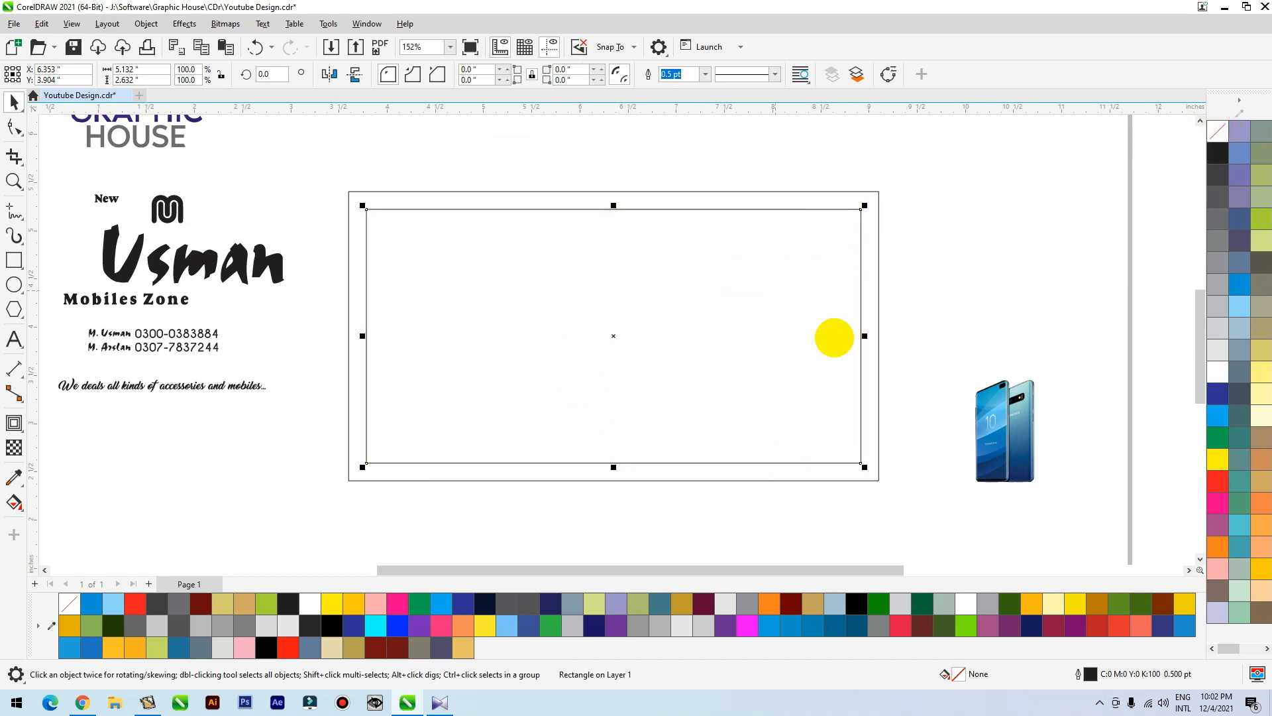
Move the phone picture into the lower right of the card and enlarge it to nearly the inner frame's height
click(981, 342)
drag(1004, 431, 837, 379)
key(ctrl+z)
drag(1003, 427, 835, 407)
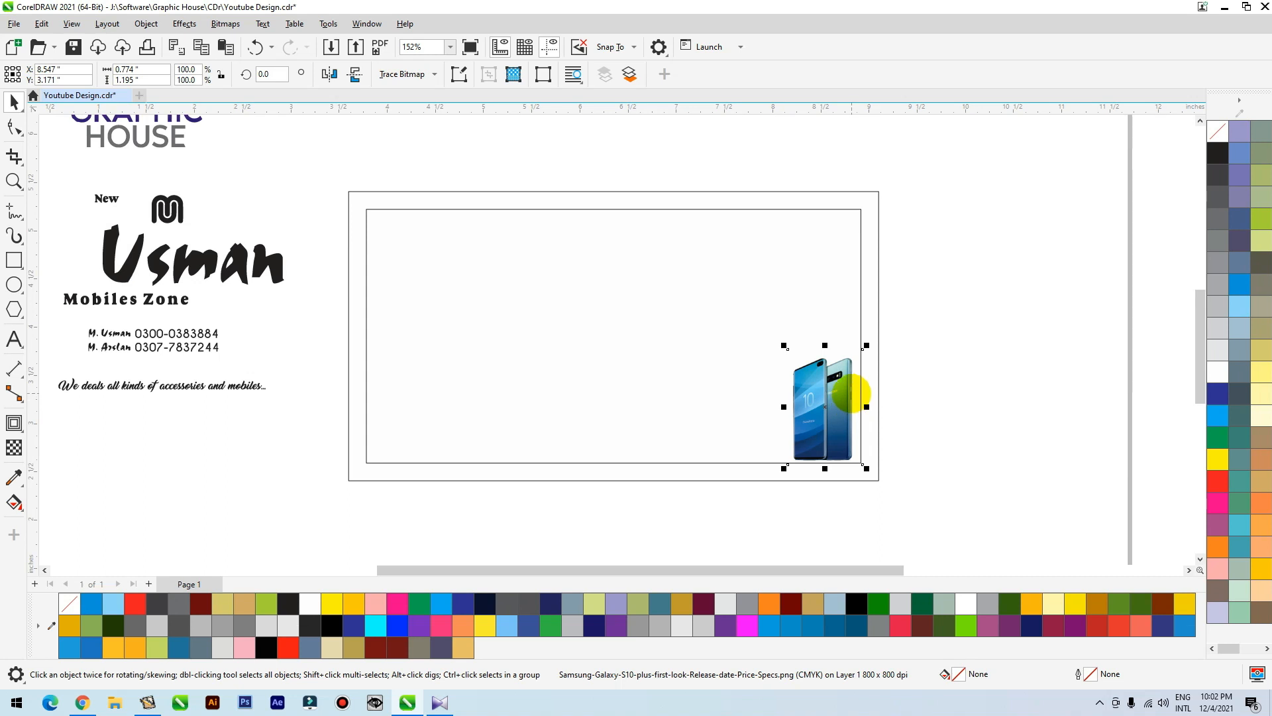
drag(866, 345, 957, 199)
drag(903, 284, 827, 320)
Move the M logo and all shop text together into the card, to the left of the phone picture
scroll(710, 364, down, 1)
drag(475, 218, 226, 407)
drag(355, 303, 709, 335)
drag(940, 227, 434, 477)
key(shift+F2)
Scale the phone picture to about 1.43 by 2.21 inches in the inner frame's lower right corner
click(196, 358)
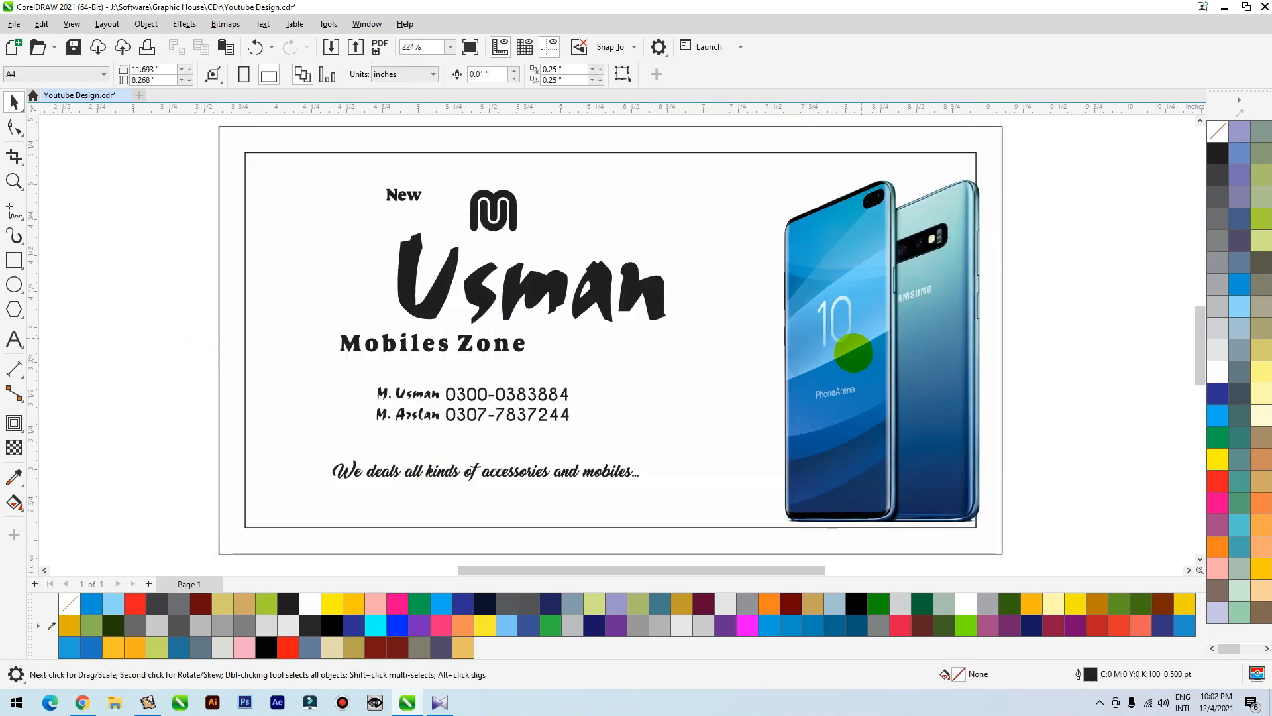
click(841, 411)
drag(836, 415, 833, 417)
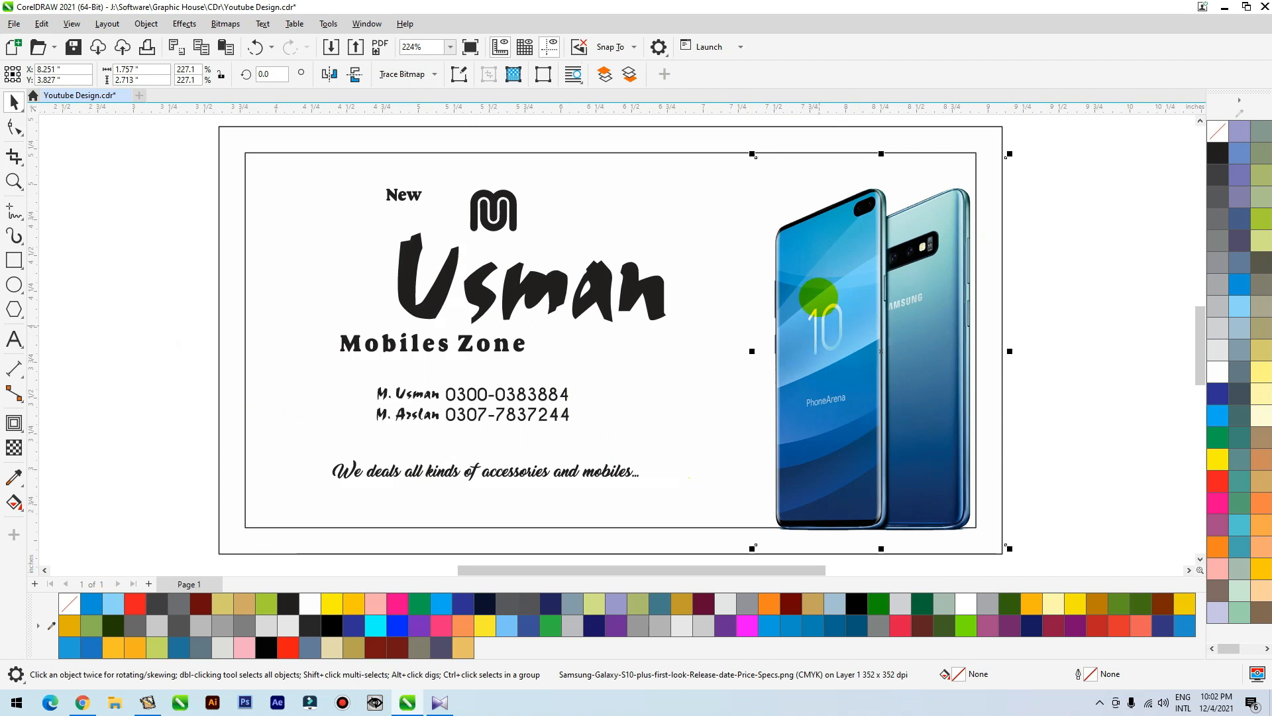
drag(756, 157, 799, 222)
key(ctrl+z)
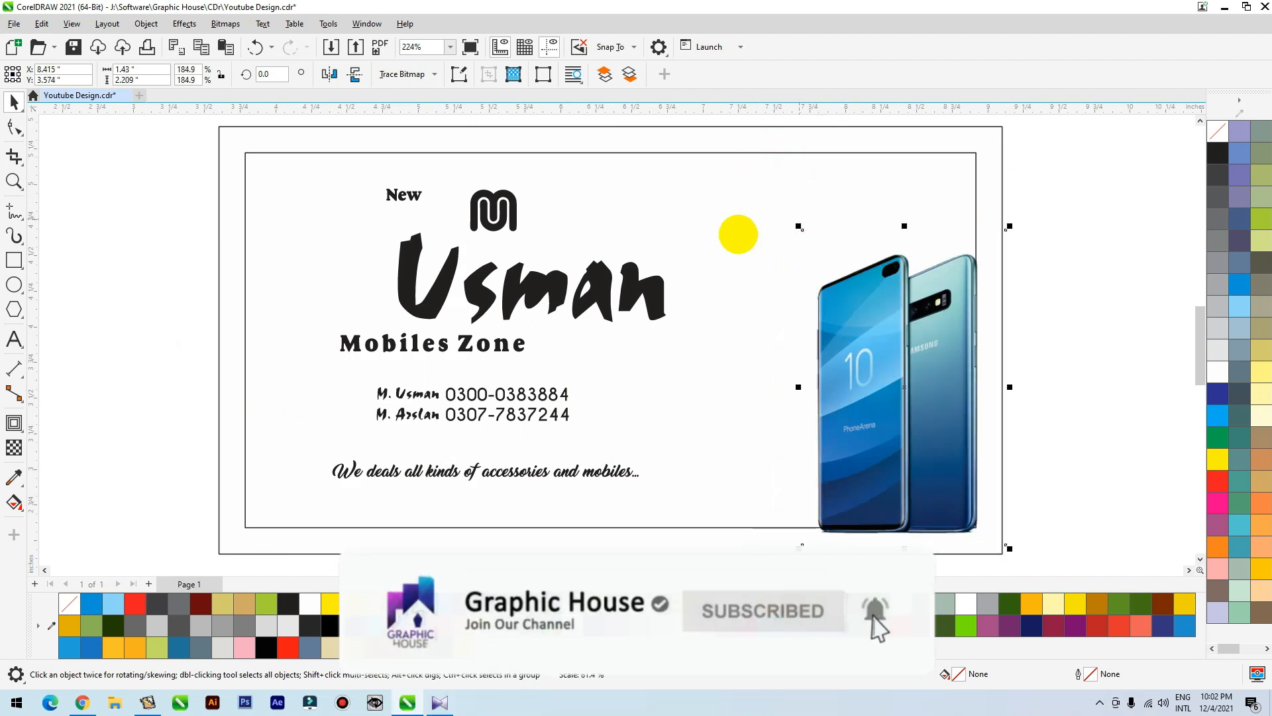
Move the two contact lines into the inner frame's upper right corner
click(527, 391)
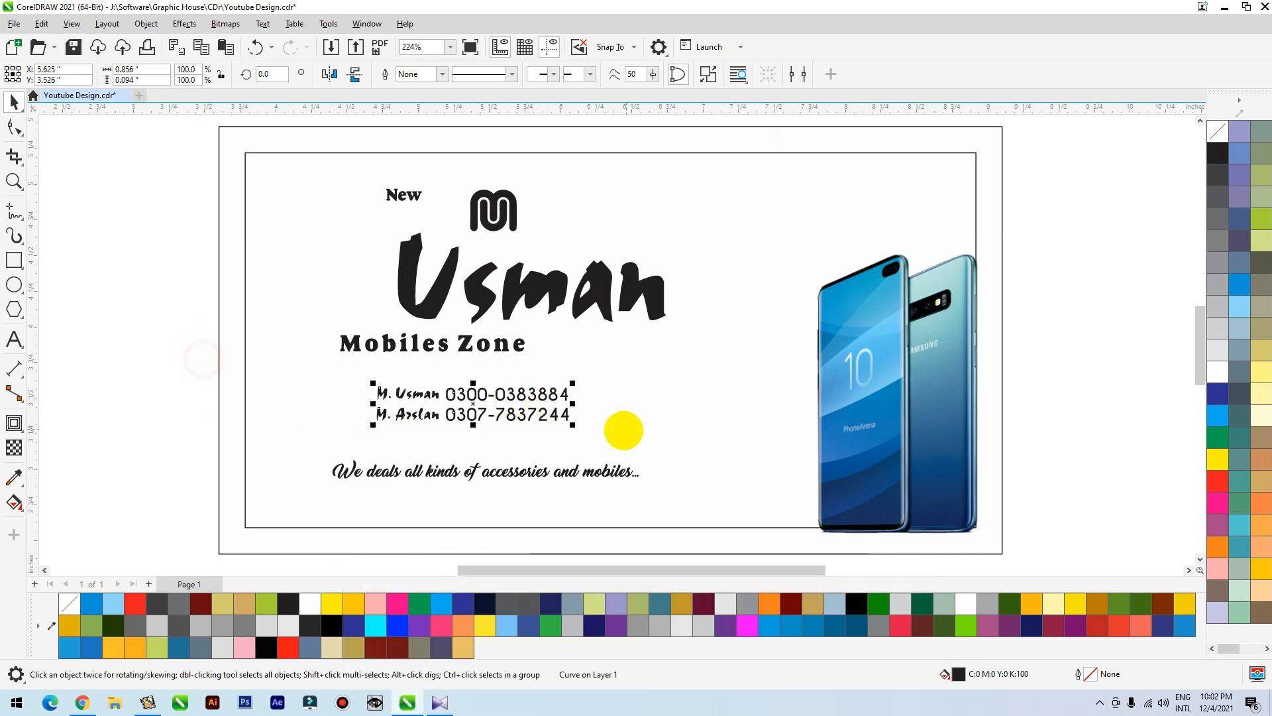
drag(542, 418, 943, 189)
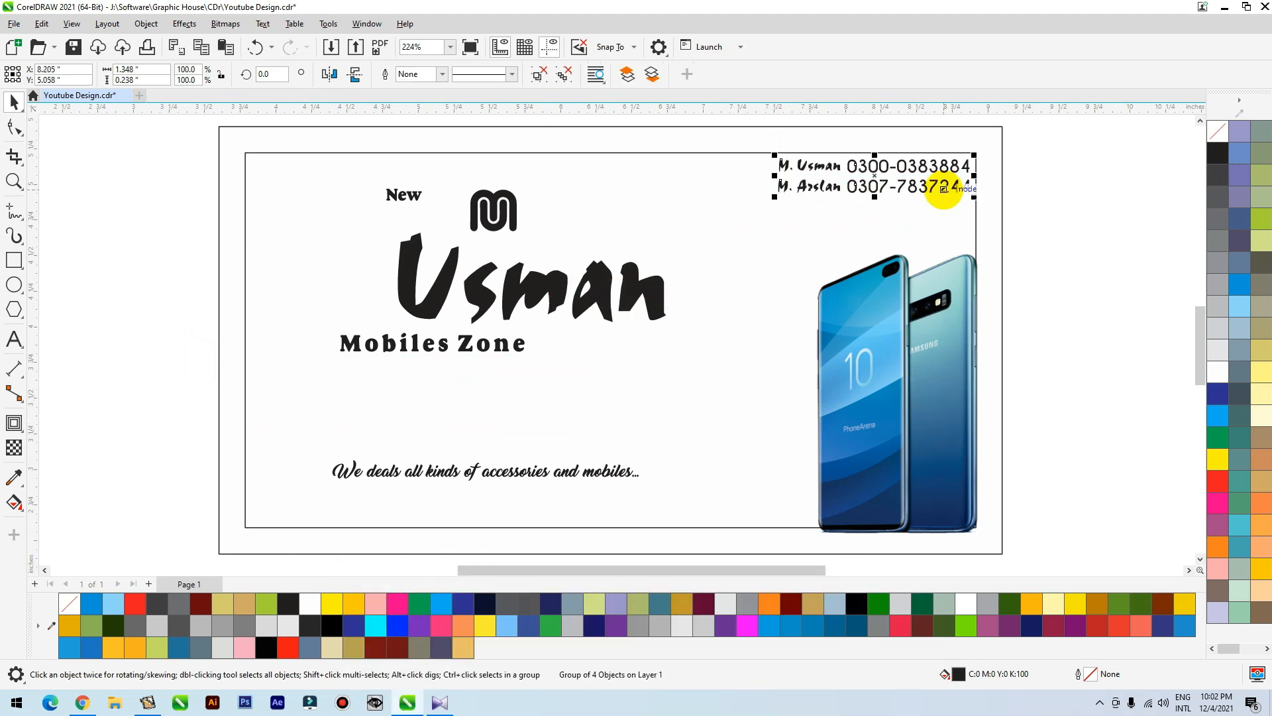
Center "Mobiles Zone" beneath the large shop name and enlarge both together to about 153.5%
click(468, 342)
click(473, 344)
drag(474, 344, 539, 340)
key(c)
drag(555, 293, 443, 364)
drag(559, 303, 702, 239)
drag(660, 332, 668, 330)
Enlarge the slogan line beneath the shop name, and shift the shop name block slightly down and to the right
click(567, 468)
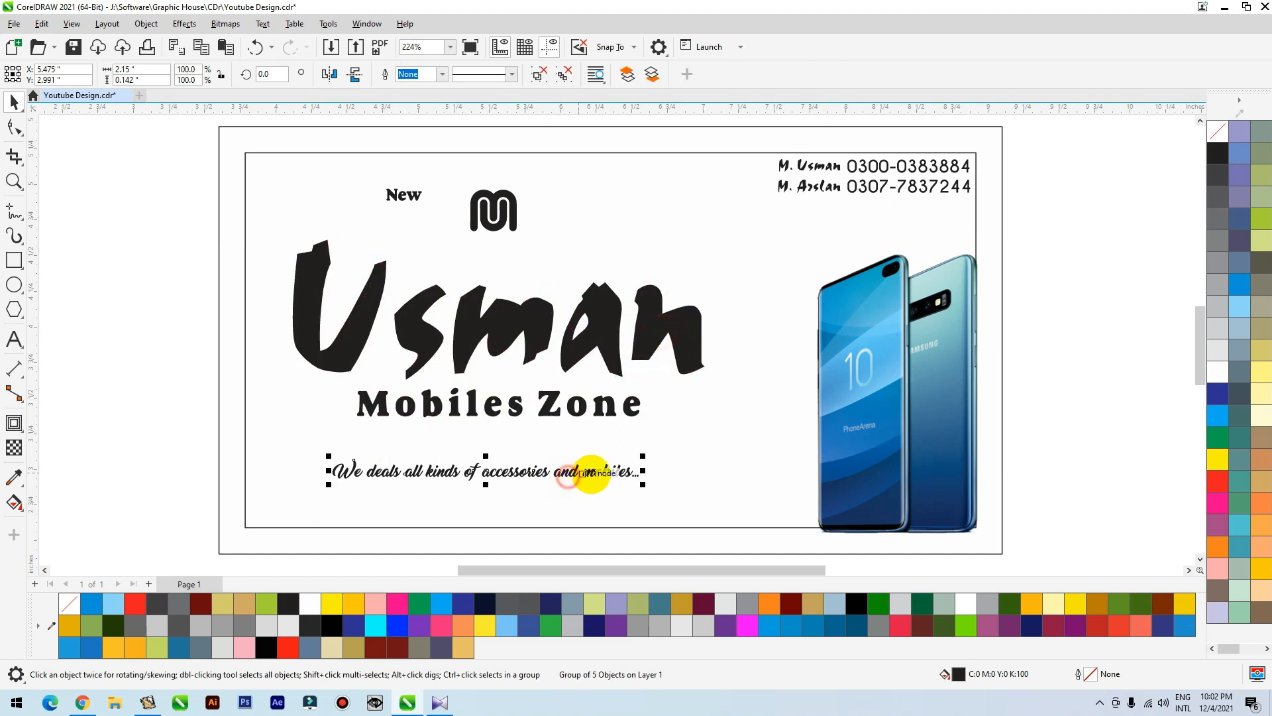
drag(642, 455, 677, 483)
shift+click(583, 342)
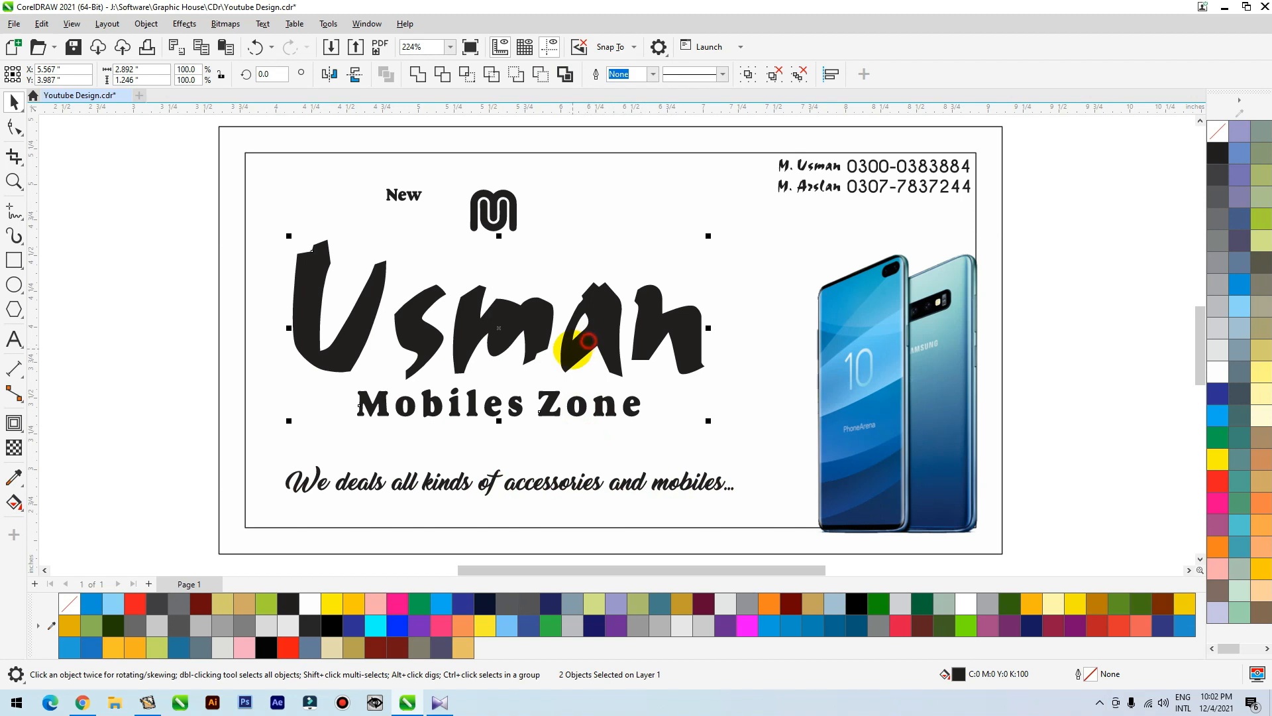
drag(579, 336, 589, 353)
Place the M logo, enlarged to about 154.9%, in the inner frame's upper left corner and "New" beside the shop name's first letter
click(493, 225)
drag(513, 227, 319, 219)
drag(414, 206, 286, 266)
Nudge the shop name block and the slogan line down to even out their spacing on the card
drag(190, 236, 757, 452)
key(Down)
key(Down)
key(Down)
double_click(607, 486)
key(Down)
key(Down)
key(Down)
key(Down)
key(Down)
click(159, 364)
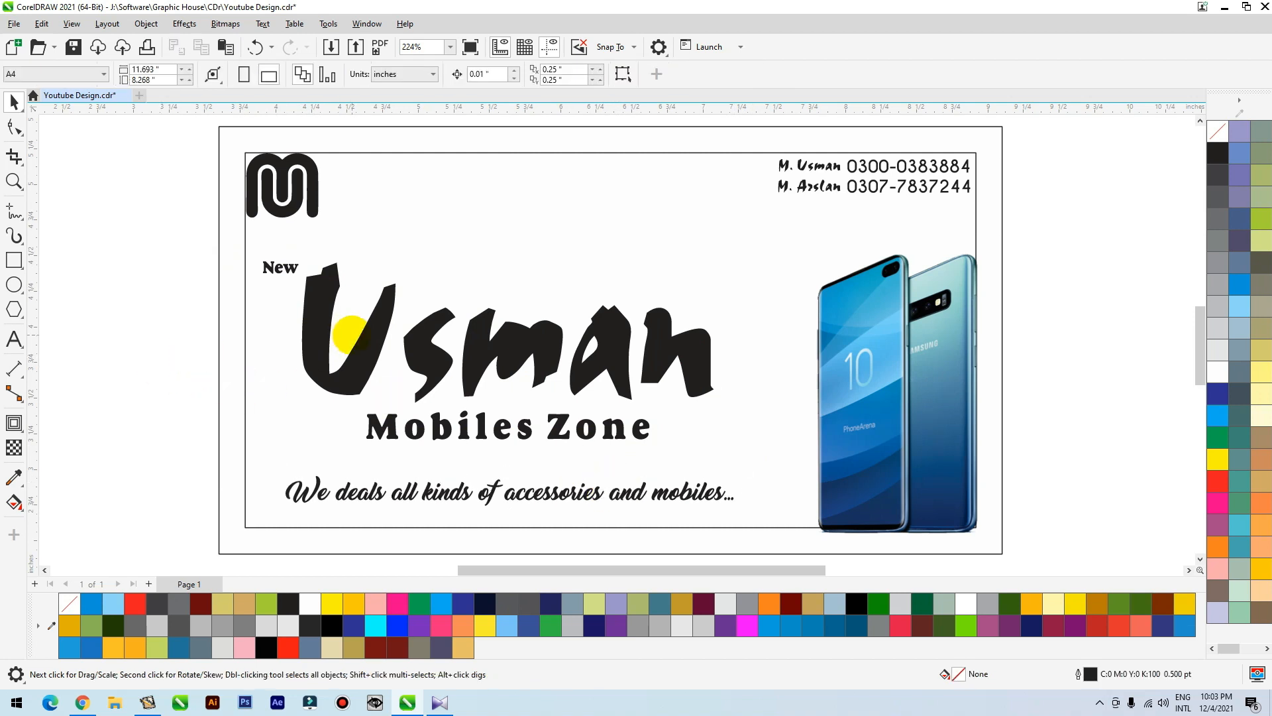
Enlarge the two contact lines in the card's upper right corner to about 122%
click(854, 411)
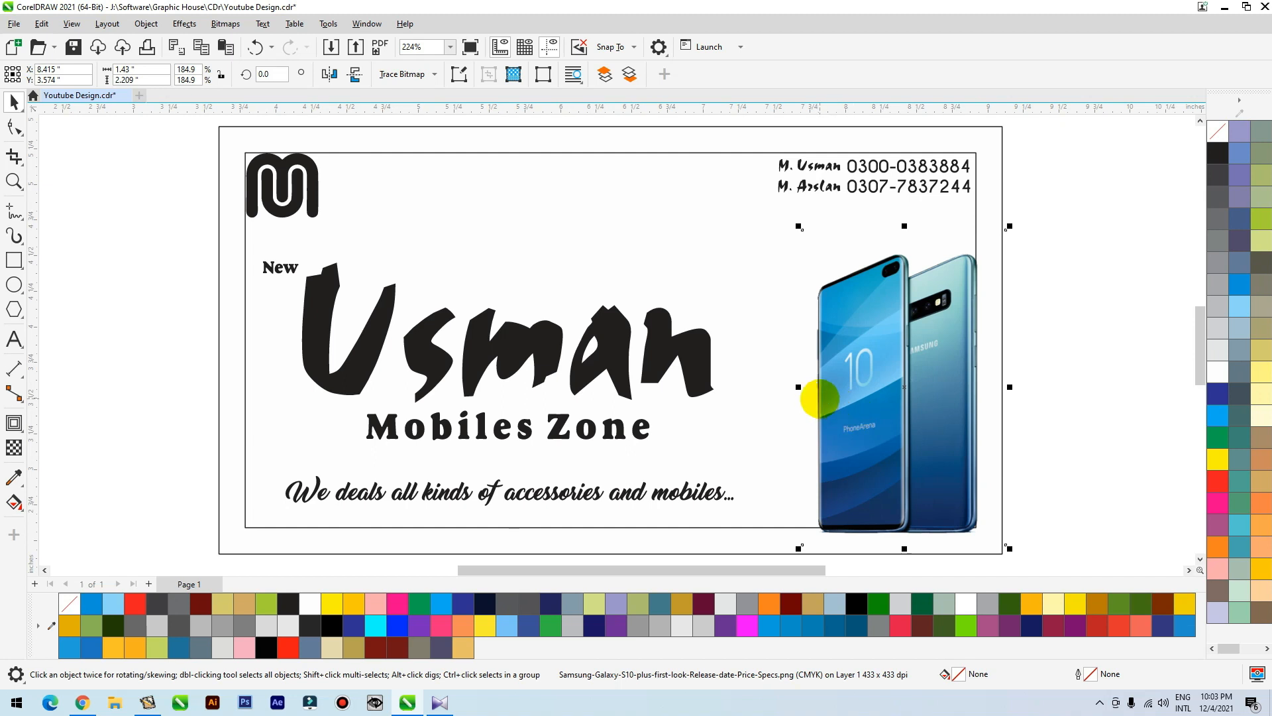
drag(1093, 241, 635, 99)
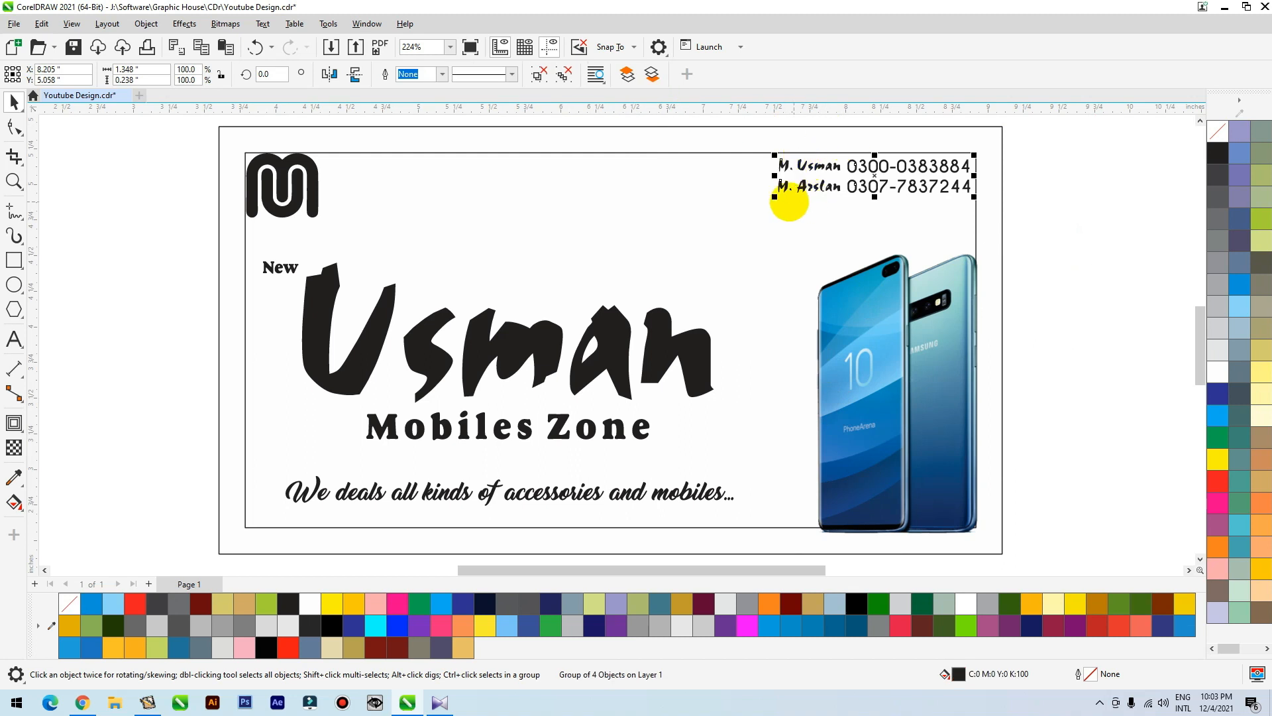
drag(775, 197, 732, 206)
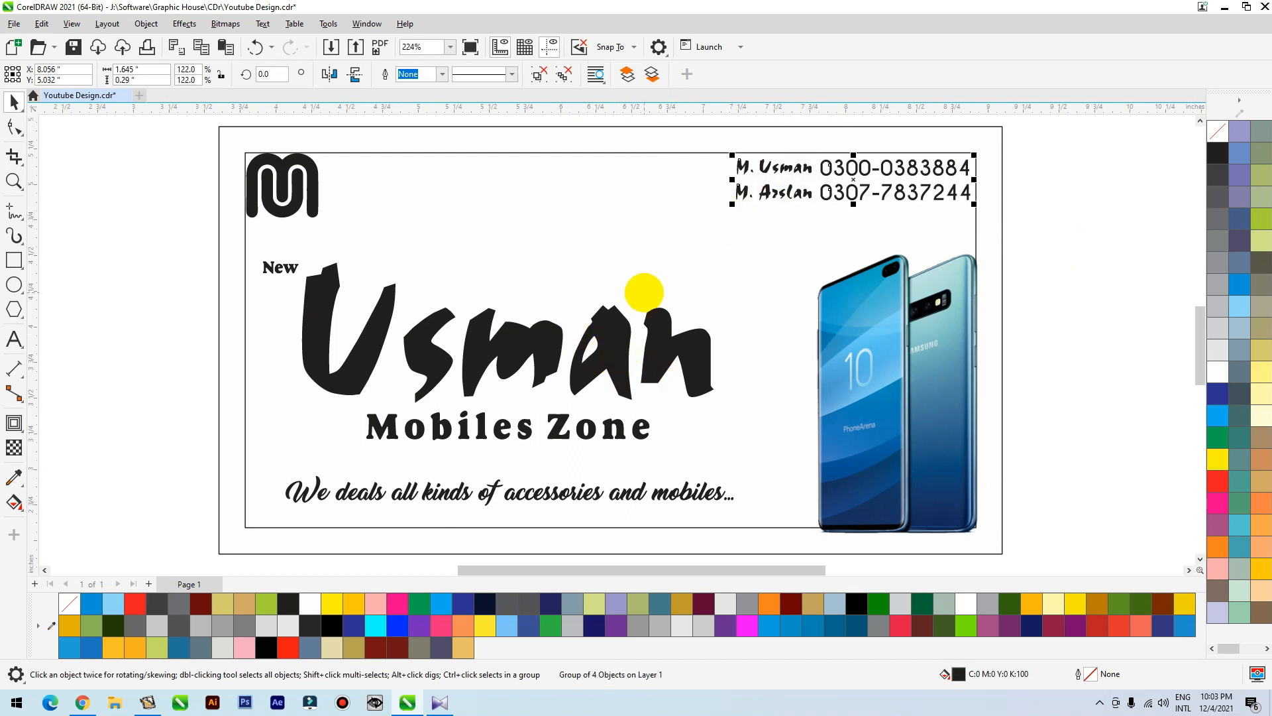
Try a tan fill (C:0 M:20 Y:60 K:20) on the large shop name
click(560, 353)
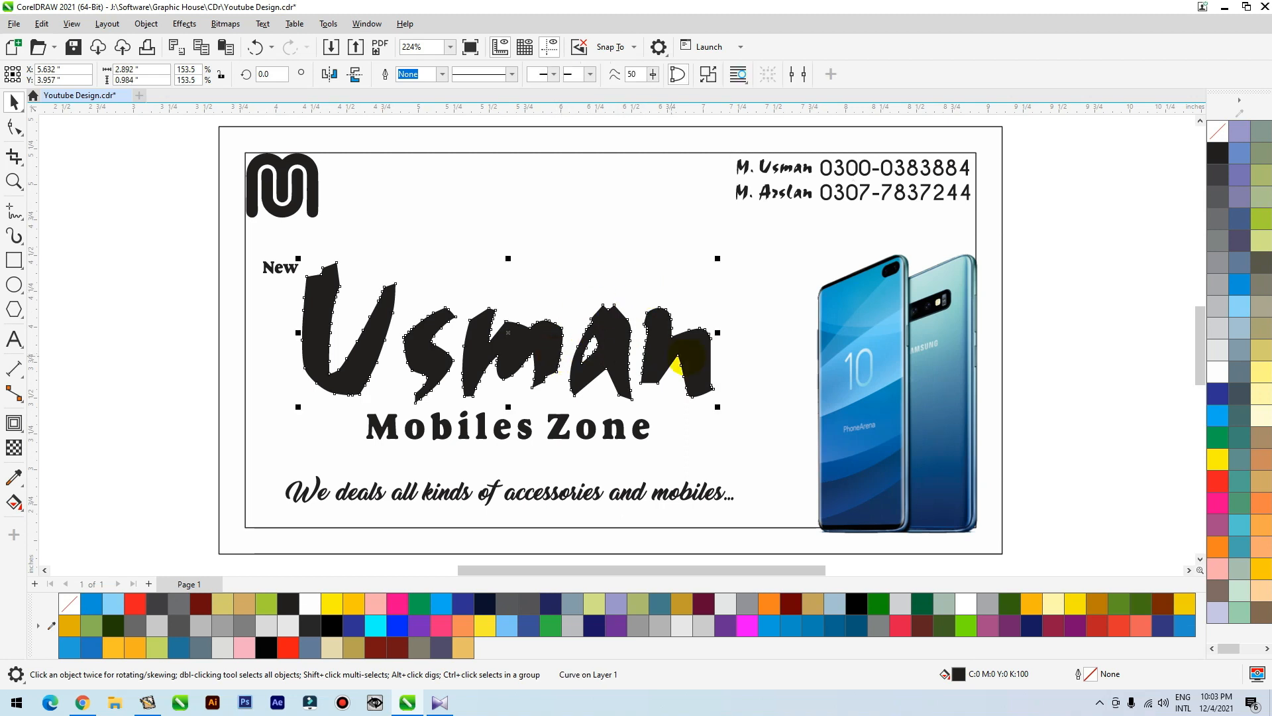
click(1217, 505)
click(1218, 516)
click(1258, 479)
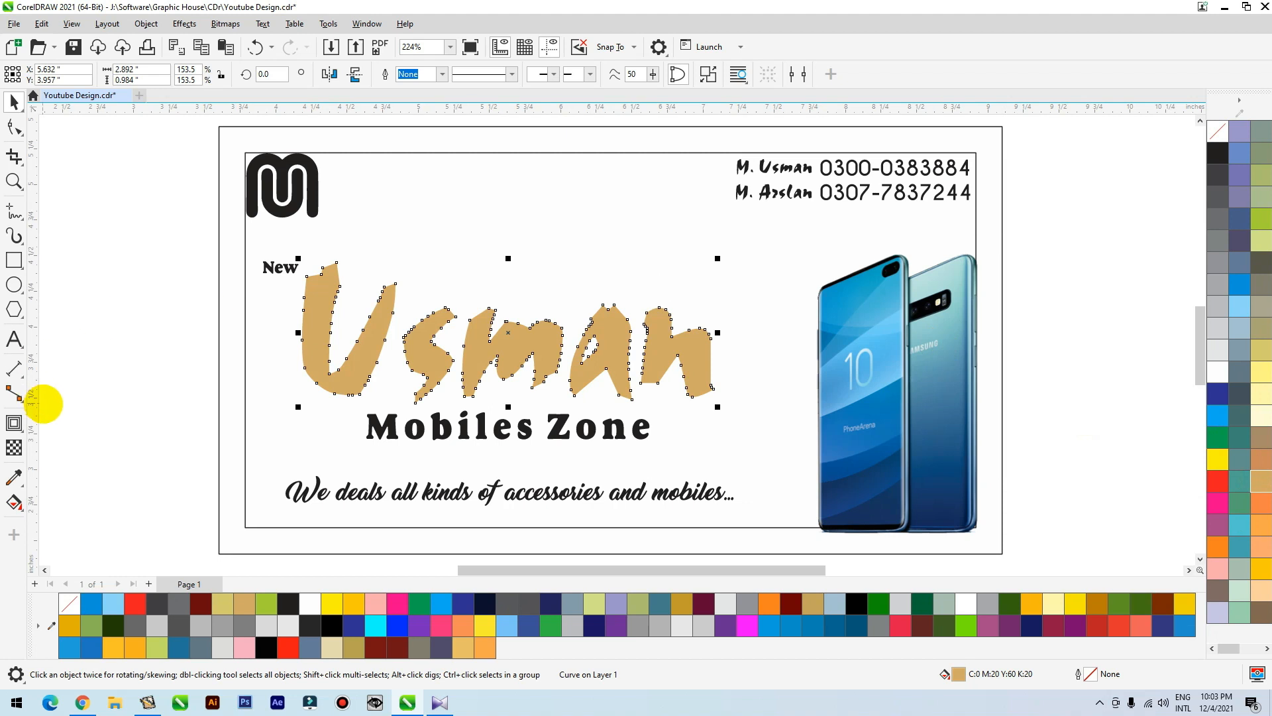
Sample the medium blue (C:86 M:48 Y:5 K:0) from the phone picture and apply it to the large shop name
click(14, 477)
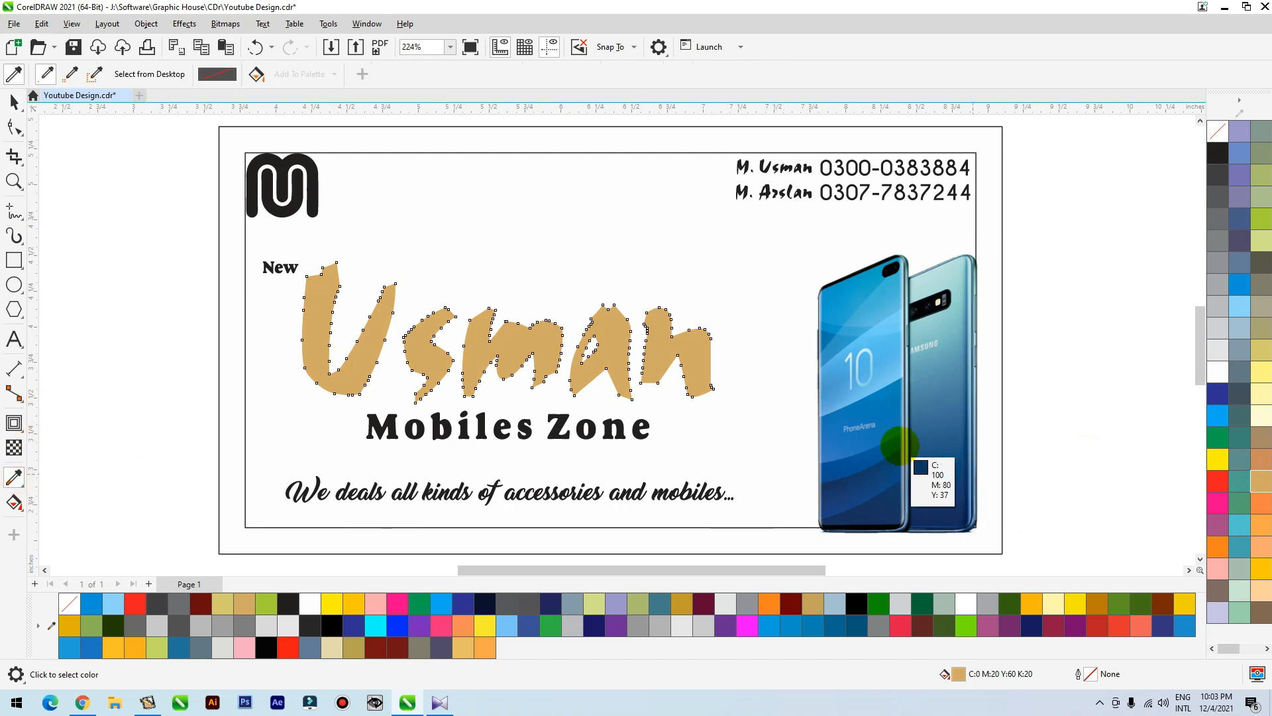
click(891, 436)
click(656, 356)
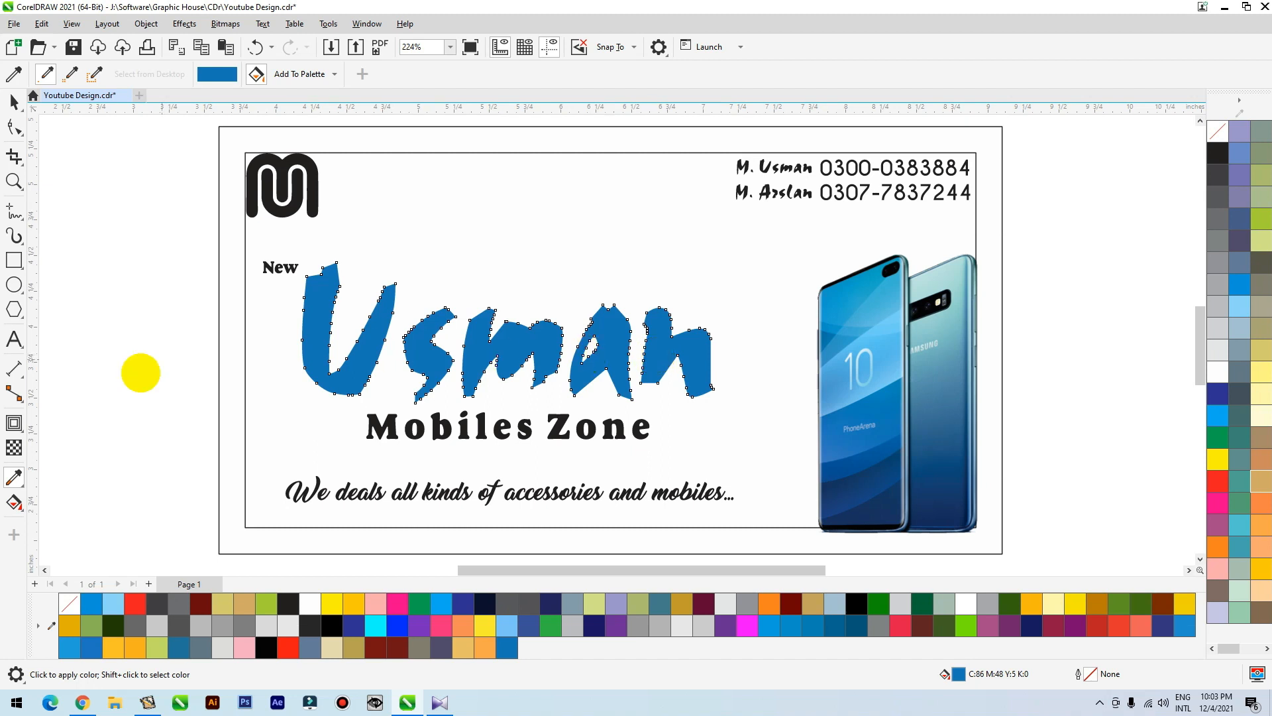
Apply a linear fountain fill to the large shop name, running upward from the letters' base
click(14, 502)
click(80, 497)
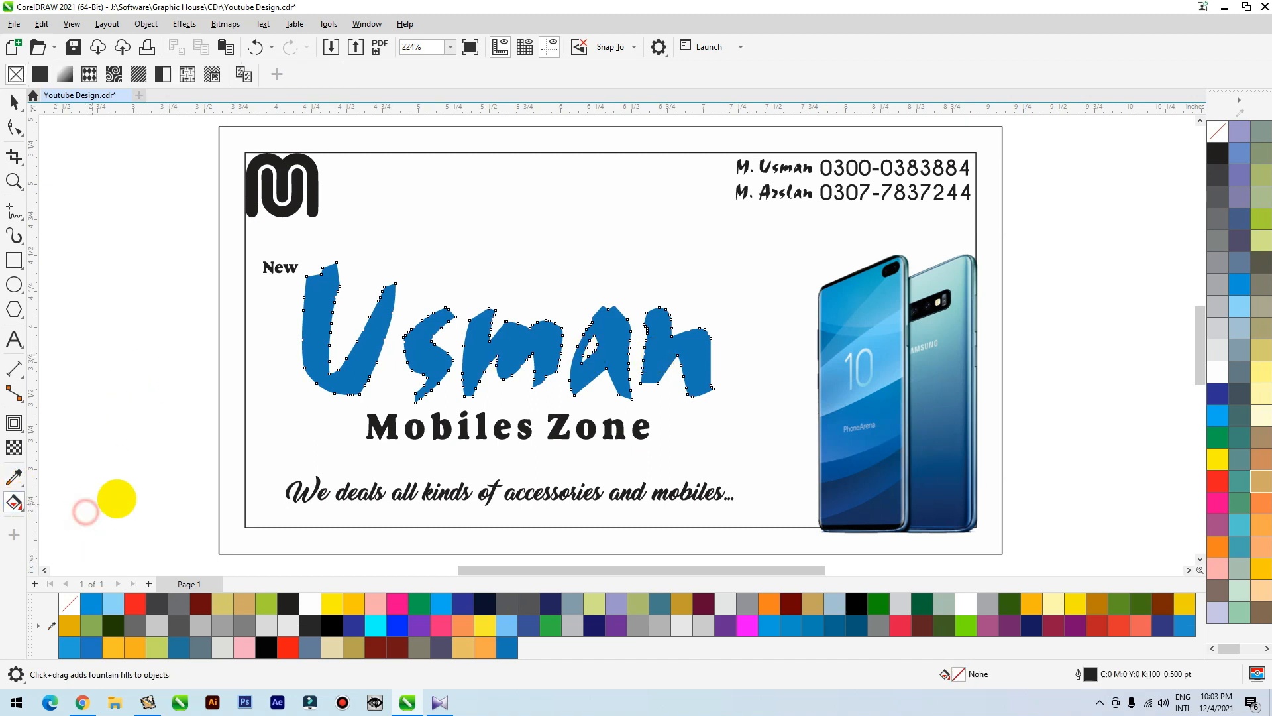
click(583, 381)
click(580, 378)
drag(570, 384, 575, 310)
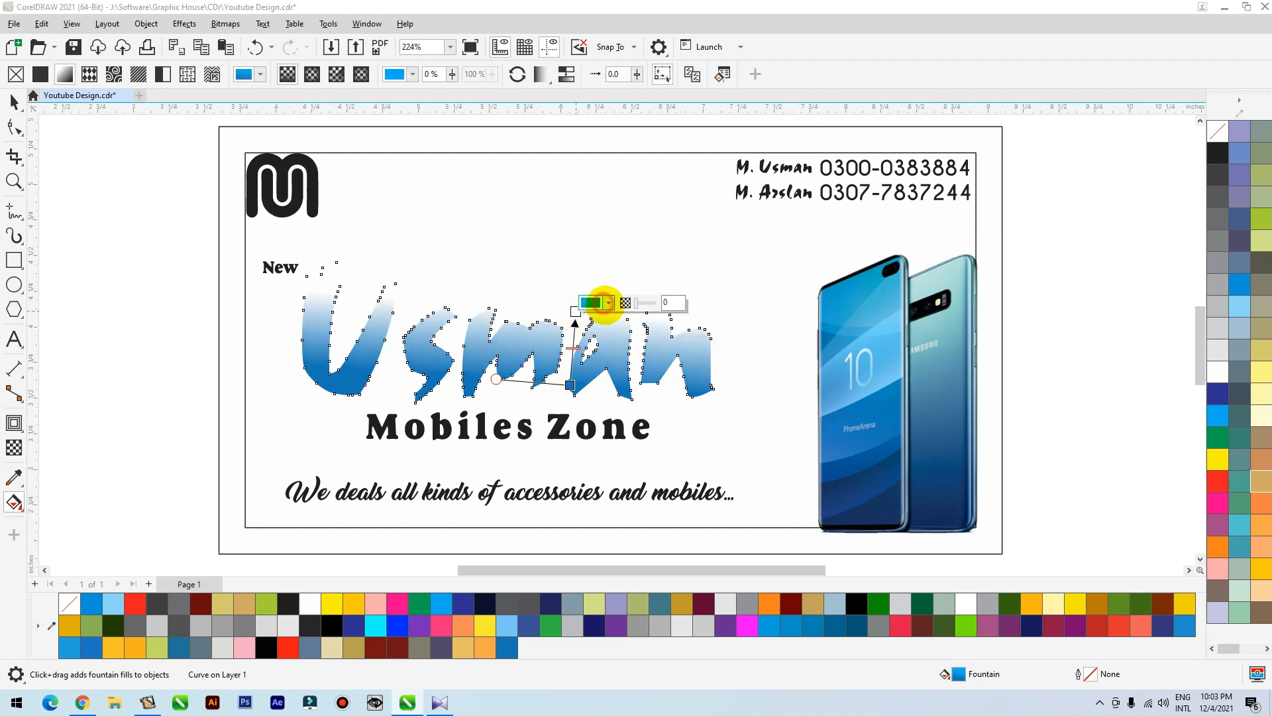
Set the gradient's upper color to a dark blue sampled from the phone picture and adjust the gradient's starting point
click(603, 303)
click(707, 497)
click(866, 477)
click(562, 386)
drag(562, 386, 580, 378)
key(space)
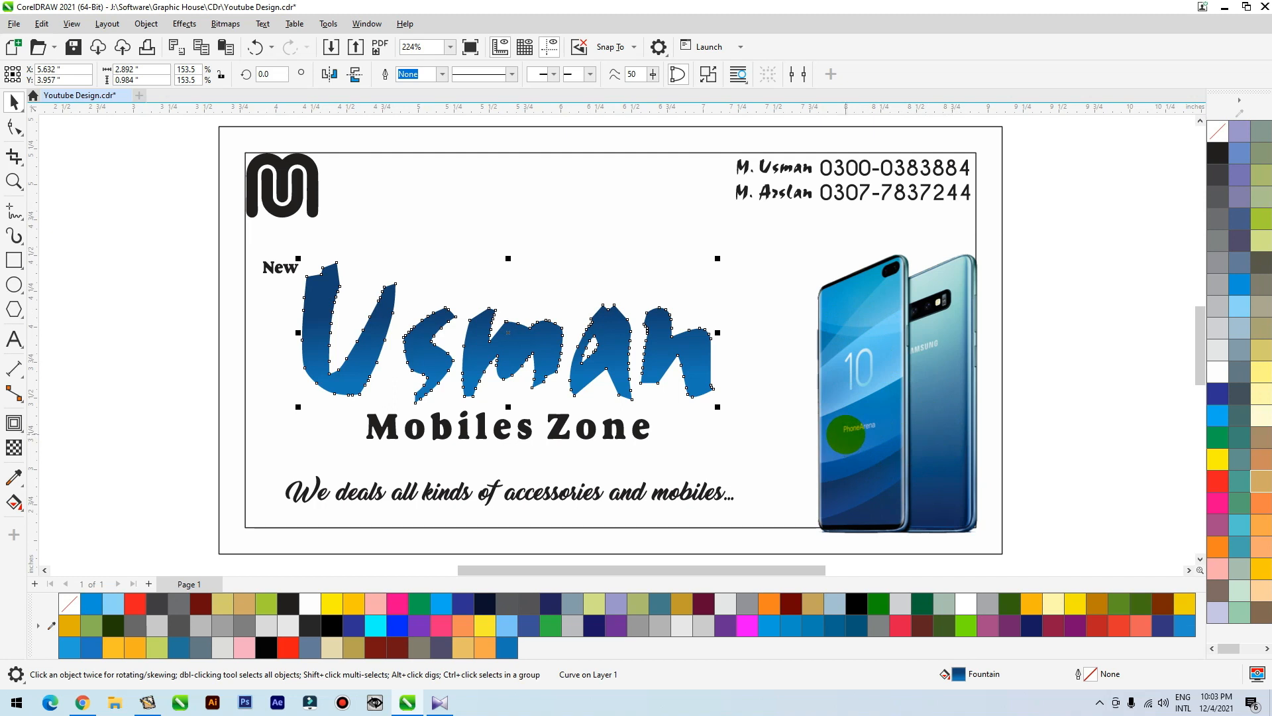
Ungroup the M logo and copy the large shop name's outline pen, outline color and fill to the logo's outer shape
drag(324, 202, 346, 219)
click(539, 73)
click(317, 287)
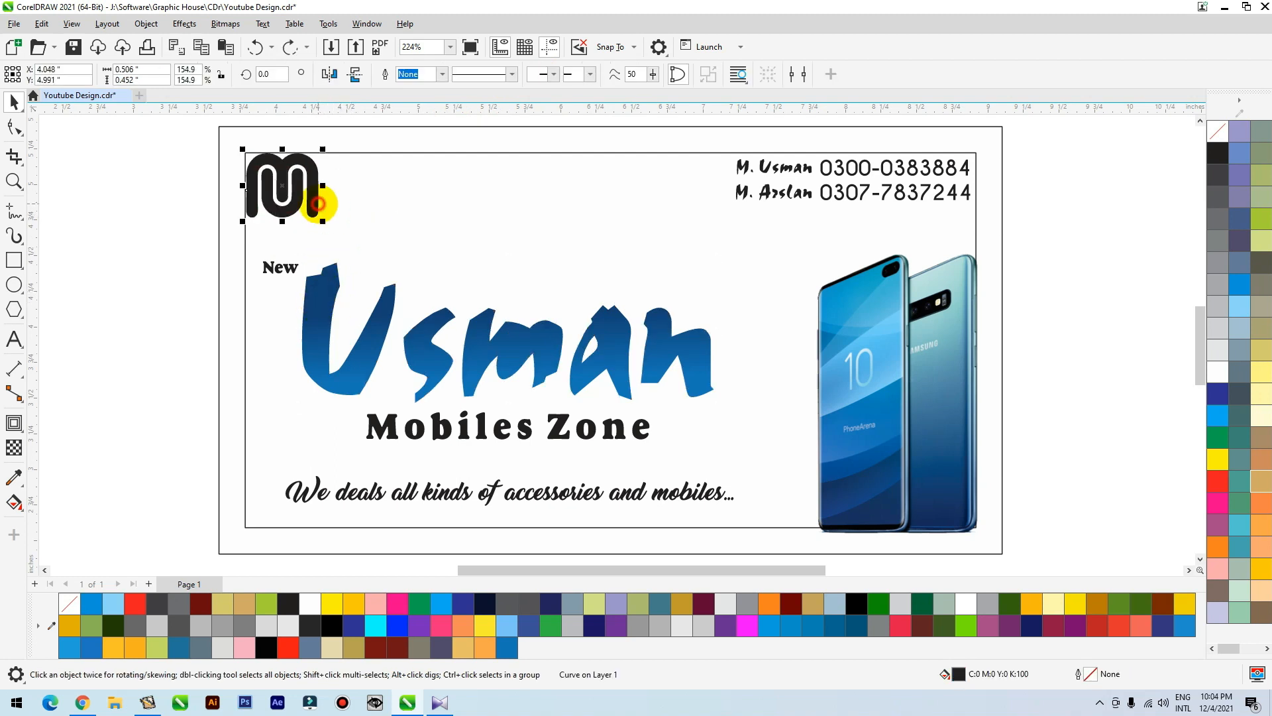
click(41, 24)
click(108, 152)
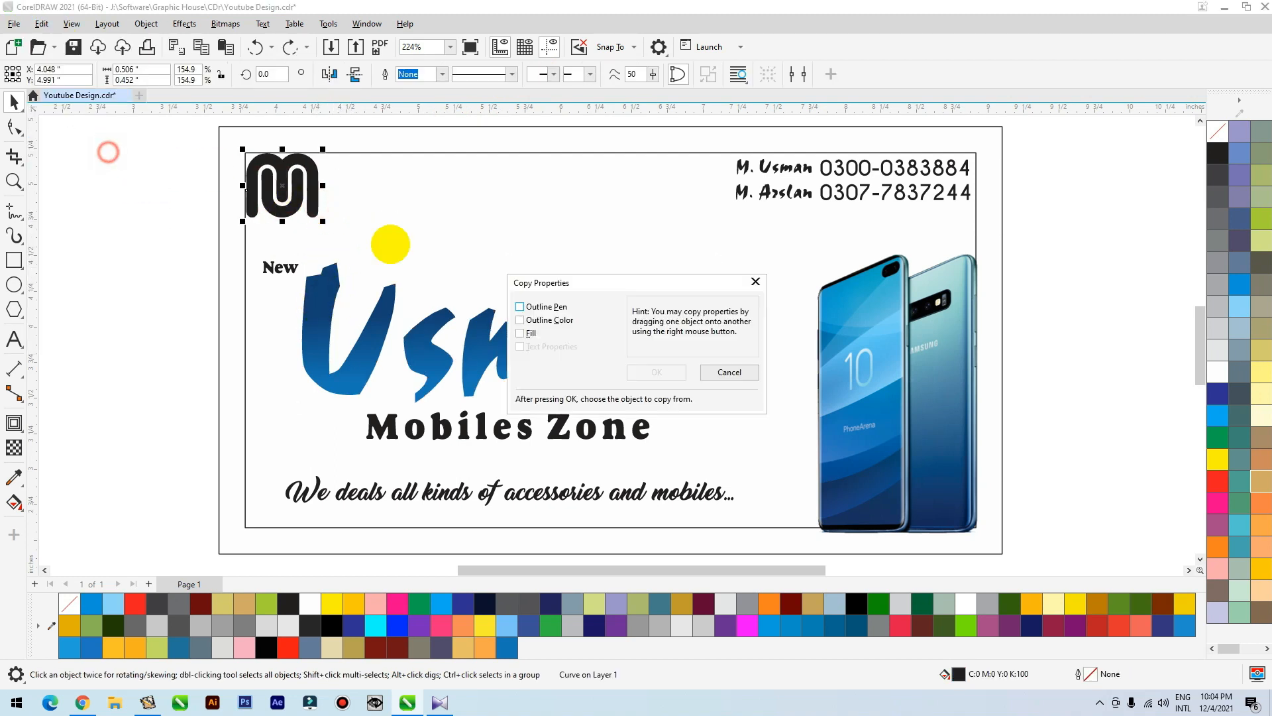
click(520, 333)
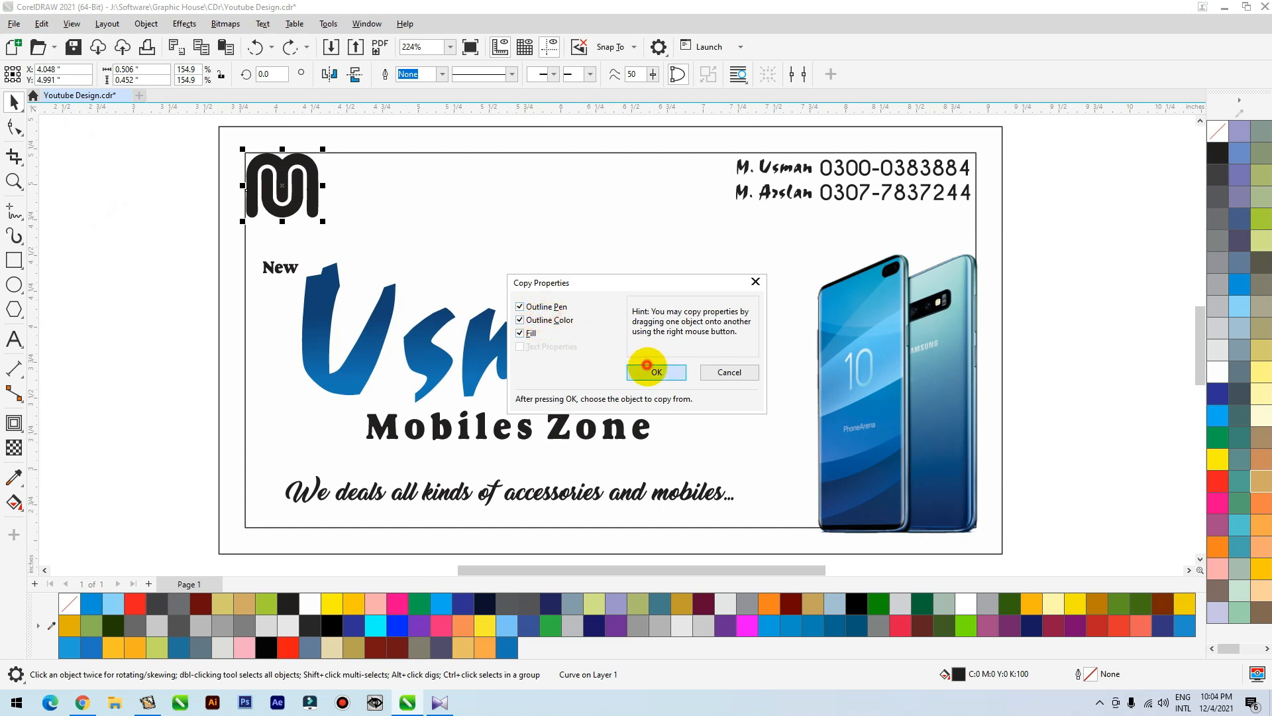
click(656, 372)
click(514, 339)
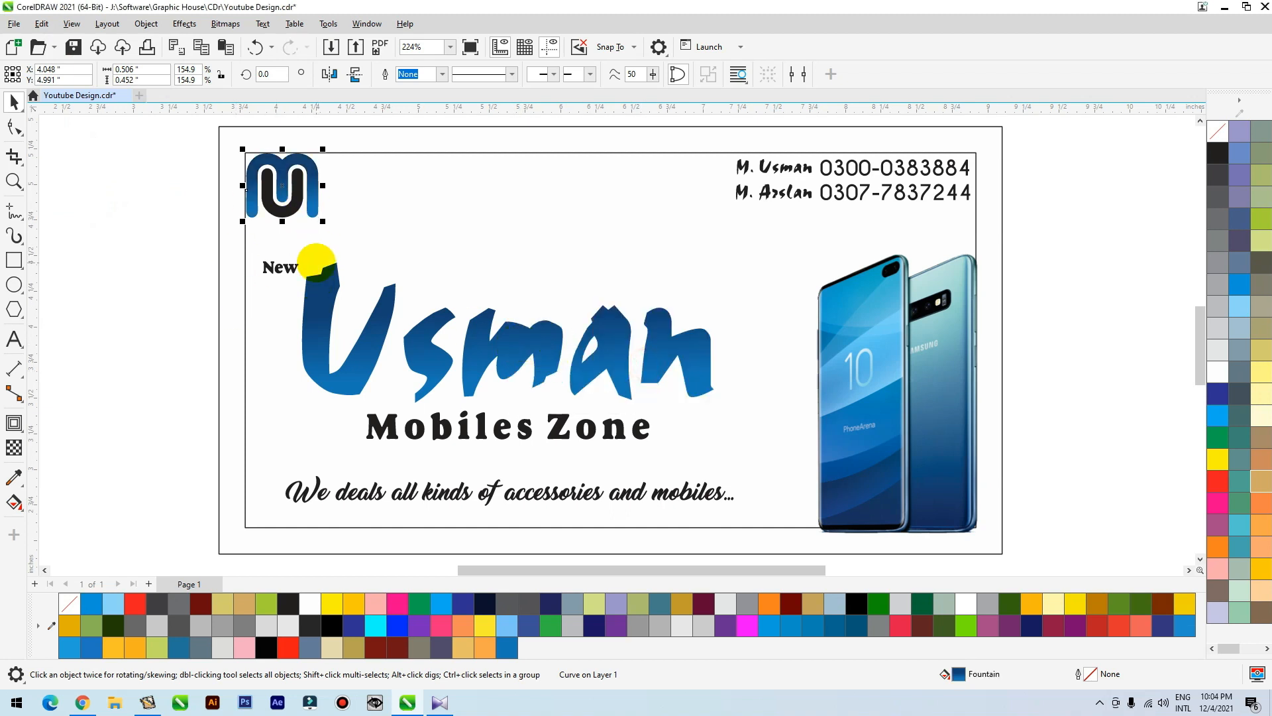
Draw a rectangular band about 5.5 by 0.33 inches across the card's full width at the slogan line
click(280, 267)
click(562, 431)
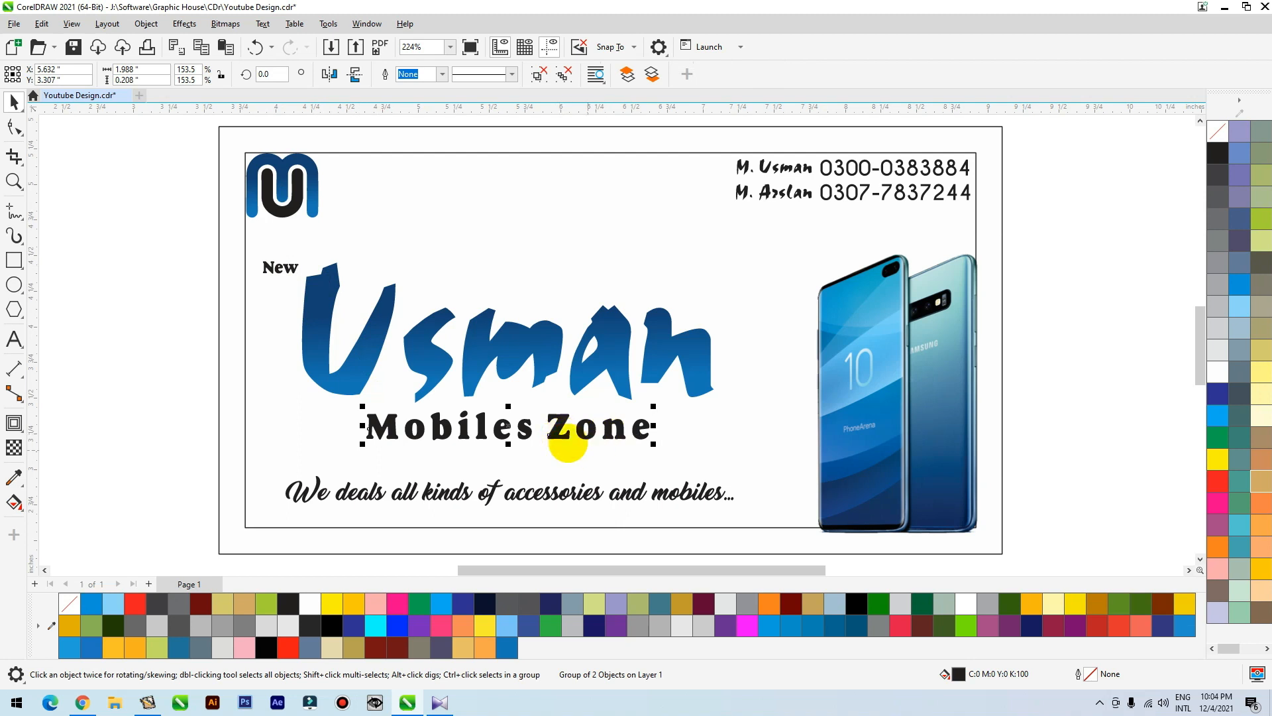
click(1058, 281)
click(14, 260)
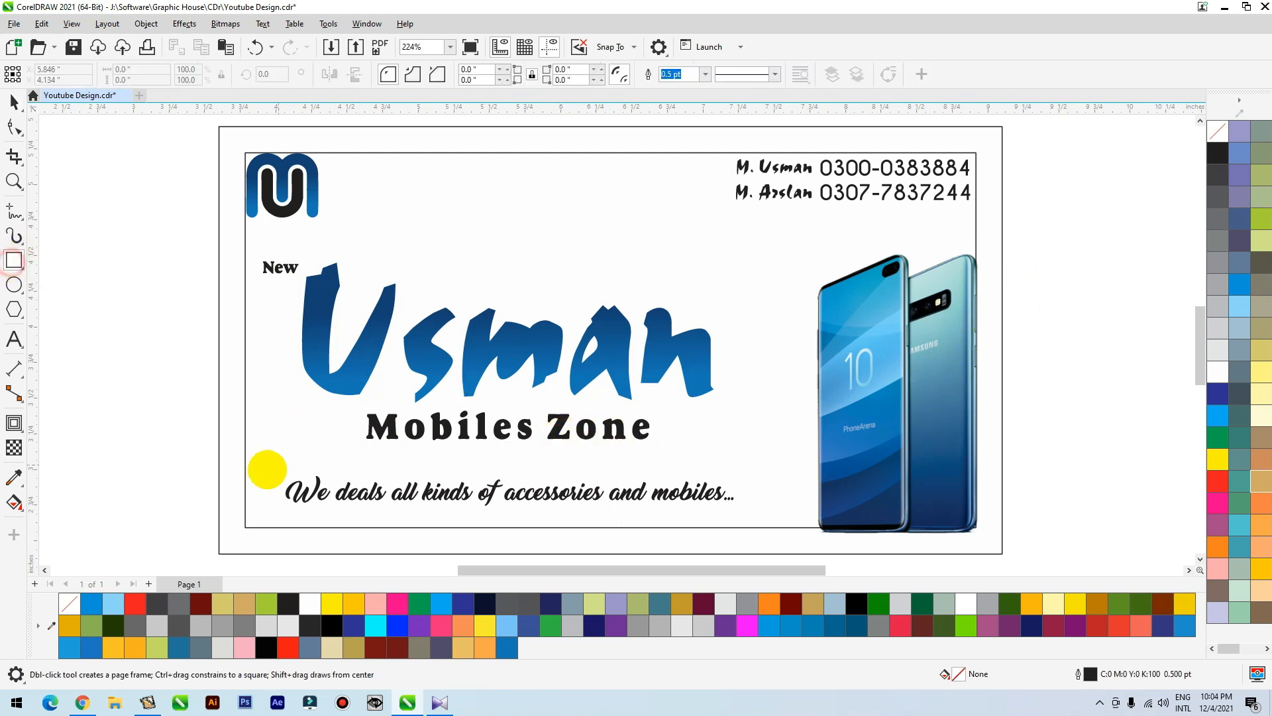
drag(220, 479, 1005, 528)
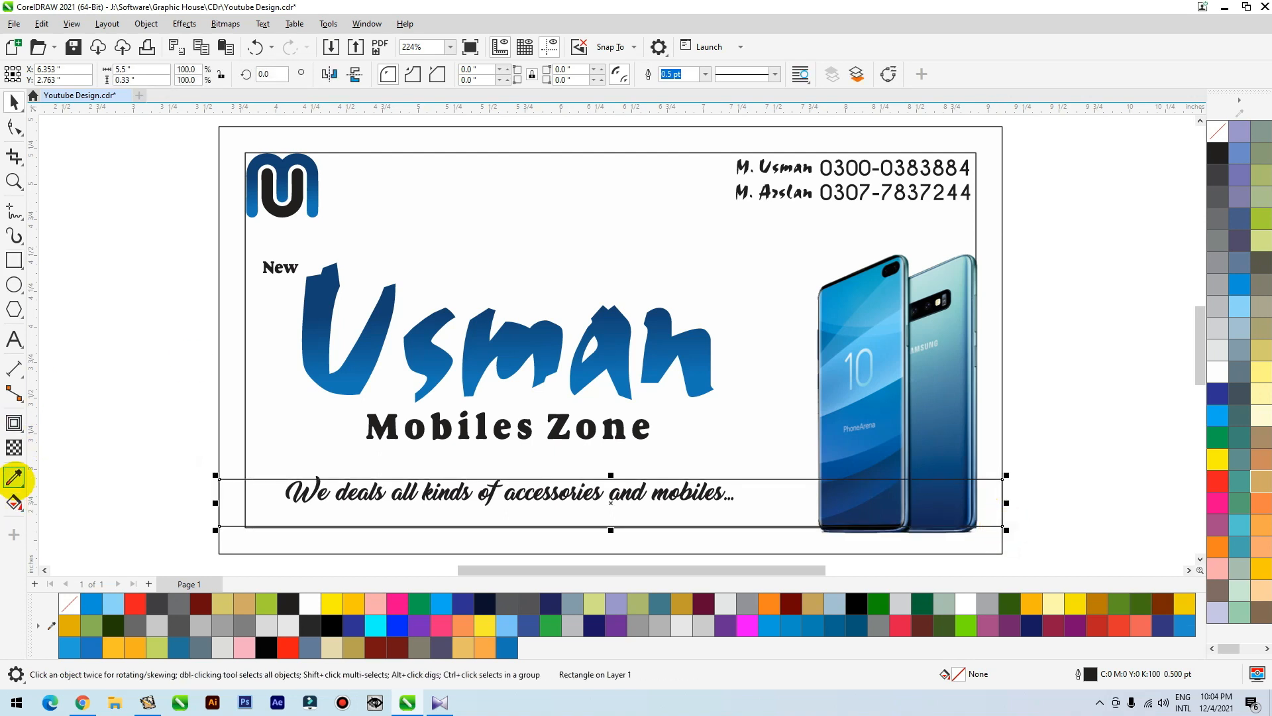
Fill the band with light blue (C:50 M:8 Y:0 K:0) sampled from the phone picture and center the slogan vertically on it
click(14, 477)
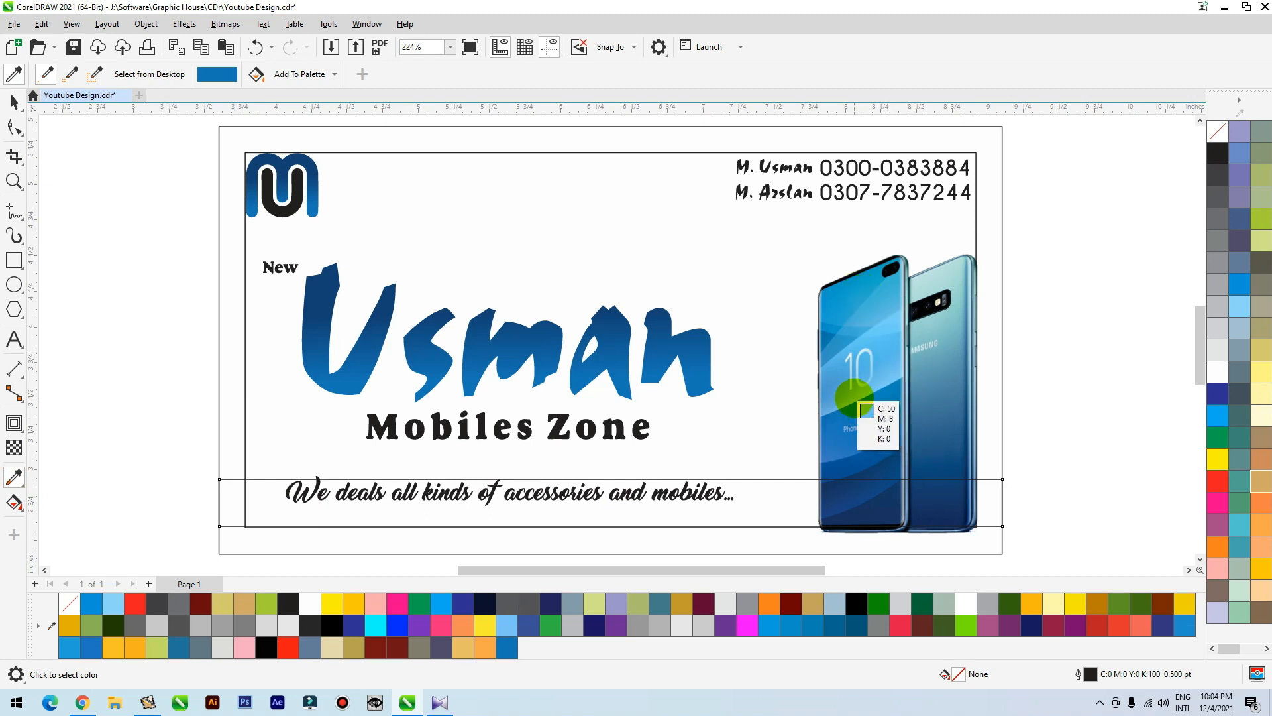
click(853, 397)
click(747, 503)
key(space)
drag(1063, 427, 255, 543)
shift+click(808, 519)
key(e)
Place the phone picture in front of the blue band, slightly lower, and remove the band's outline
click(1040, 389)
click(908, 391)
key(shift+Page_Up)
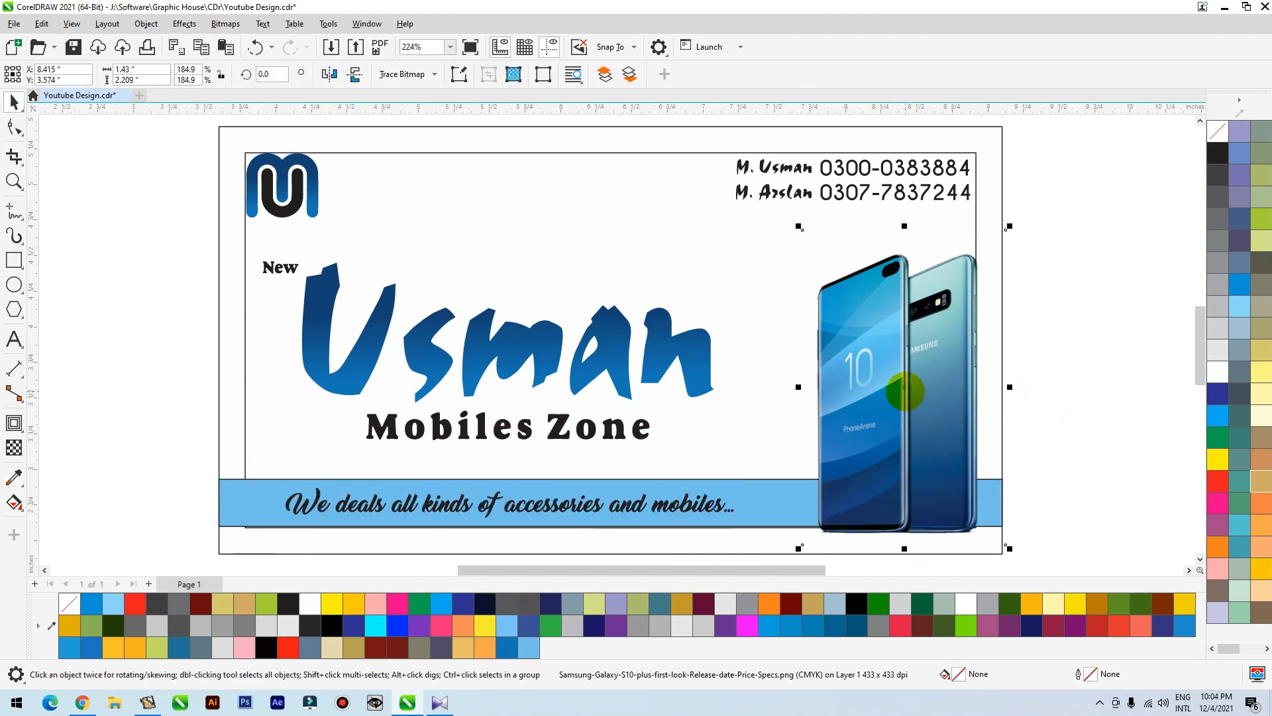
drag(905, 391, 899, 397)
click(231, 507)
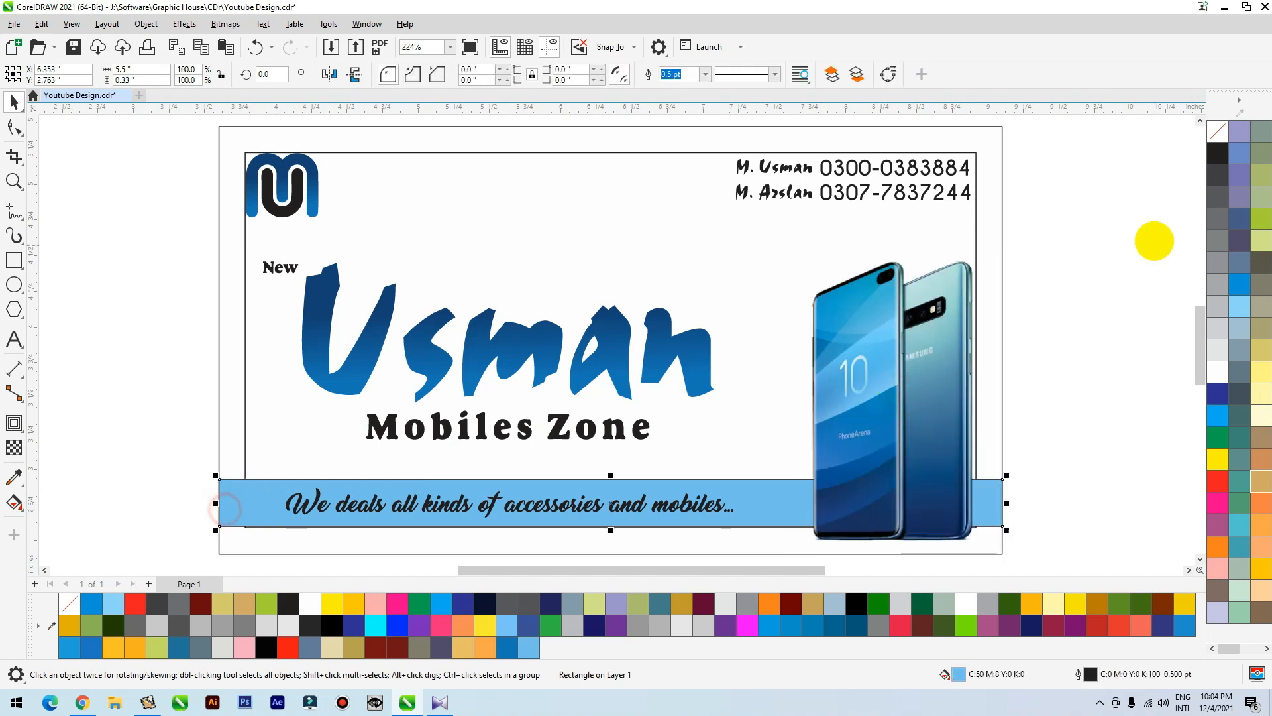
right_click(1215, 131)
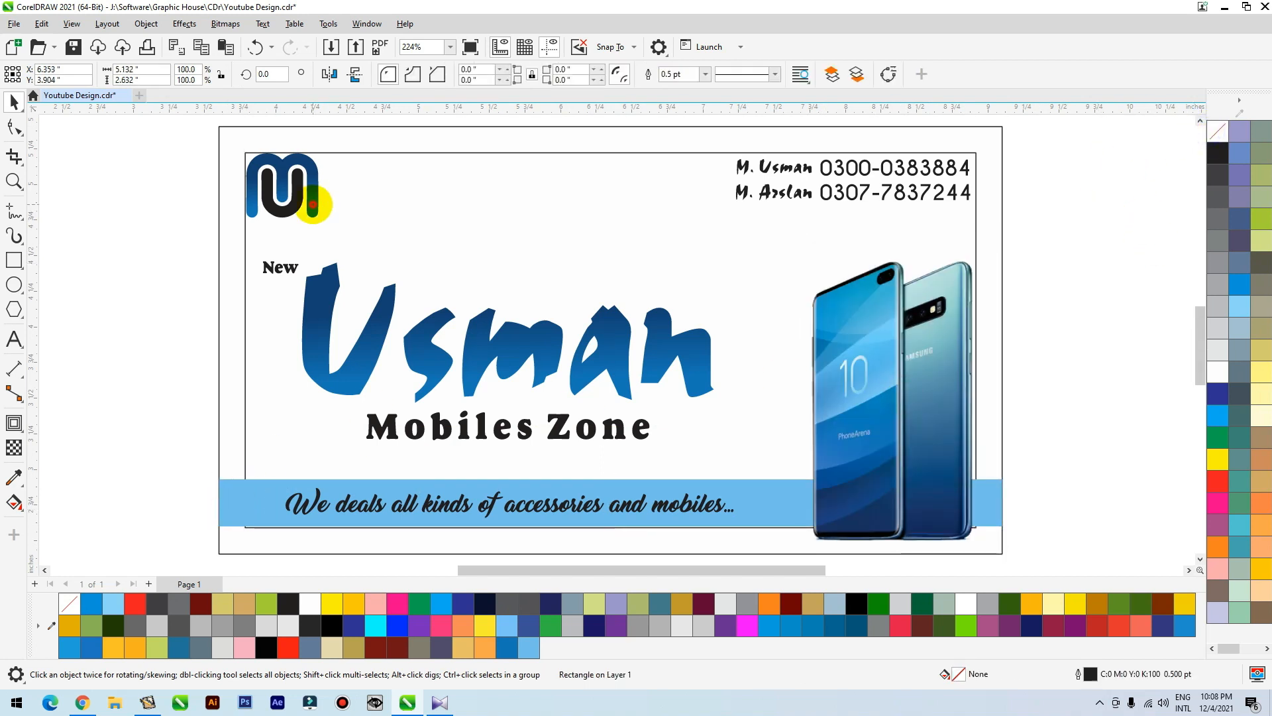
Group the two shapes of the M logo
click(286, 199)
drag(275, 190, 290, 203)
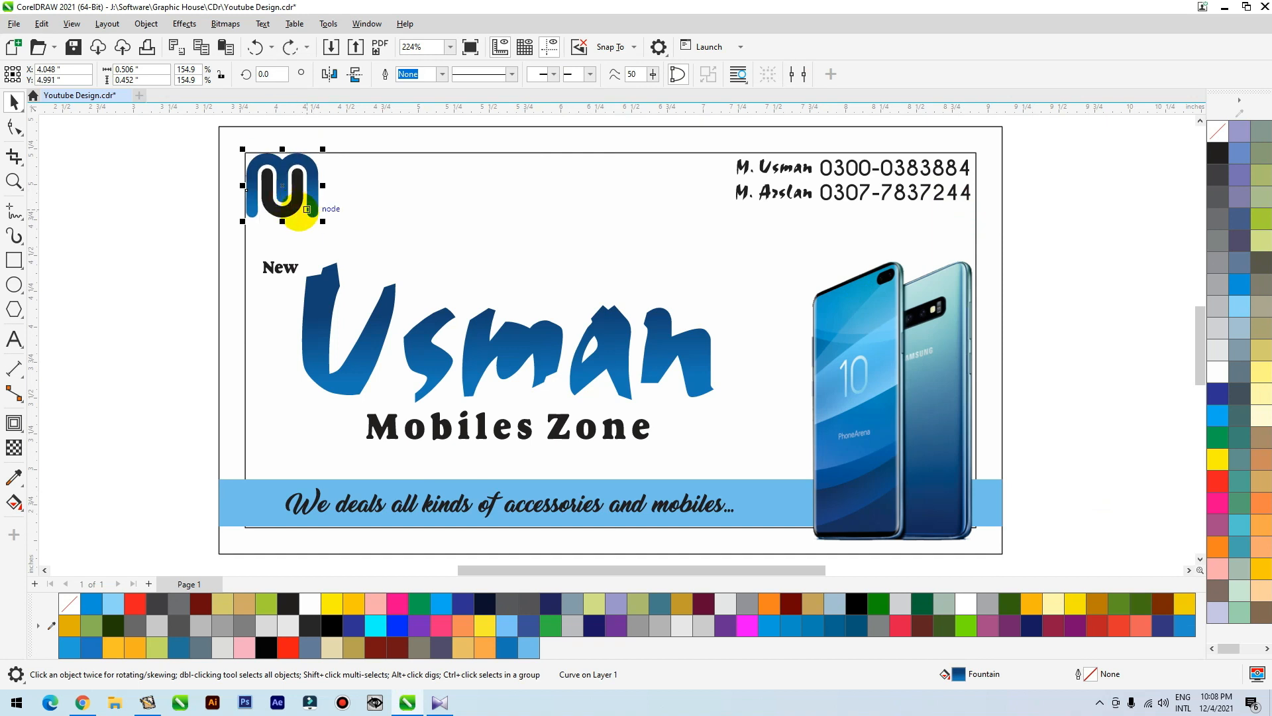
drag(157, 239, 378, 128)
key(ctrl+g)
Place a copy of the logo over the phone picture, enlarged to 465.5% and rotated about 14 degrees
scroll(281, 179, down, 2)
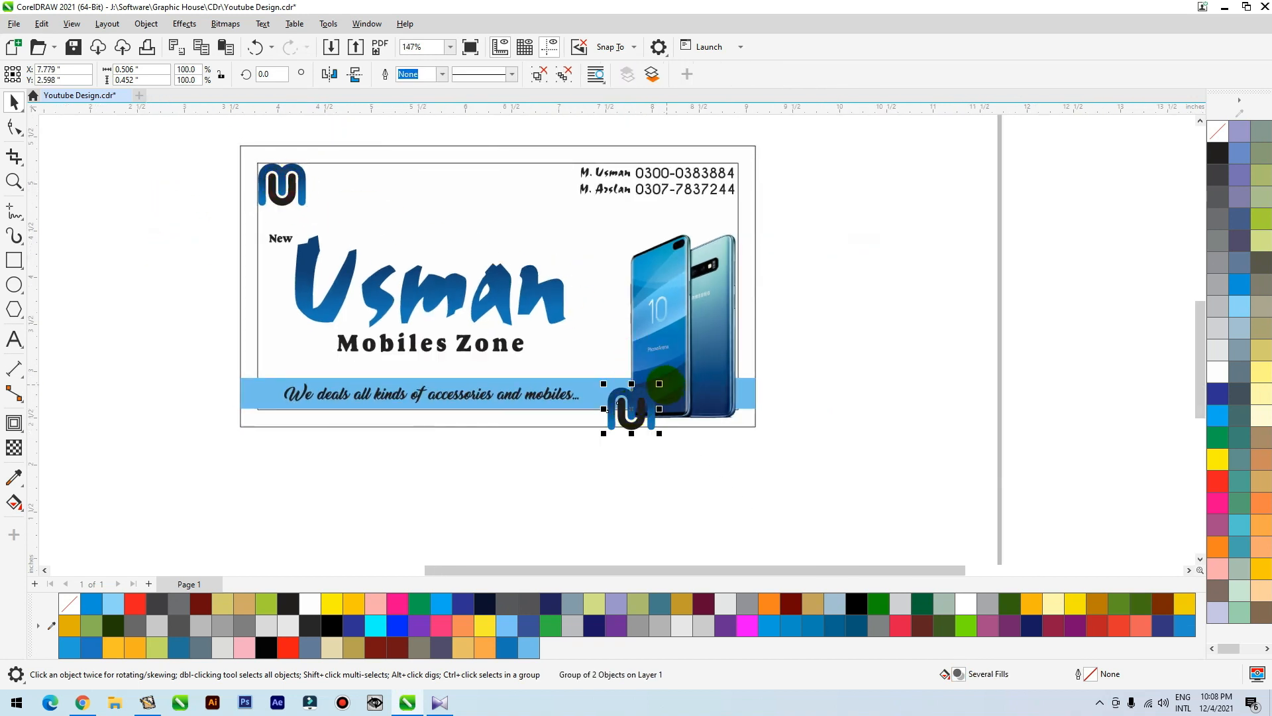
drag(659, 383, 831, 218)
click(770, 304)
click(780, 296)
drag(782, 300, 784, 288)
PowerClip the enlarged, rotated logo inside the card's outer rectangle
right_click(779, 266)
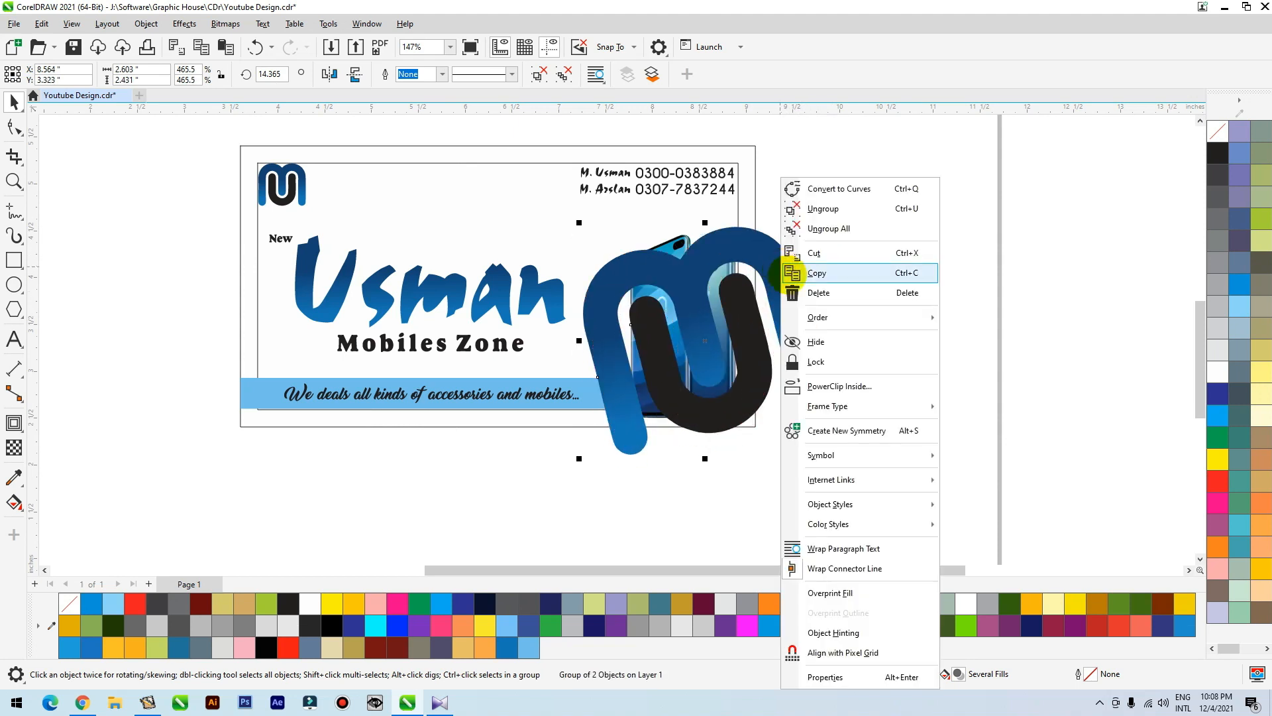
click(820, 386)
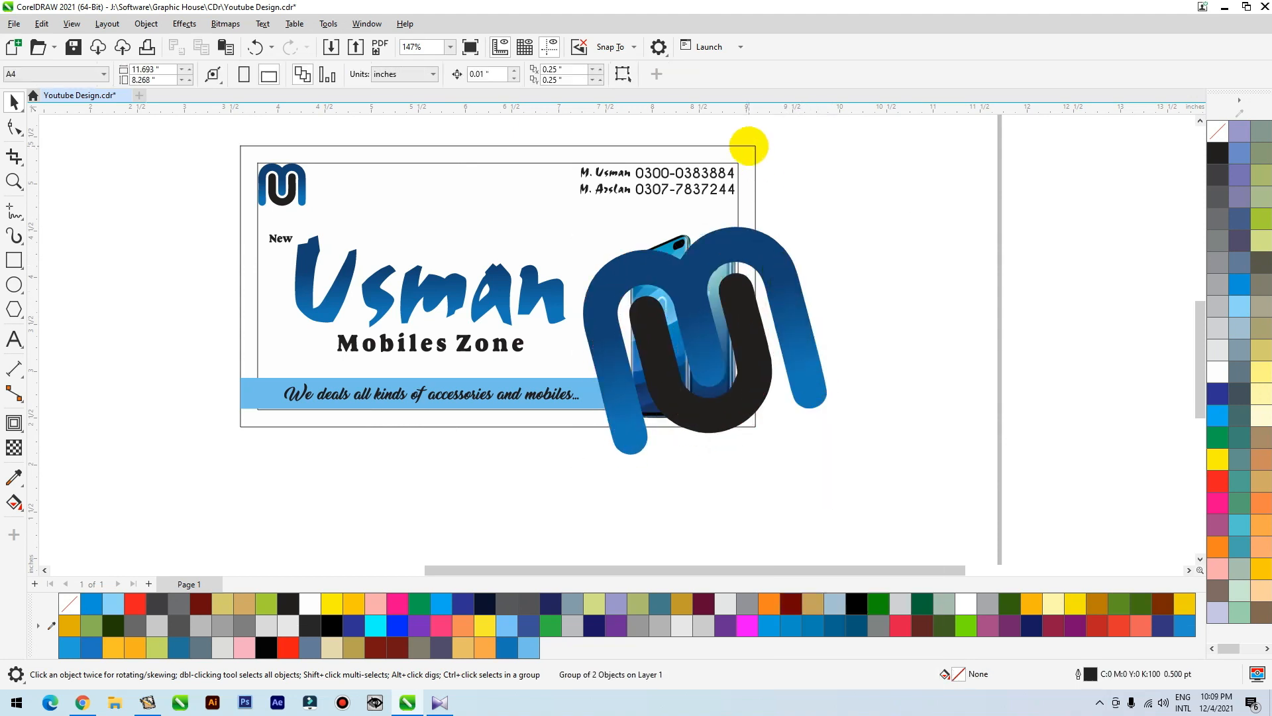
click(749, 146)
click(820, 206)
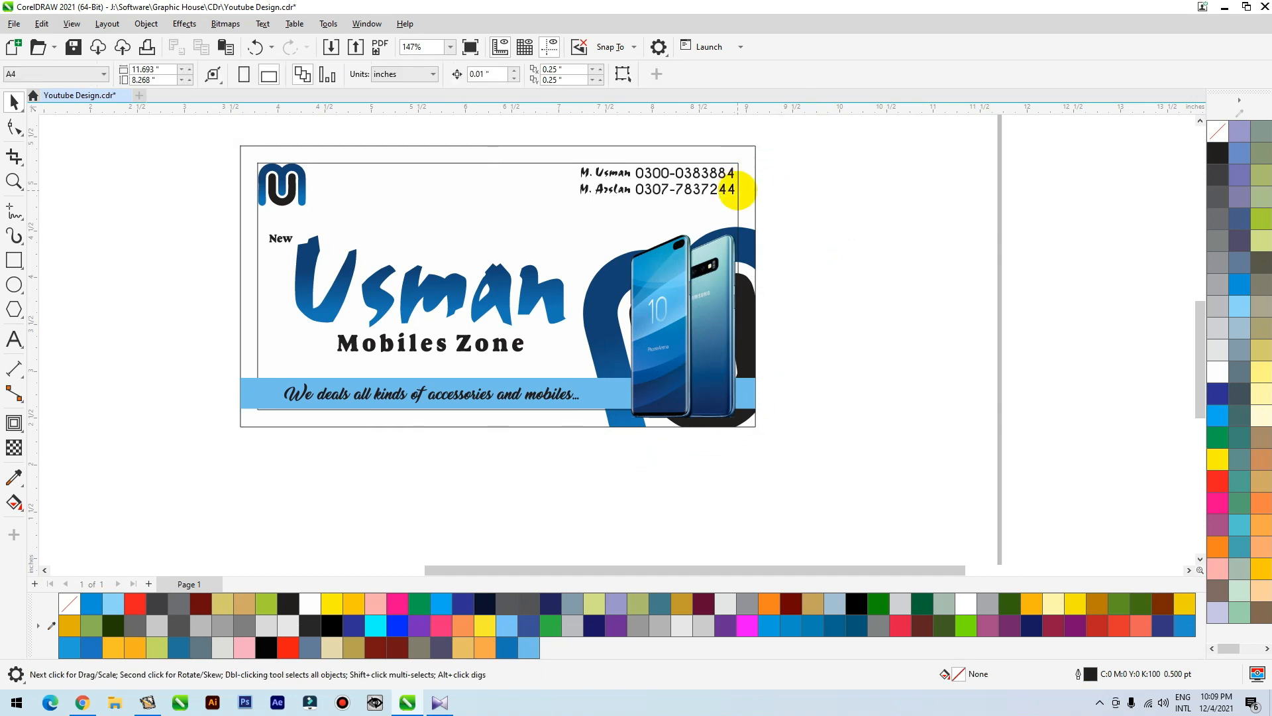
Delete the inner margin rectangle and enlarge the phone picture to about 1.51 by 2.33 inches
click(736, 190)
key(Delete)
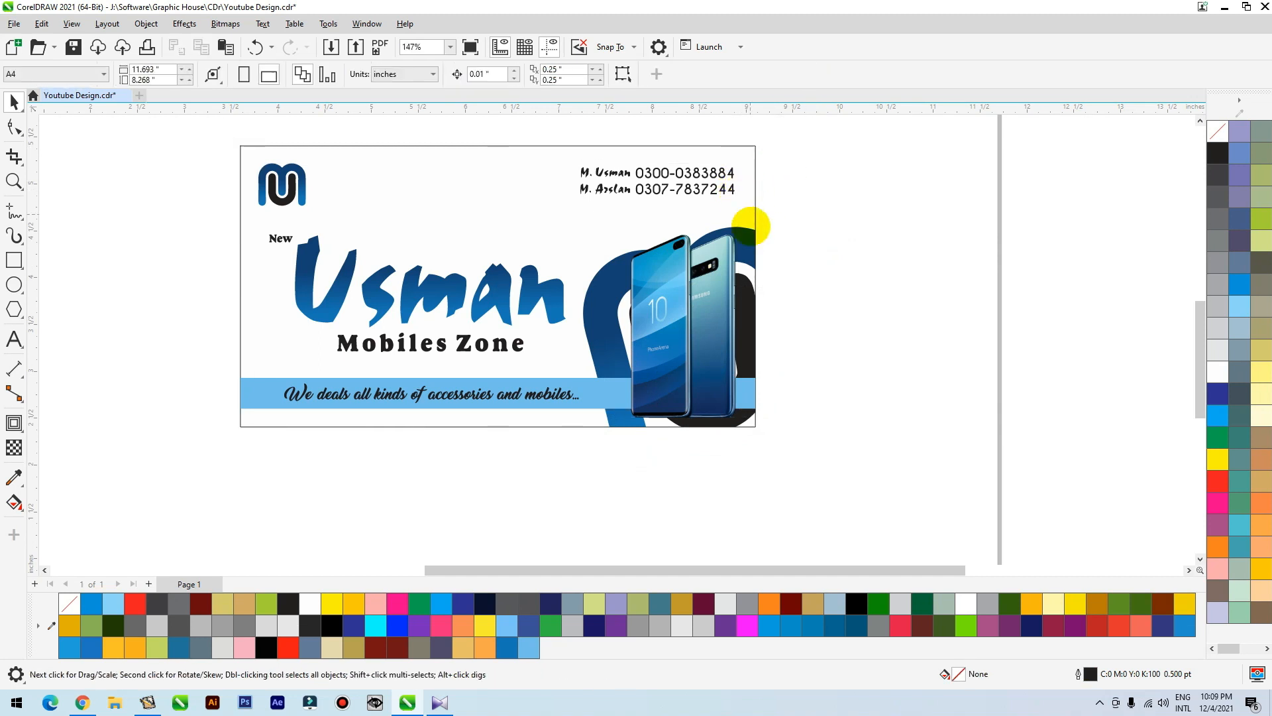
click(656, 262)
drag(617, 216, 609, 203)
click(806, 173)
Enlarge the group of contact lines to about 1.94 by 0.34 inches
key(z)
drag(866, 131, 272, 391)
key(space)
click(841, 216)
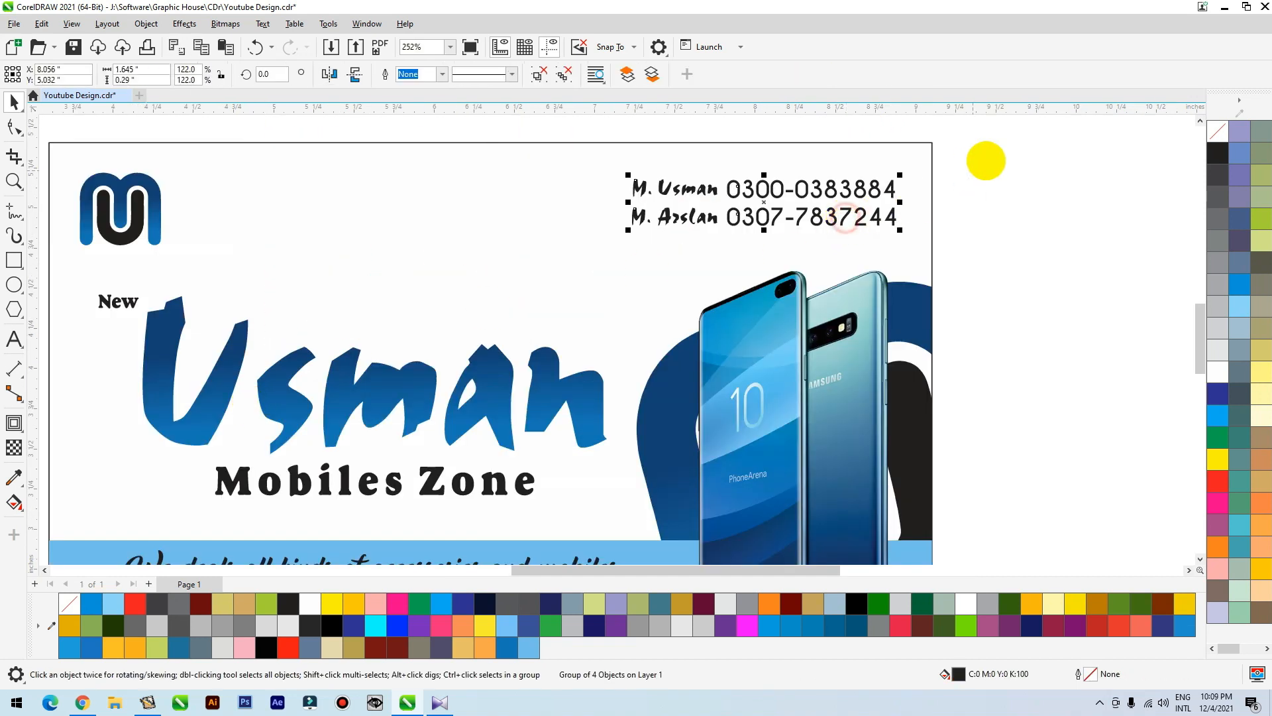
drag(628, 175, 586, 167)
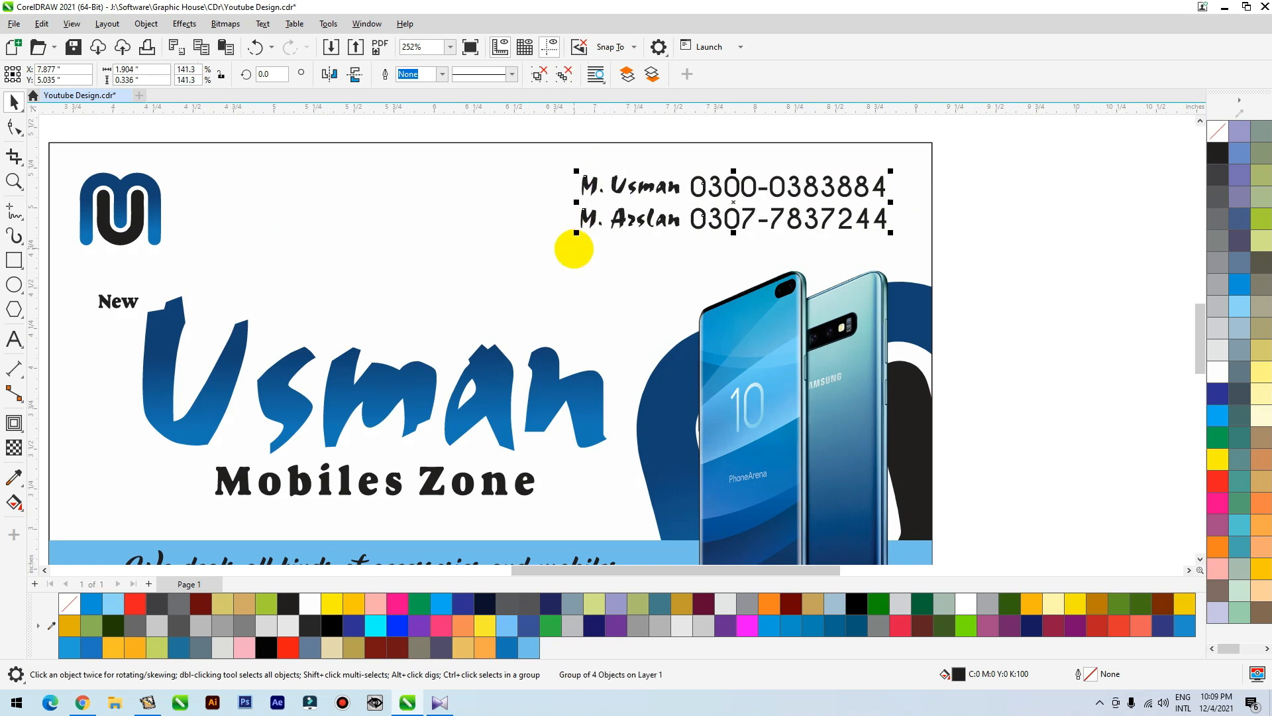
drag(585, 231, 576, 232)
Ungroup the contact lines and fill the two contact names with blue (C87 M38 Y15 K0)
click(563, 74)
click(659, 137)
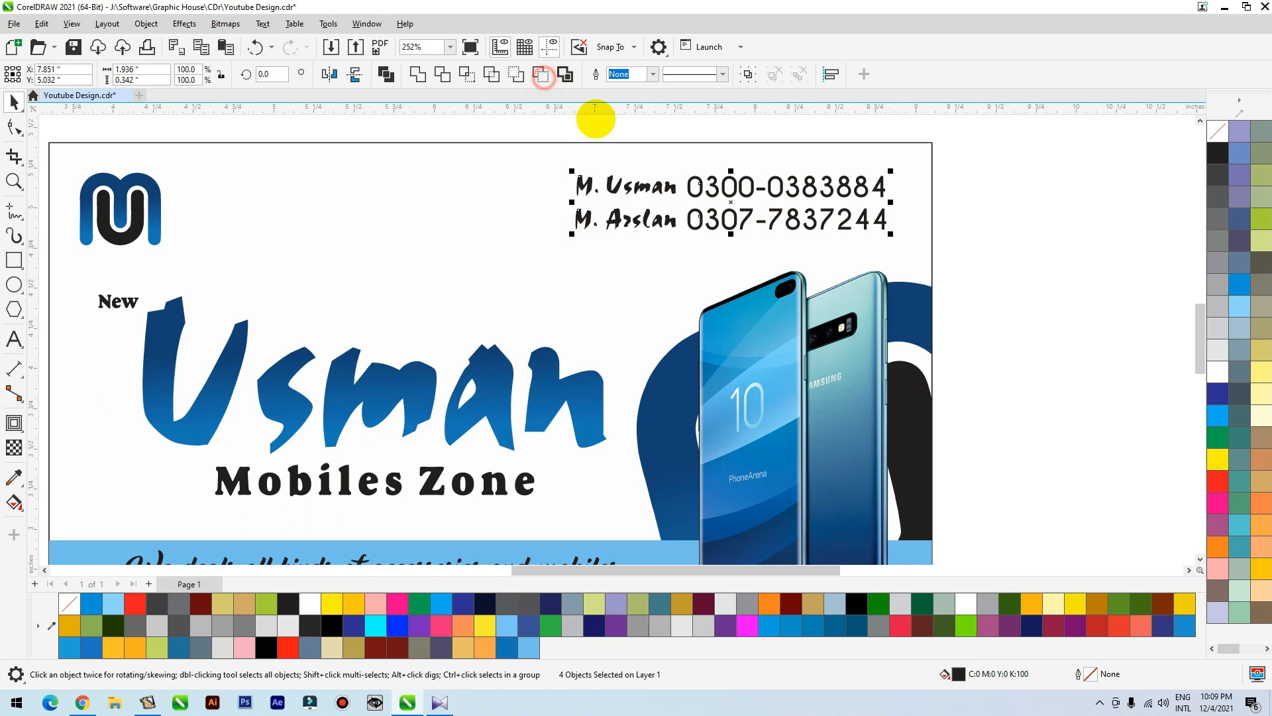
drag(707, 131, 485, 265)
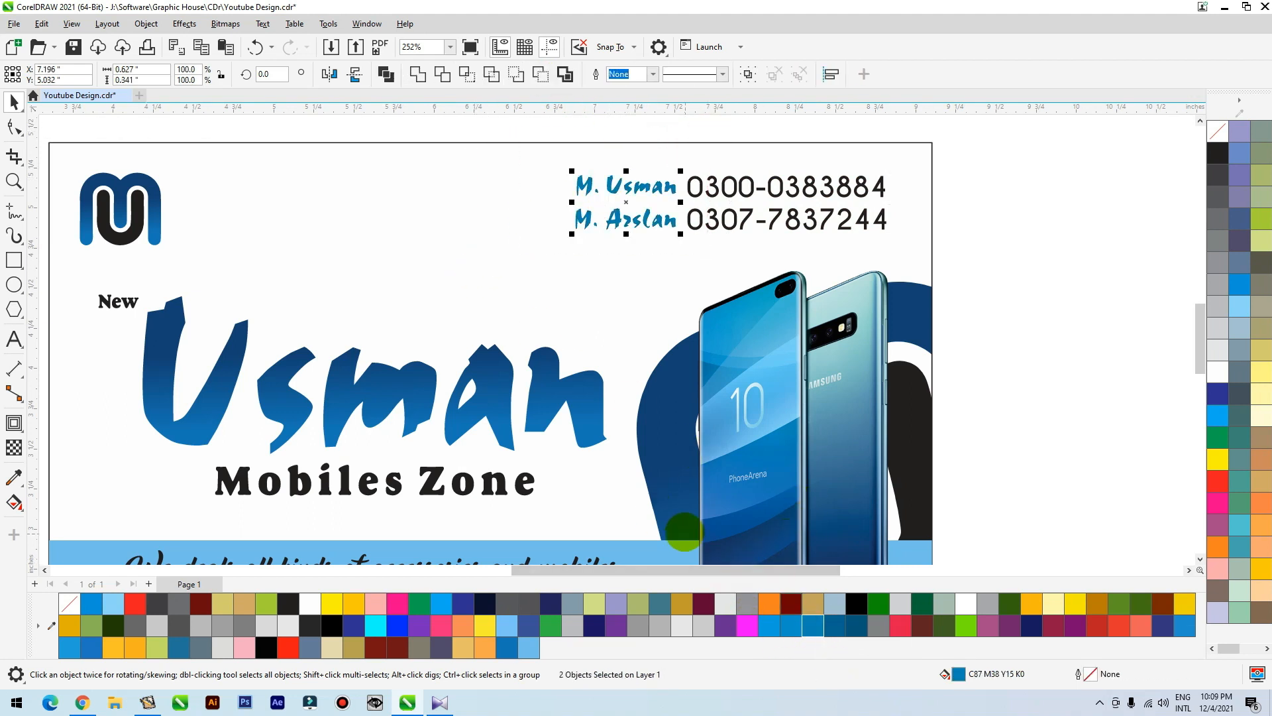
scroll(923, 199, down, 2)
click(739, 212)
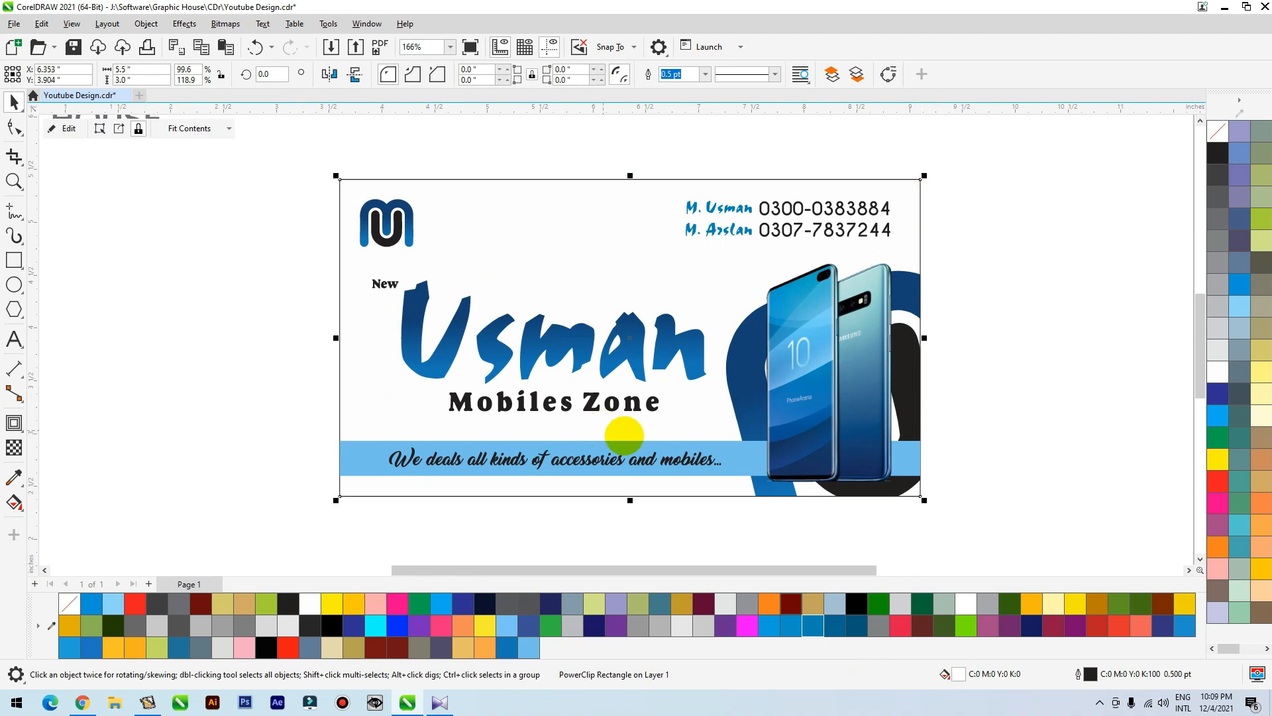
click(556, 353)
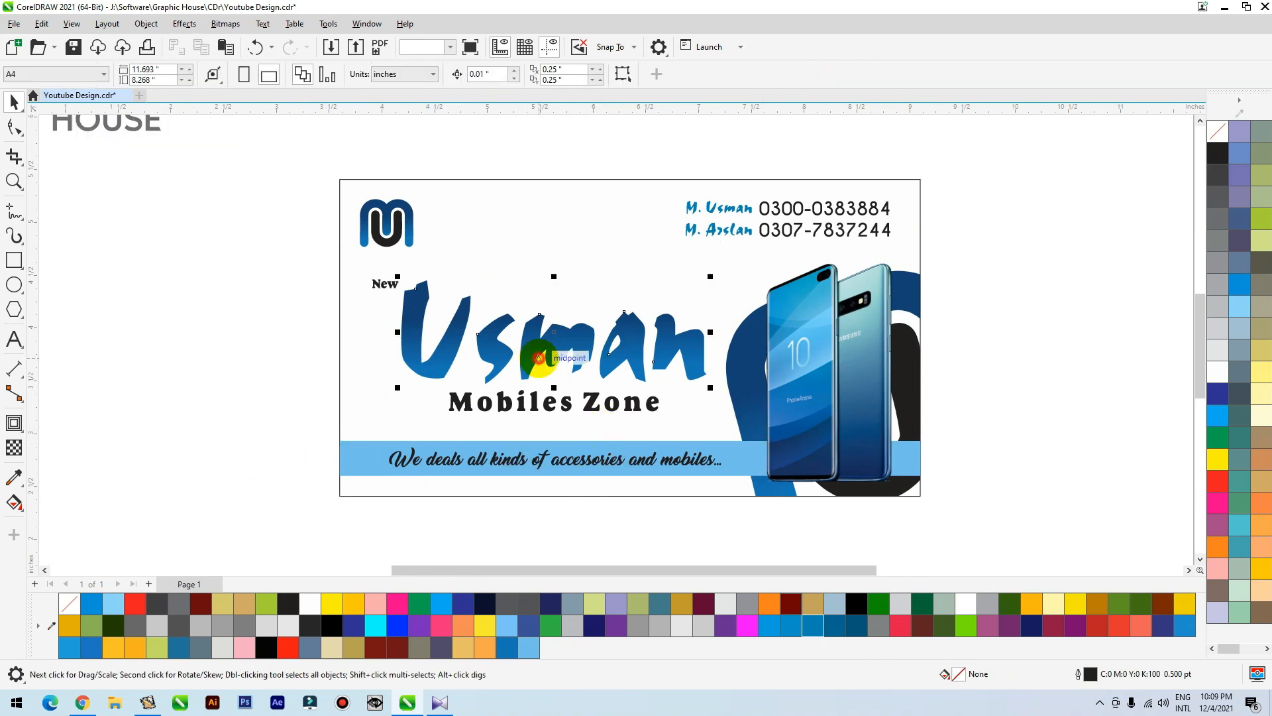
click(519, 405)
click(517, 358)
shift+click(518, 392)
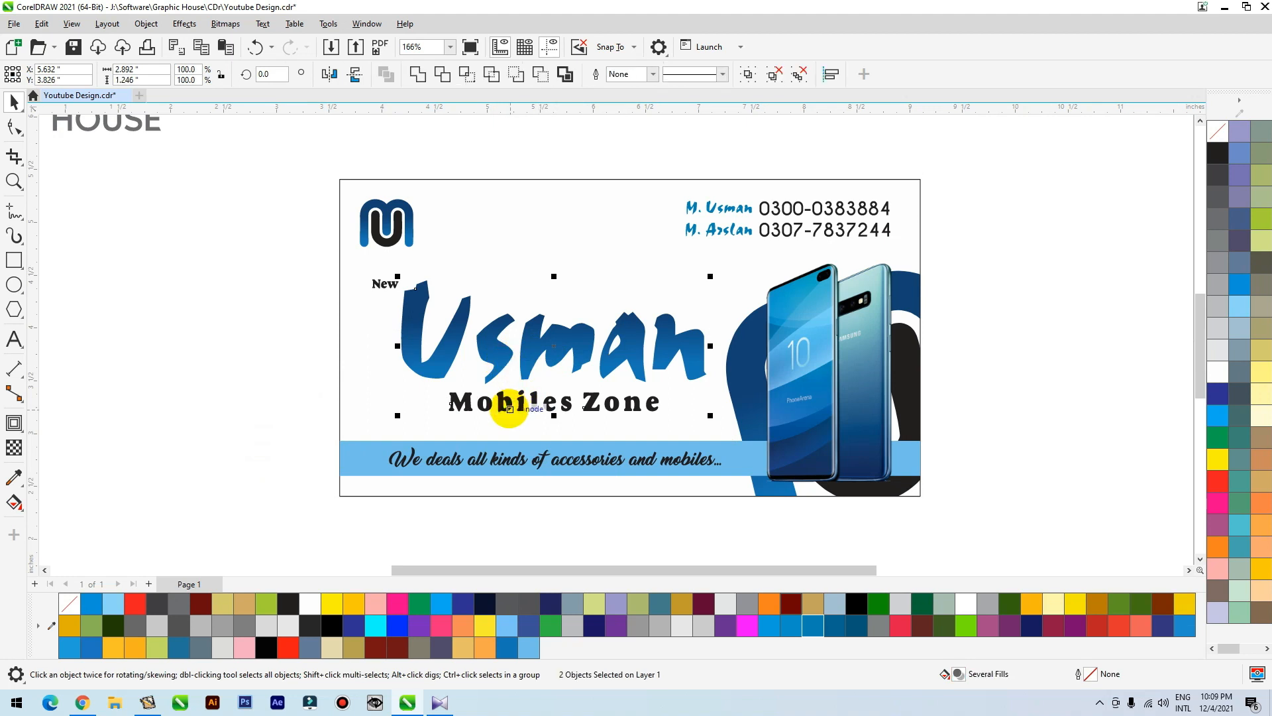
drag(303, 240, 438, 319)
Place a copy of the entire card design to the right of the original
scroll(738, 276, down, 2)
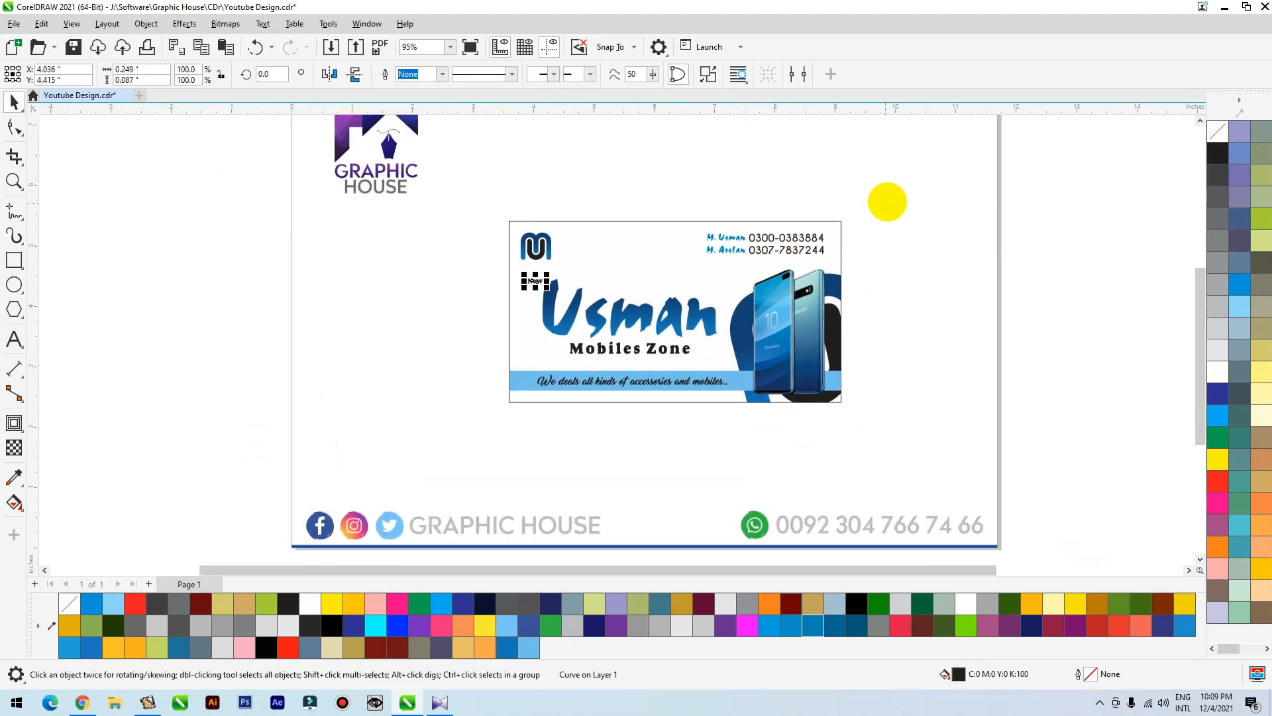
drag(442, 437, 442, 436)
scroll(464, 278, down, 1)
drag(477, 250, 475, 432)
right_click(813, 224)
Delete the enlarged logo from the PowerClip contents of the original card and finish editing the contents
key(F2)
double_click(832, 307)
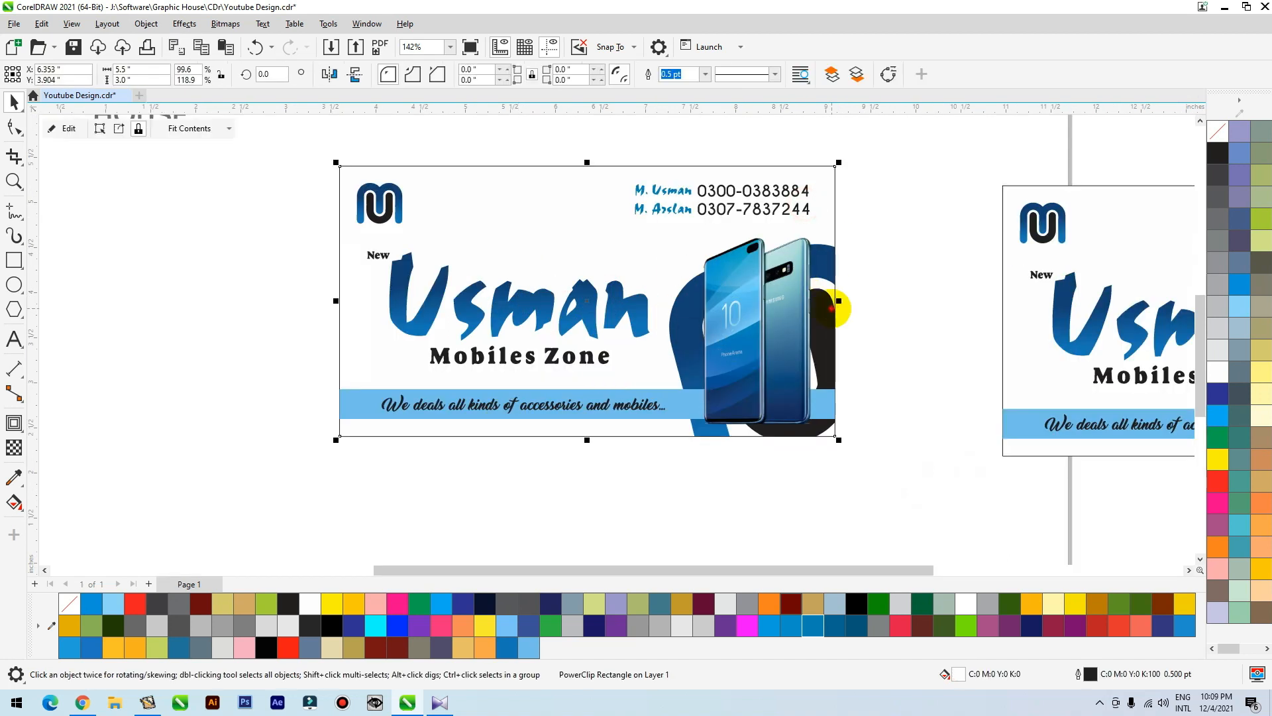
click(791, 318)
drag(779, 330, 728, 376)
key(ctrl+z)
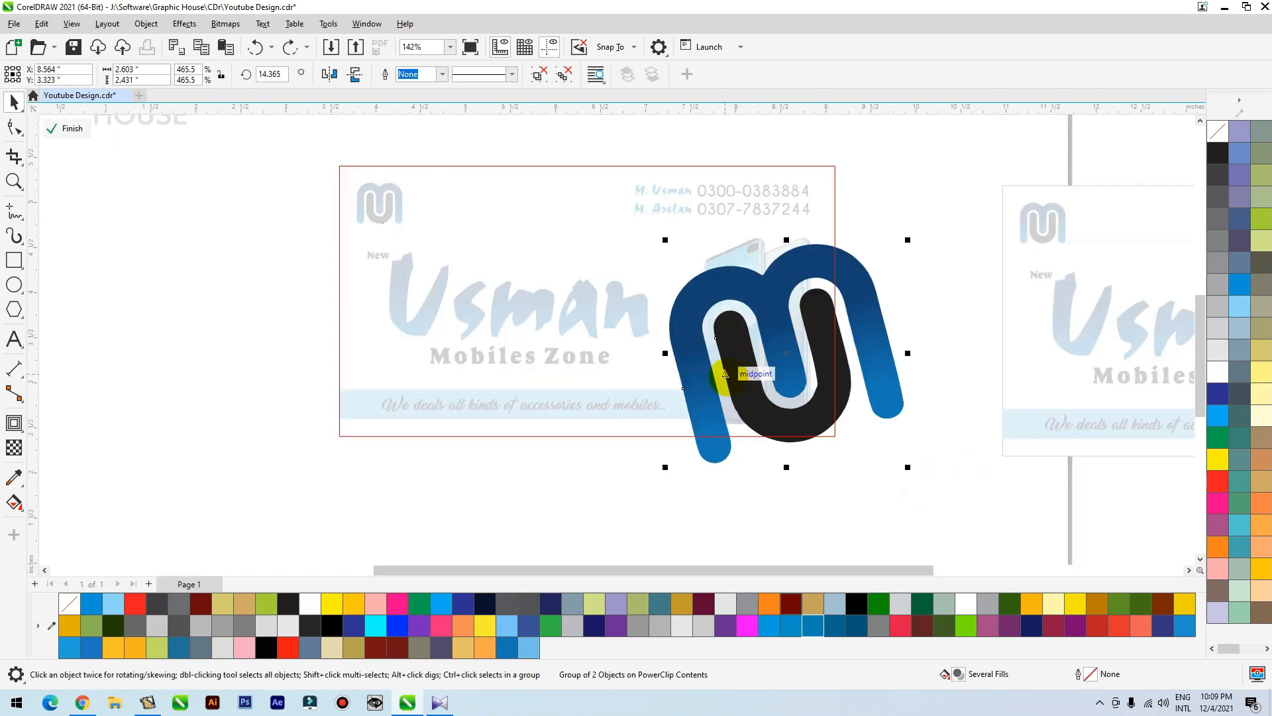
key(Delete)
ctrl+click(920, 244)
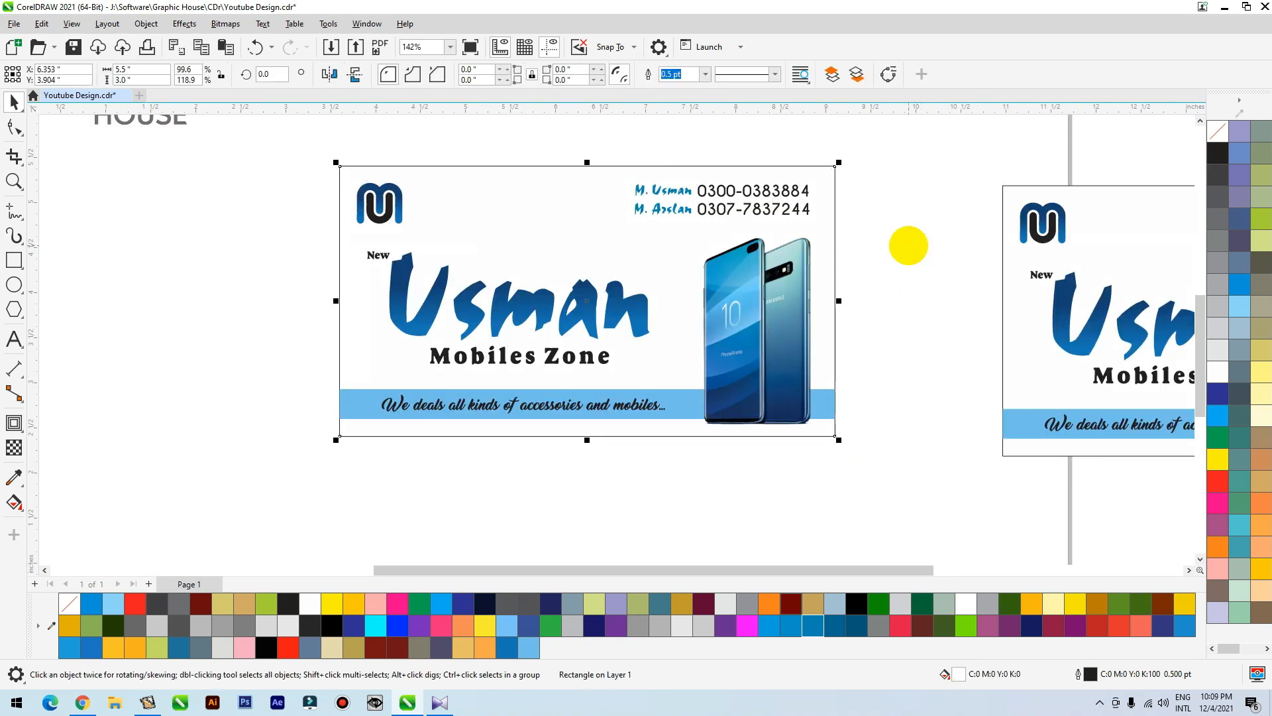
Draw a circle about 3.43 inches across at the card's right end, with a blue fill and no outline
click(13, 284)
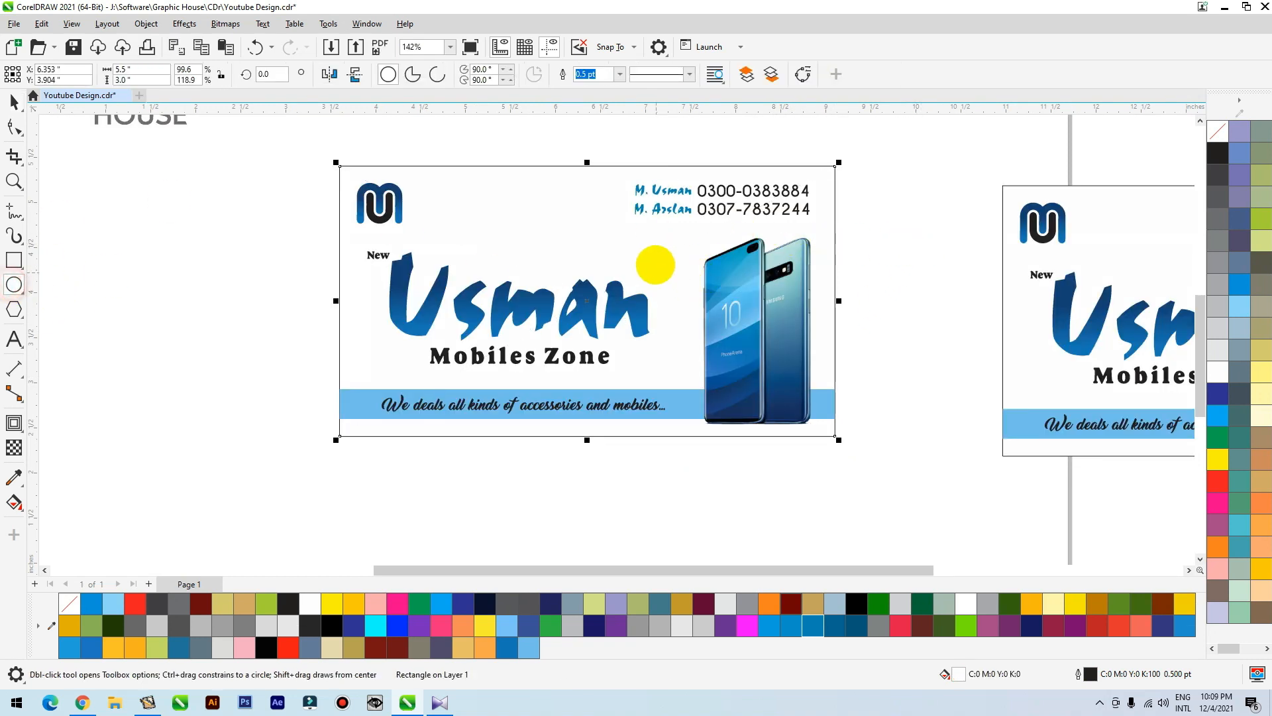
drag(629, 146, 882, 449)
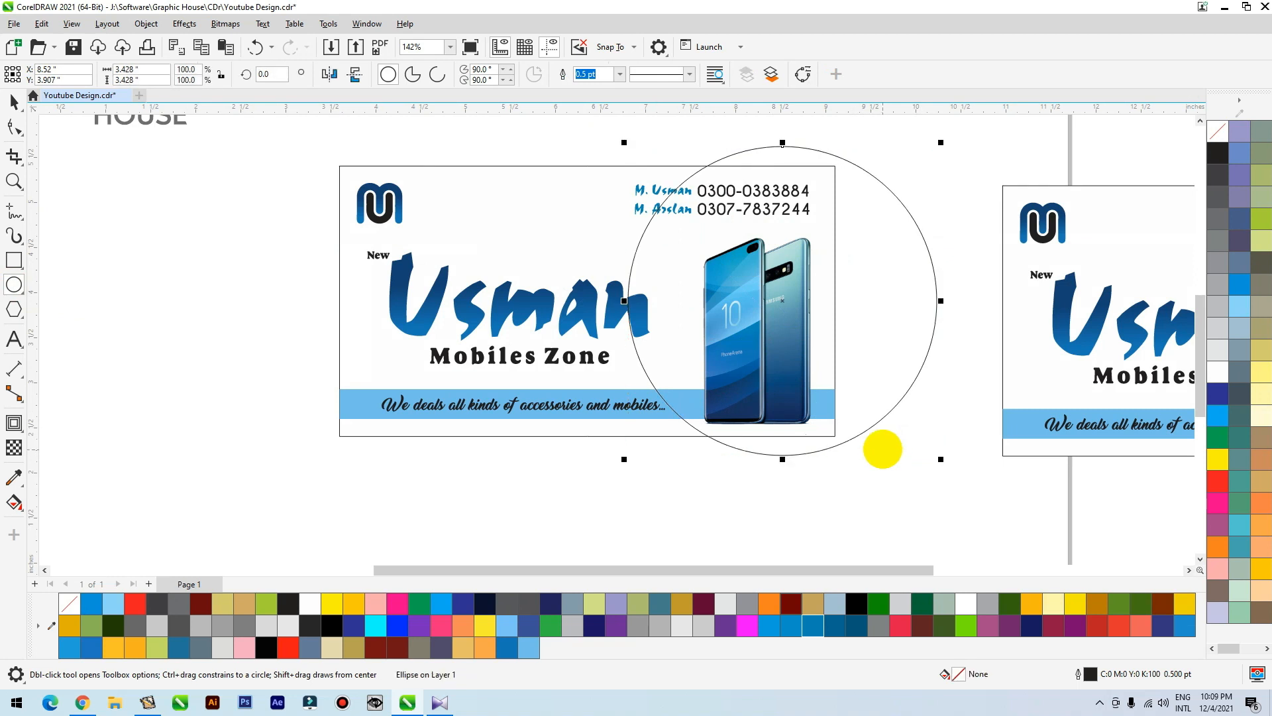
key(space)
click(812, 625)
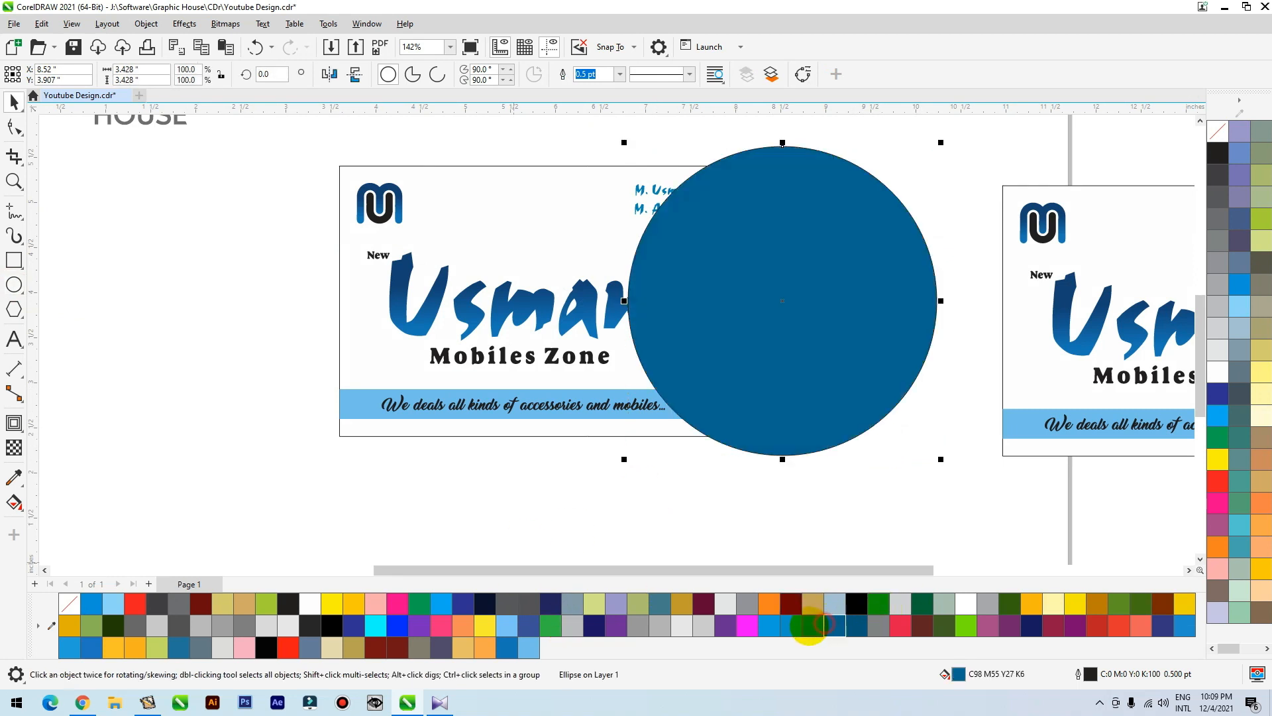
drag(835, 258, 949, 314)
Move the phone picture left of the card and fill the circle with dark blue (C:100 M:80 Y:33 K:20) sampled from it
drag(750, 290, 234, 335)
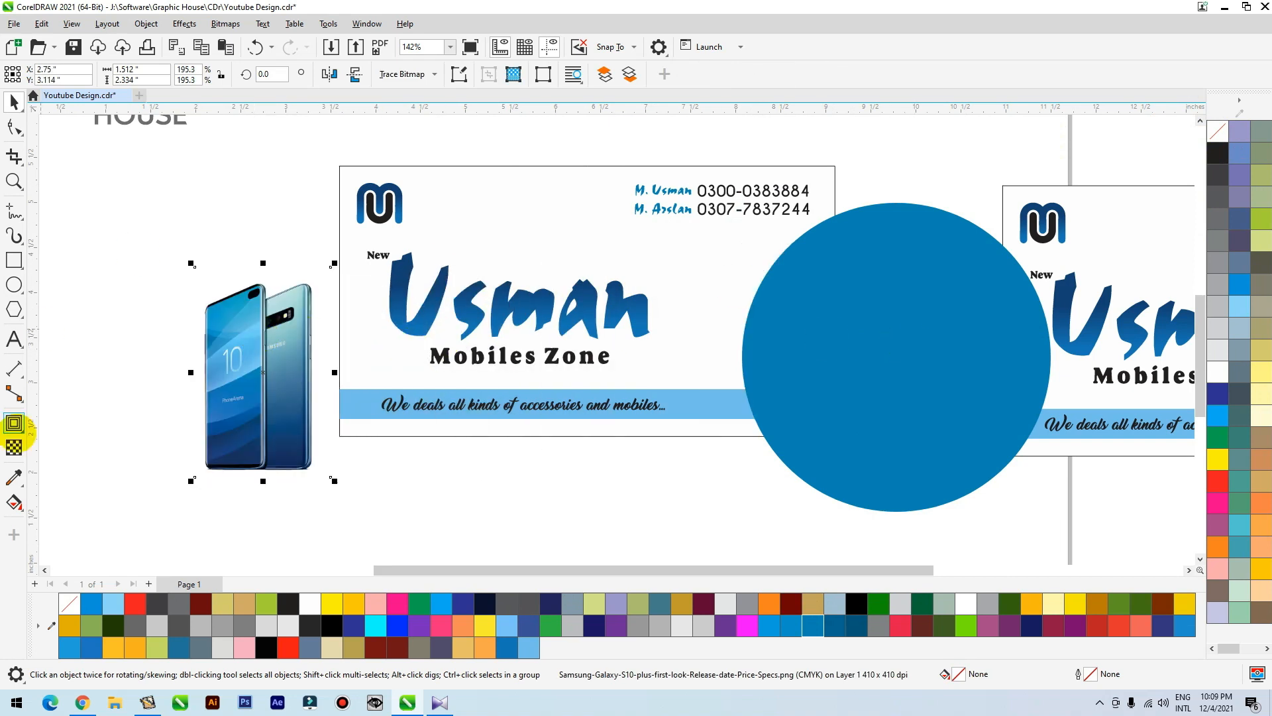
click(14, 475)
click(301, 426)
click(847, 327)
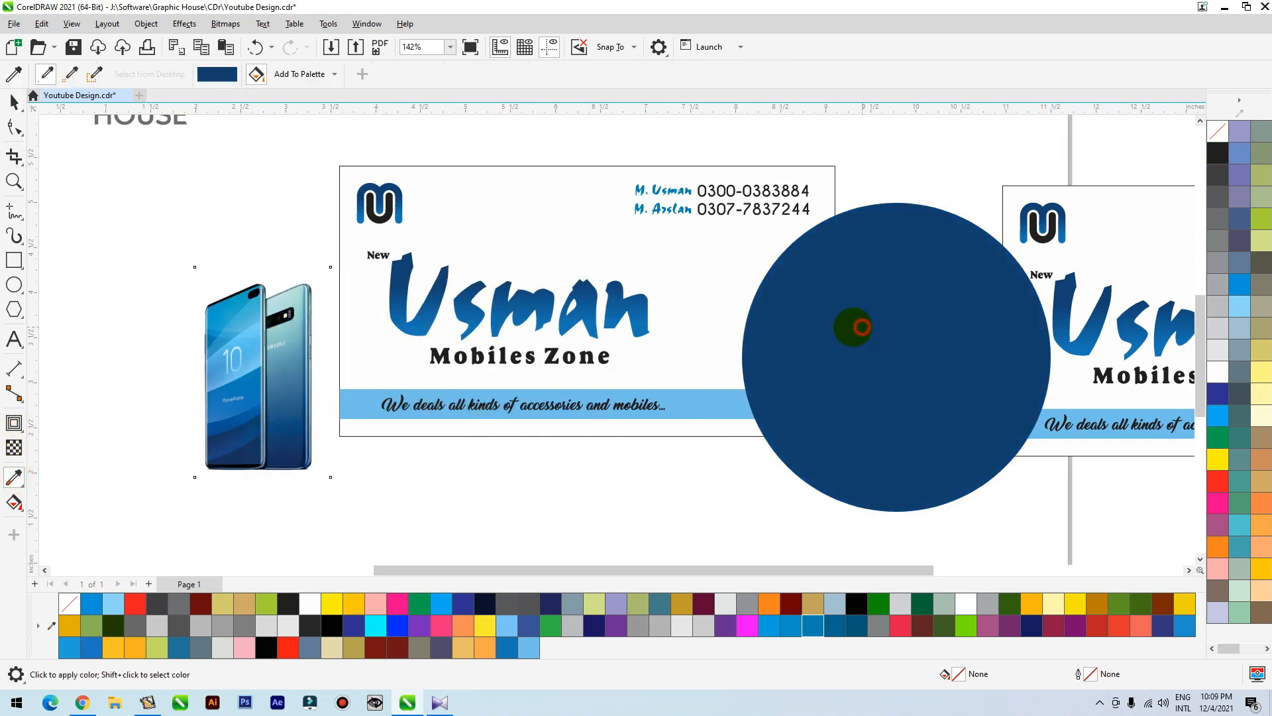
Shift the circle left over the card, add a copy offset slightly right and fill it with a brighter blue sampled from the phone picture
key(space)
drag(847, 326, 778, 322)
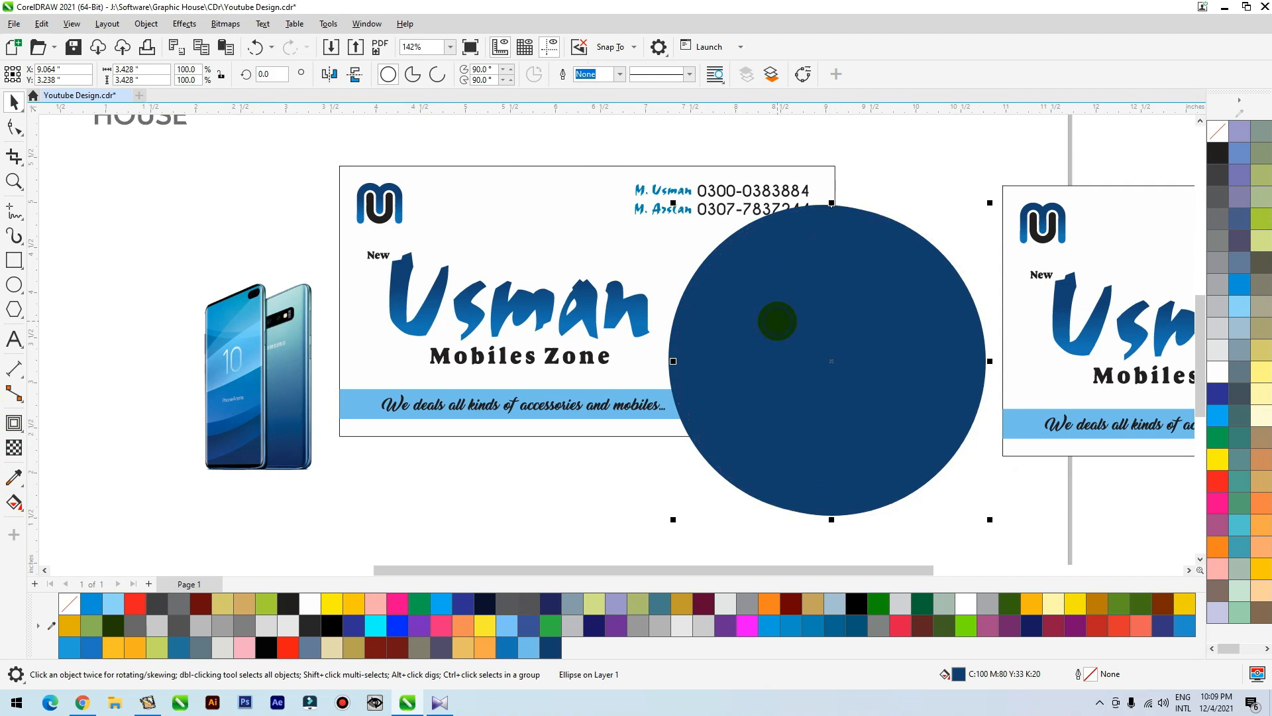
key(i)
click(237, 416)
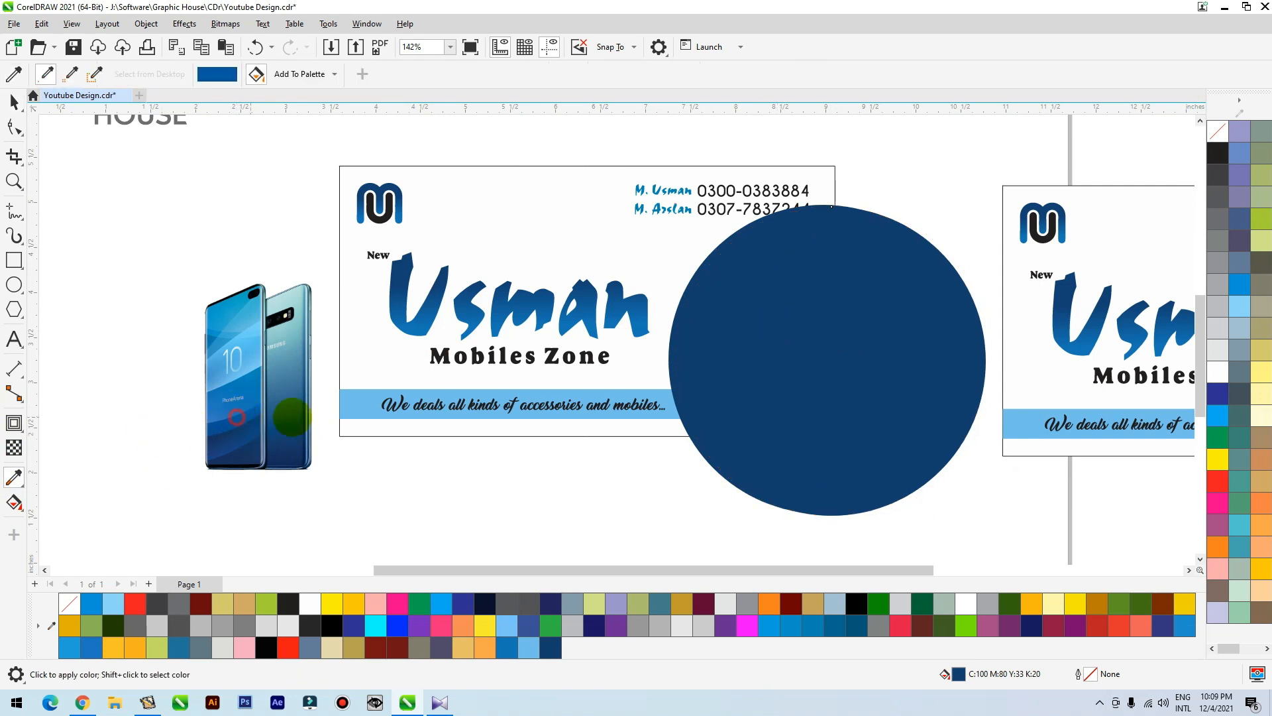
click(736, 381)
Add a third circle offset slightly right and fill it with medium blue (C:85 M:46 Y:4 K:0) sampled from the phone picture
key(space)
drag(739, 364, 764, 344)
key(i)
click(238, 408)
click(784, 343)
Add a fourth circle offset slightly right and fill it with a lighter blue sampled from the phone's screen
key(space)
right_click(763, 344)
key(i)
click(216, 361)
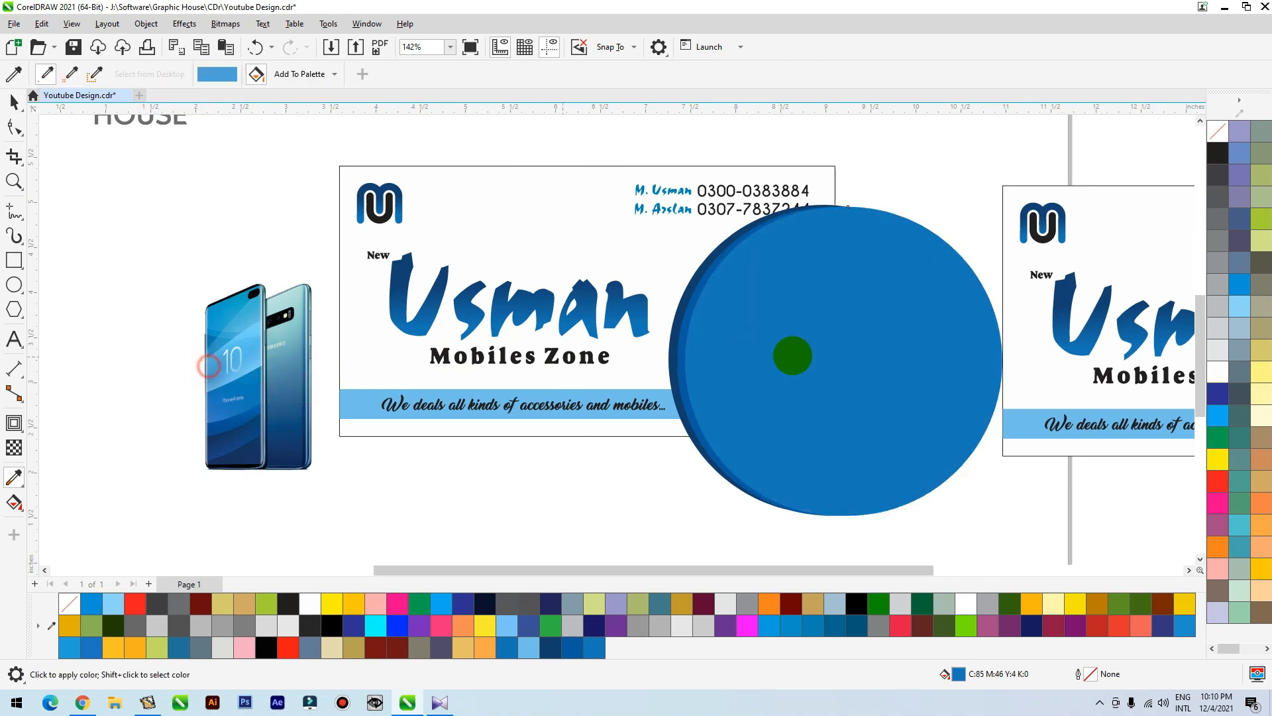
click(793, 355)
Add a fifth circle offset slightly right and fill it with light blue (C:55 M:2 Y:0 K:0) sampled from the phone picture
key(space)
drag(815, 363, 826, 363)
right_click(826, 364)
key(i)
click(250, 339)
click(801, 332)
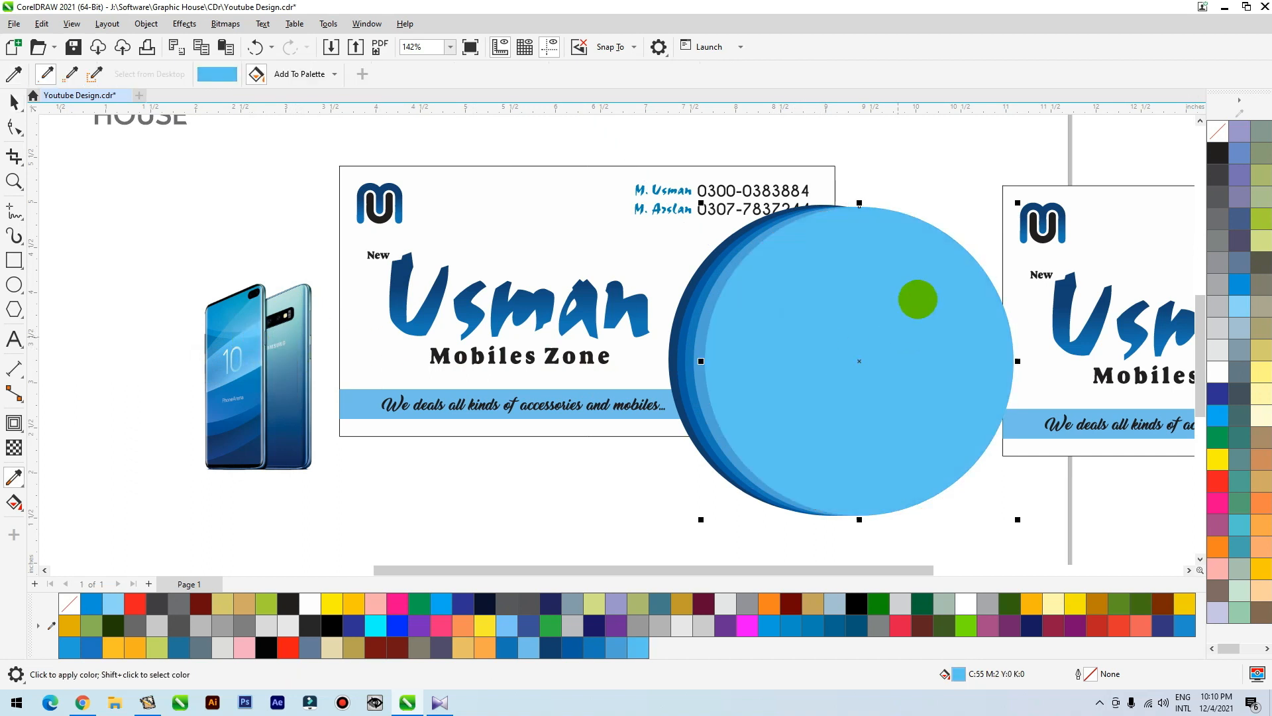
Group the five overlapping blue circles
key(space)
drag(881, 355, 898, 308)
key(ctrl+z)
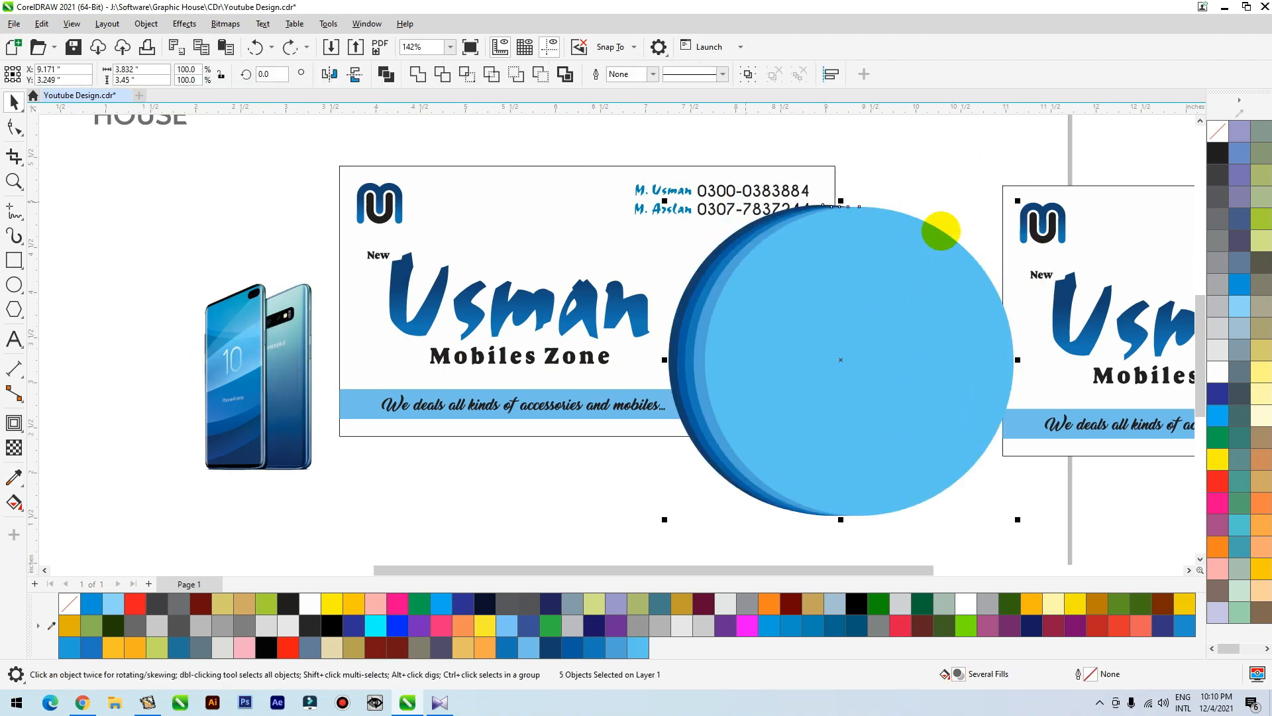
key(ctrl+g)
Position the circle group over the card's right part and PowerClip it inside the card rectangle
drag(882, 396, 882, 351)
drag(886, 353, 884, 362)
click(623, 166)
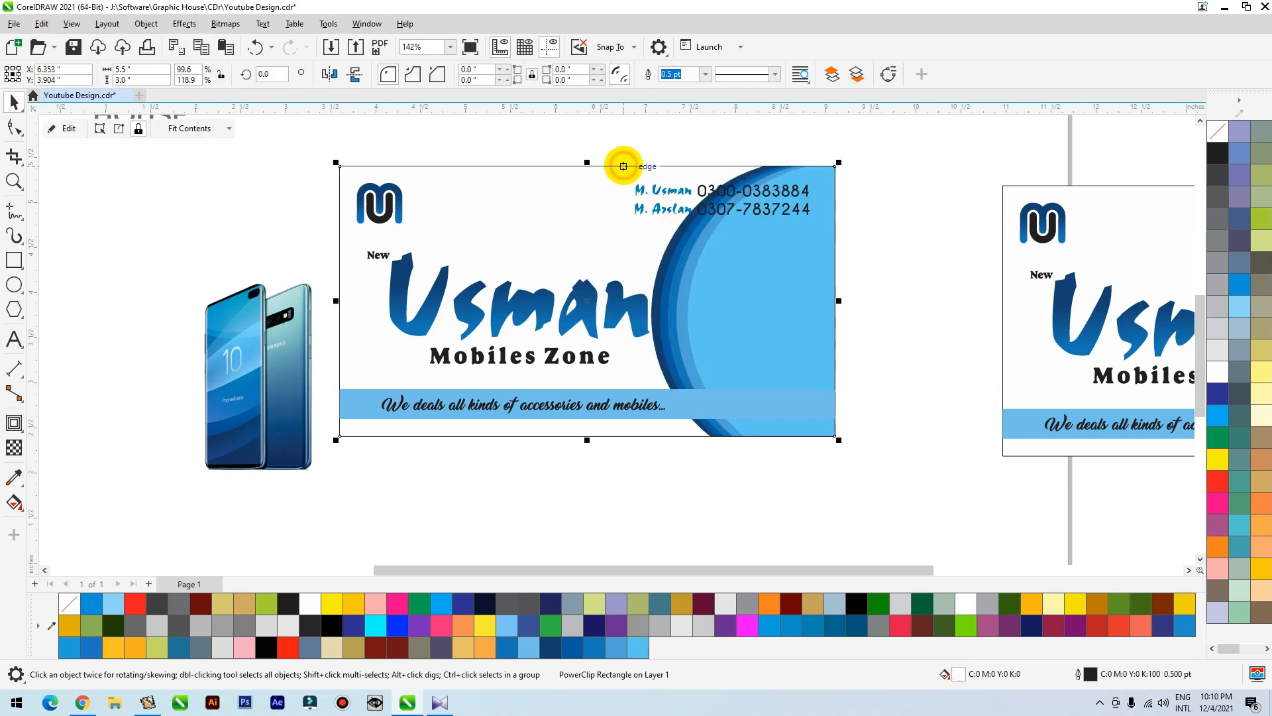
Group the contact lines, move them clear of the blue circles, and place the phone picture over the circles
click(786, 209)
drag(904, 159, 557, 252)
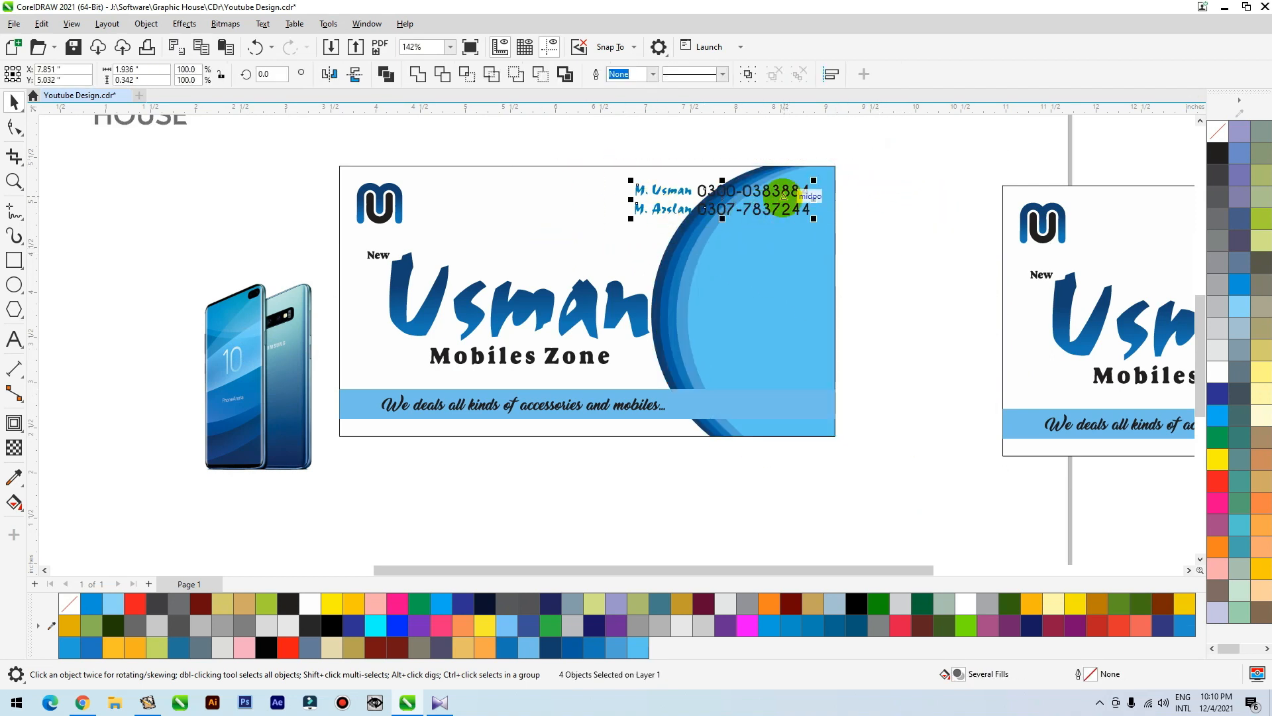
drag(752, 204, 634, 192)
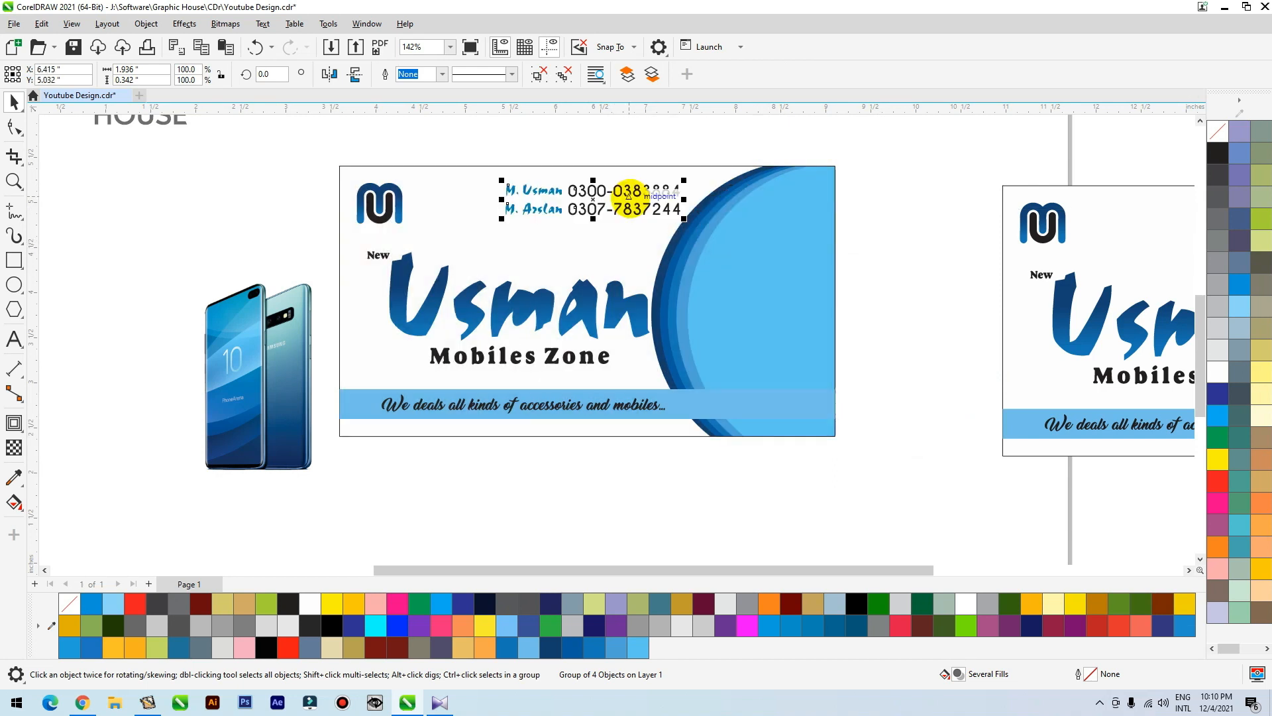
drag(233, 370, 754, 347)
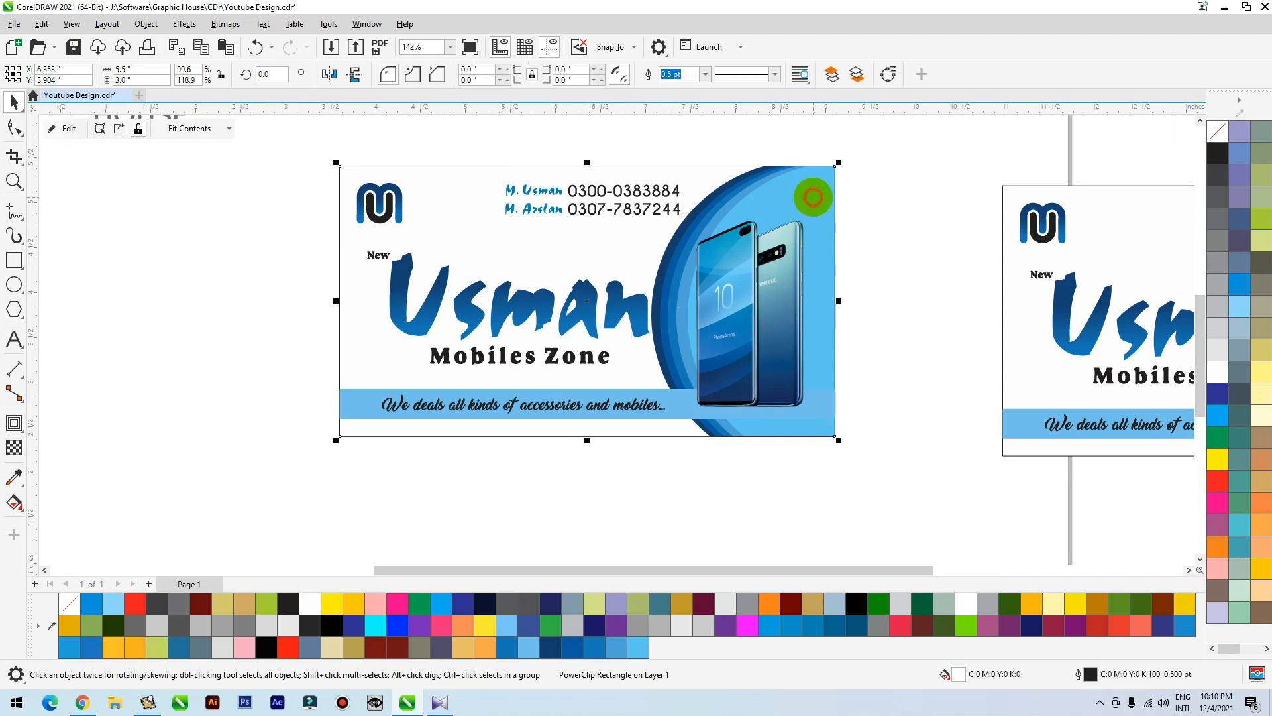
Scale the shop name and its Mobiles Zone line down together to about 2.62 in wide and move them slightly upward
scroll(539, 236, up, 2)
click(551, 341)
shift+click(557, 434)
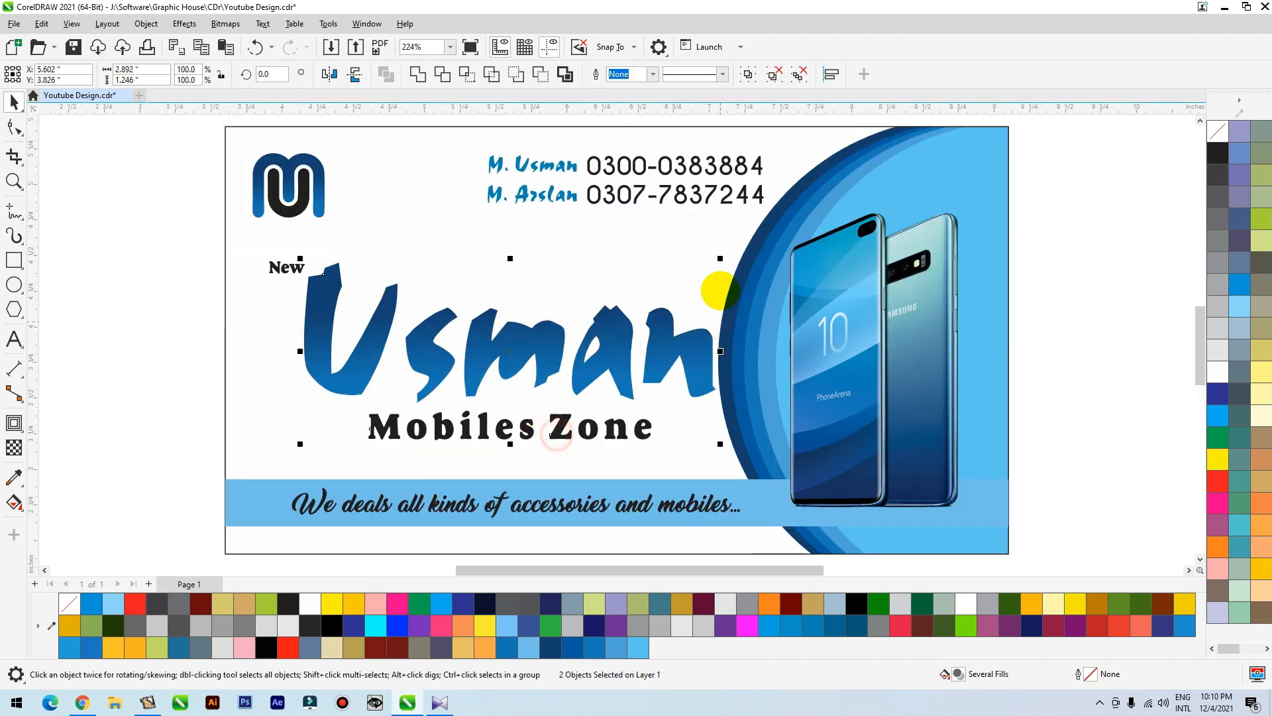
drag(722, 258, 681, 267)
drag(582, 366, 581, 347)
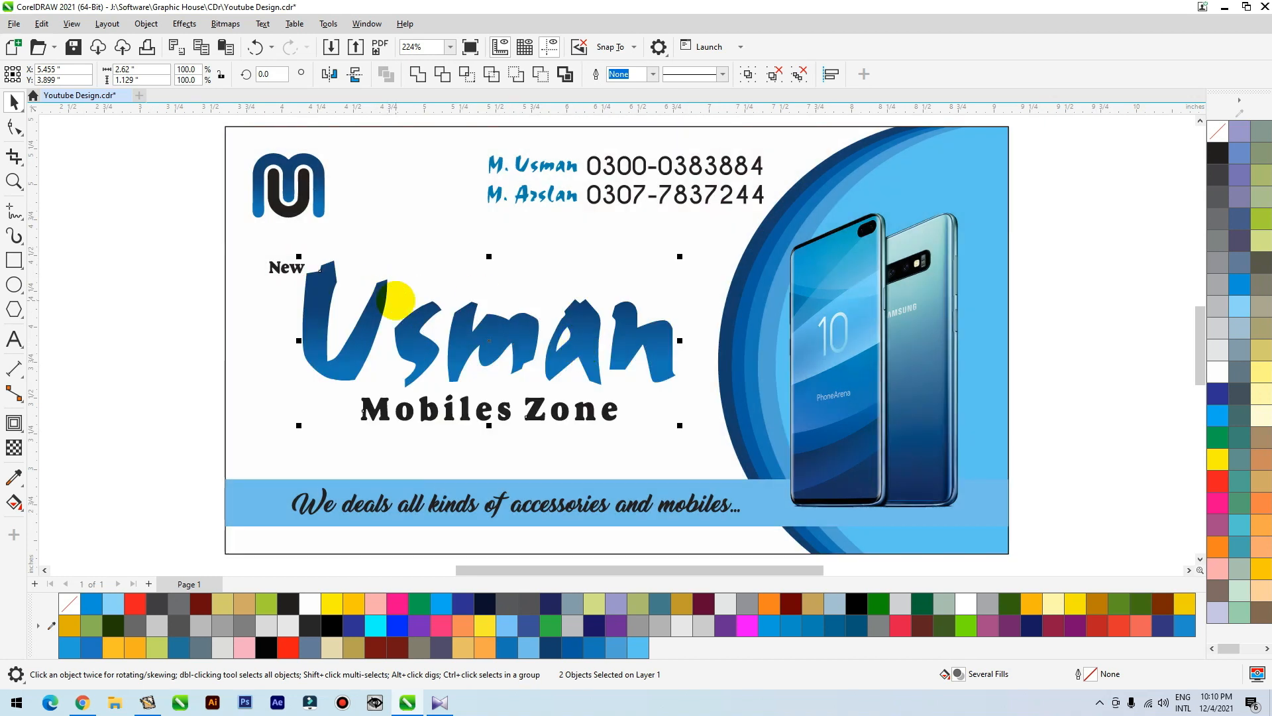
Fill the slogan band with darker blue (C87 M38 Y15 K0) and make the slogan text white
click(730, 490)
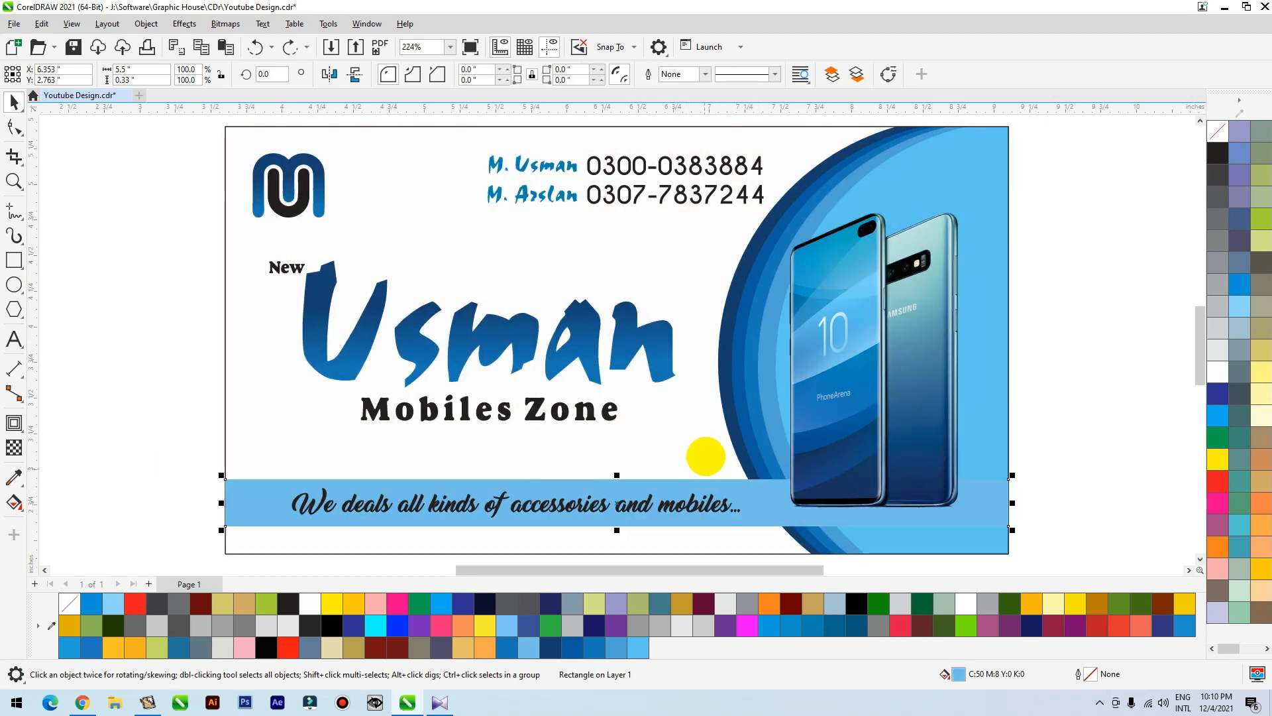
click(835, 626)
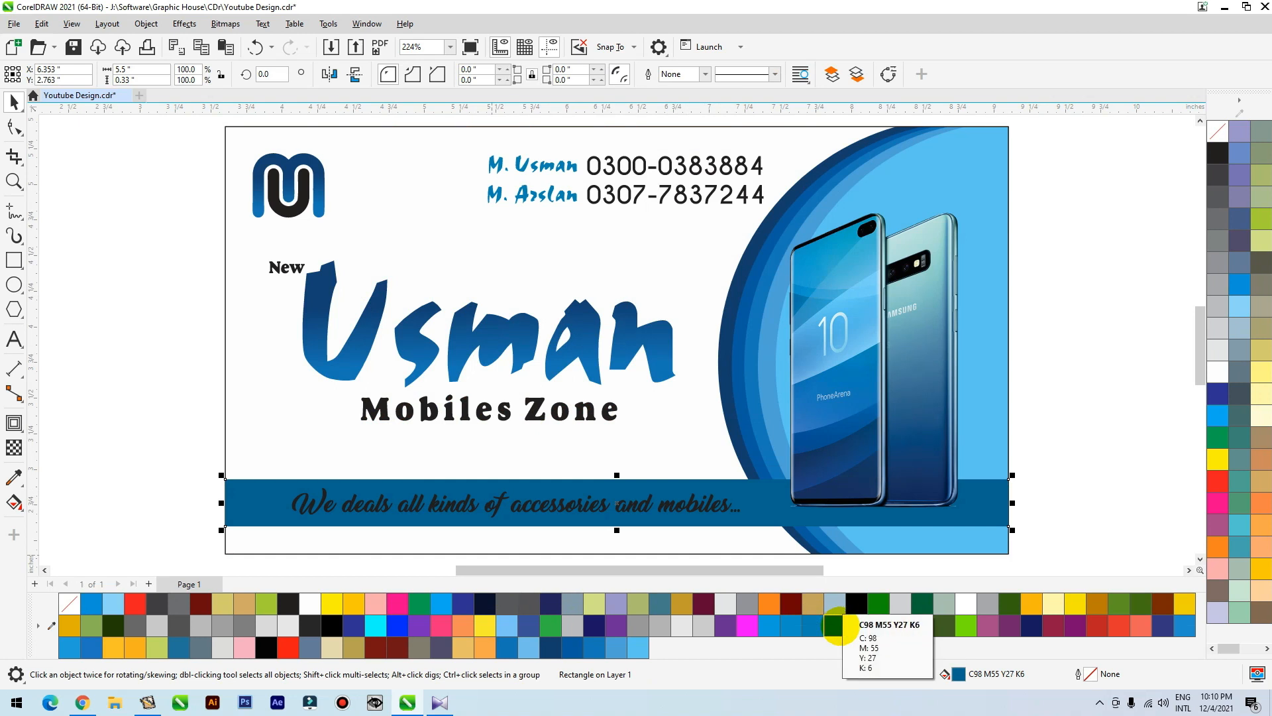
click(812, 626)
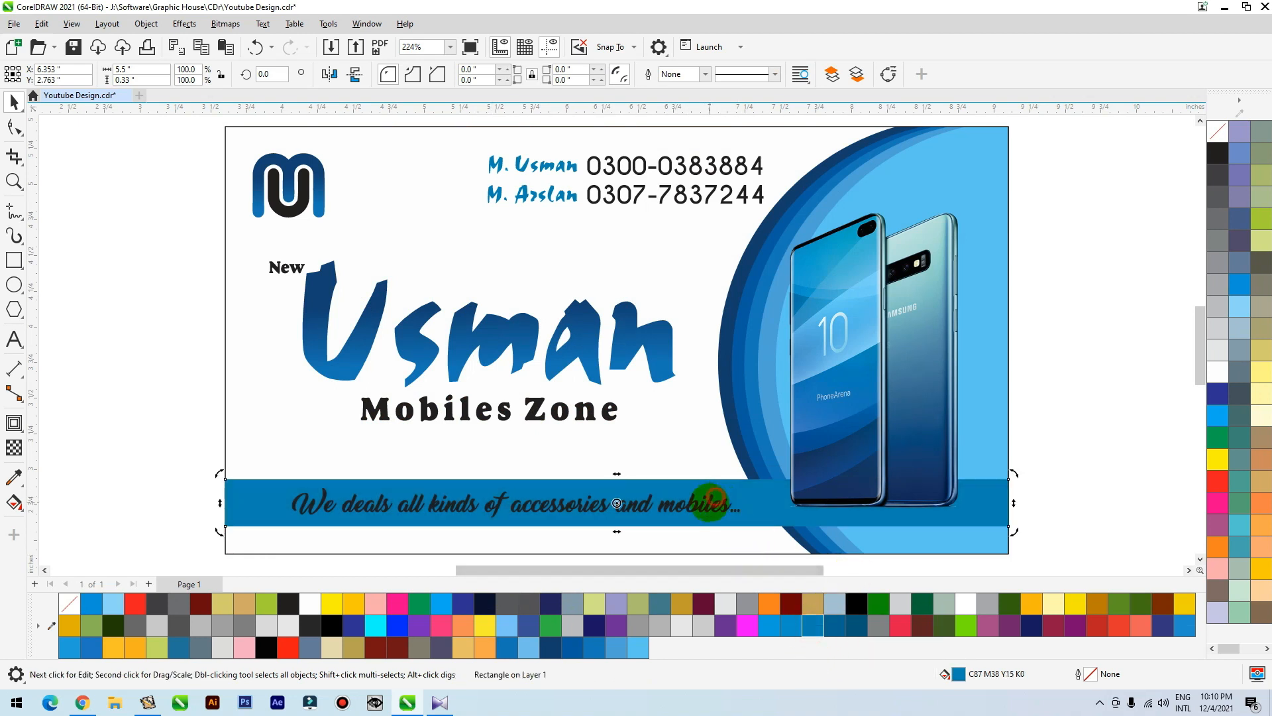
click(708, 505)
click(1218, 373)
click(1112, 357)
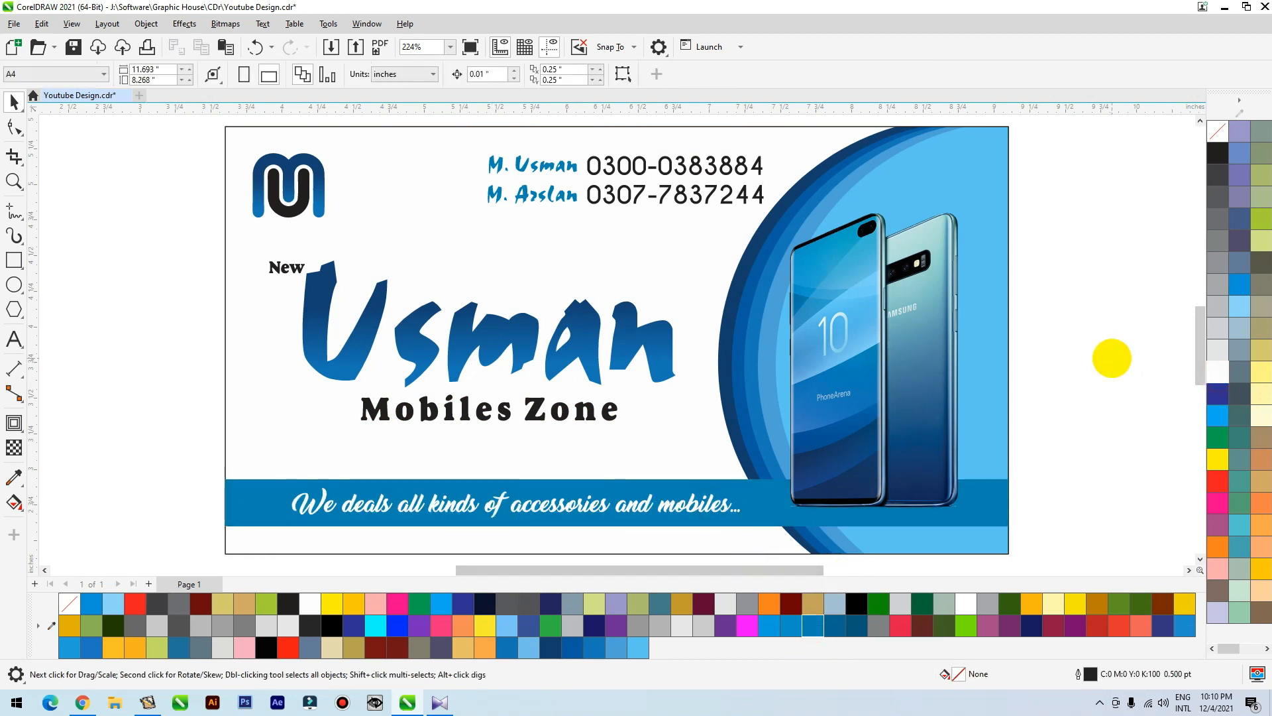
Inside the card's PowerClip, reduce the circle group to about 2.93 by 2.64 in and move it to the card's lower-right corner
scroll(704, 376, down, 1)
double_click(897, 251)
click(1023, 190)
click(930, 327)
drag(1076, 202, 1033, 241)
drag(948, 332, 924, 391)
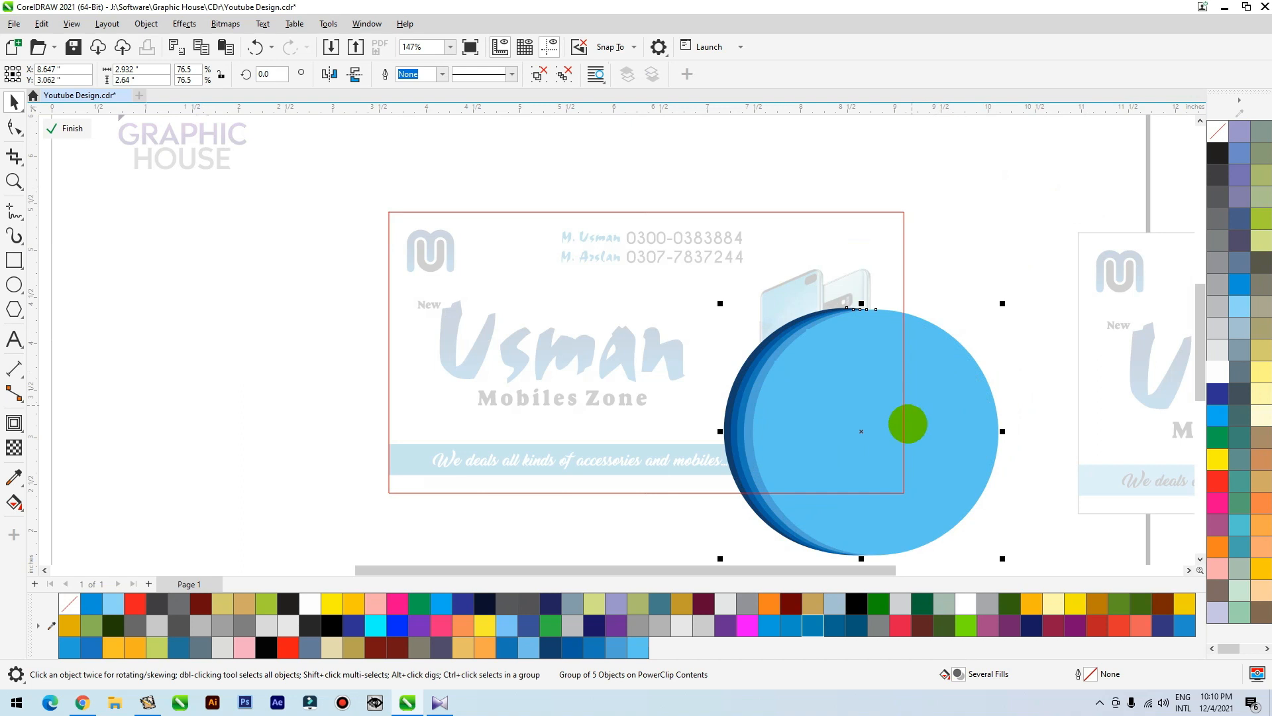
Add a smaller copy of the circle group above the first at the card's upper right, and finish editing the PowerClip
drag(938, 468, 929, 277)
drag(998, 387, 929, 325)
drag(881, 250, 871, 268)
drag(918, 212, 967, 170)
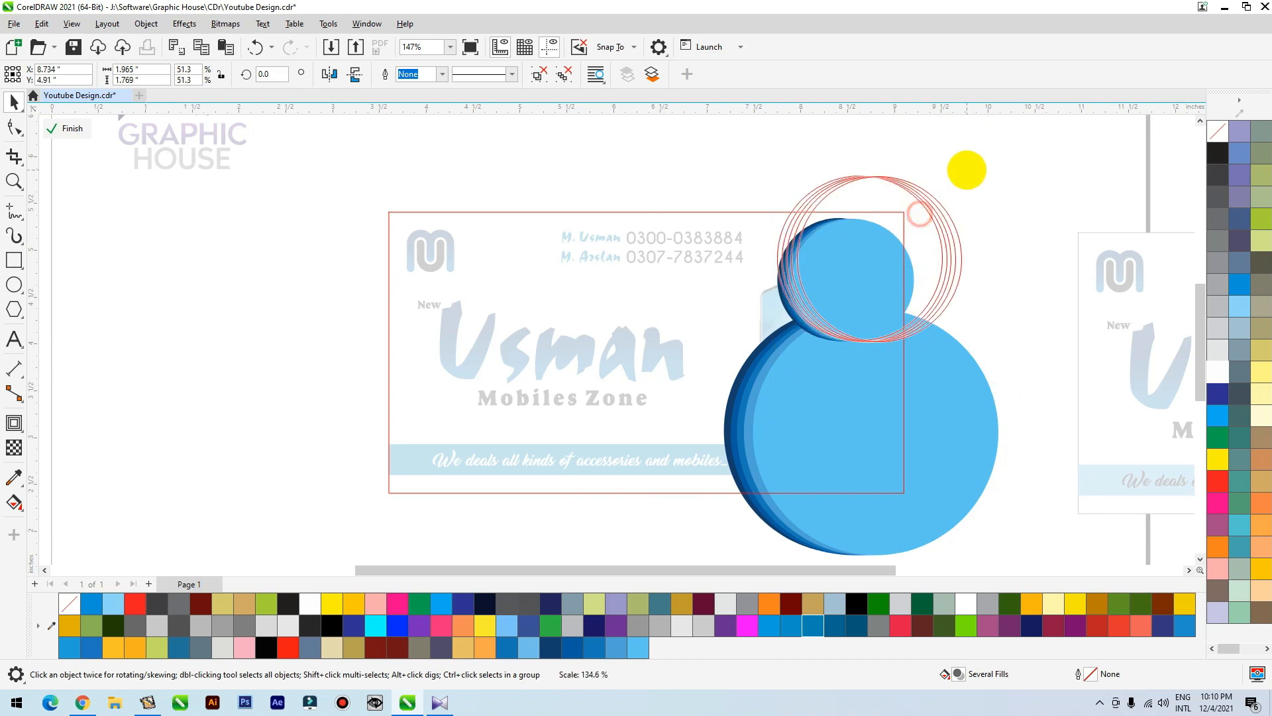
drag(896, 231, 883, 245)
ctrl+click(967, 185)
click(966, 183)
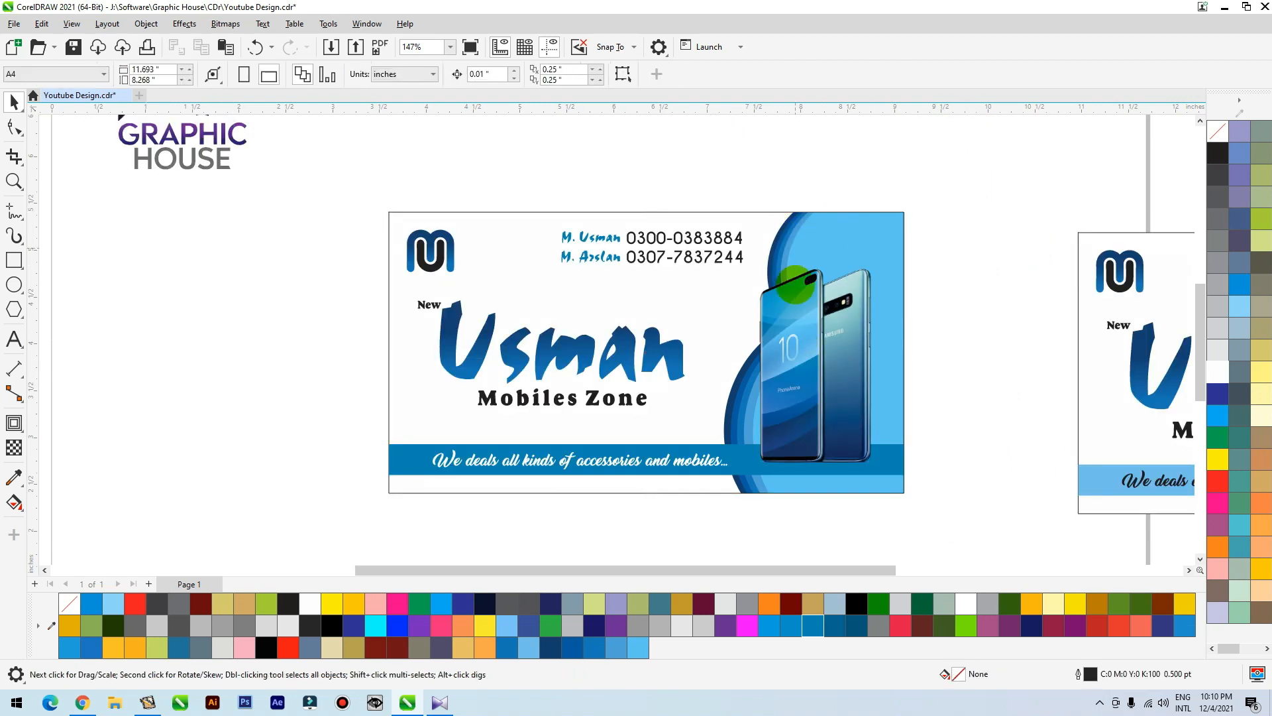
Place a copy of the whole two-circle card above and to the right of the original
scroll(843, 245, down, 4)
drag(908, 193, 537, 407)
scroll(510, 277, down, 4)
drag(677, 324, 929, 204)
right_click(928, 205)
Open the original card's PowerClip and delete the smaller upper circle group
click(769, 218)
key(F2)
drag(773, 218, 508, 369)
ctrl+click(781, 225)
click(821, 263)
key(Delete)
Stretch the remaining circle group to about 3.99 in high, rotate it about 22.6 degrees, position it over the card's right part, and finish the PowerClip
click(798, 381)
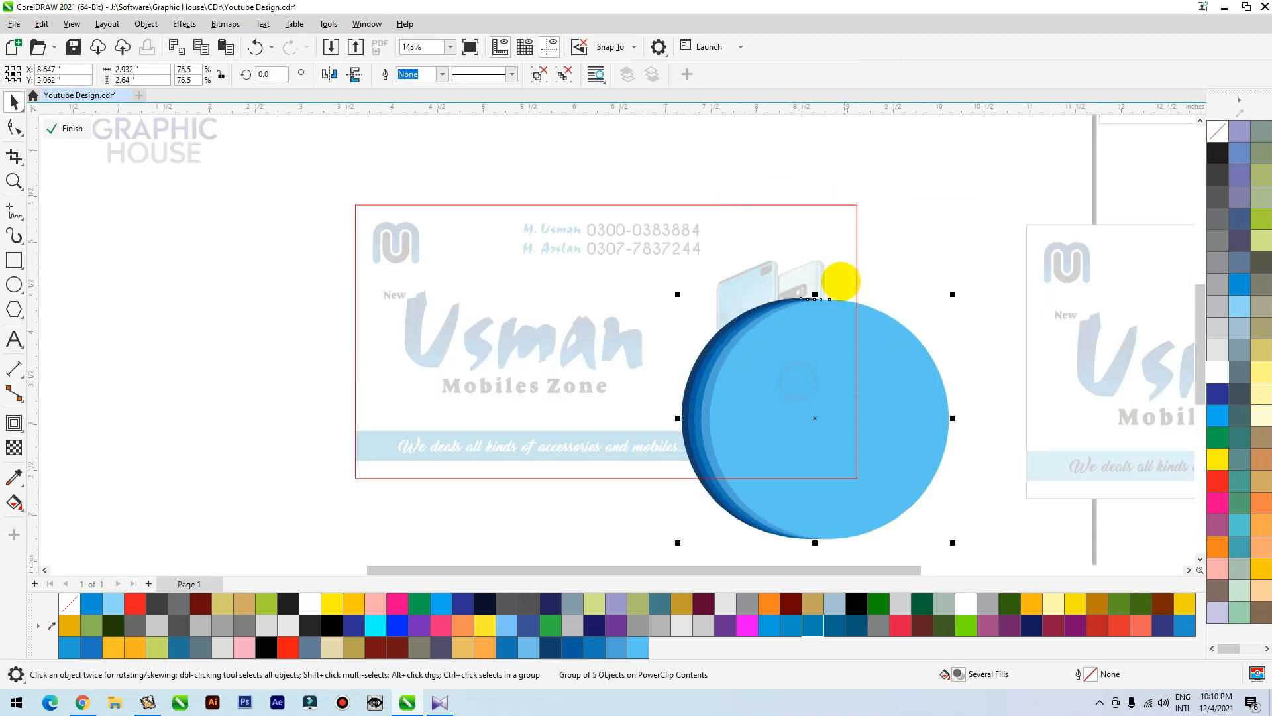
drag(815, 294, 822, 171)
drag(934, 392, 941, 394)
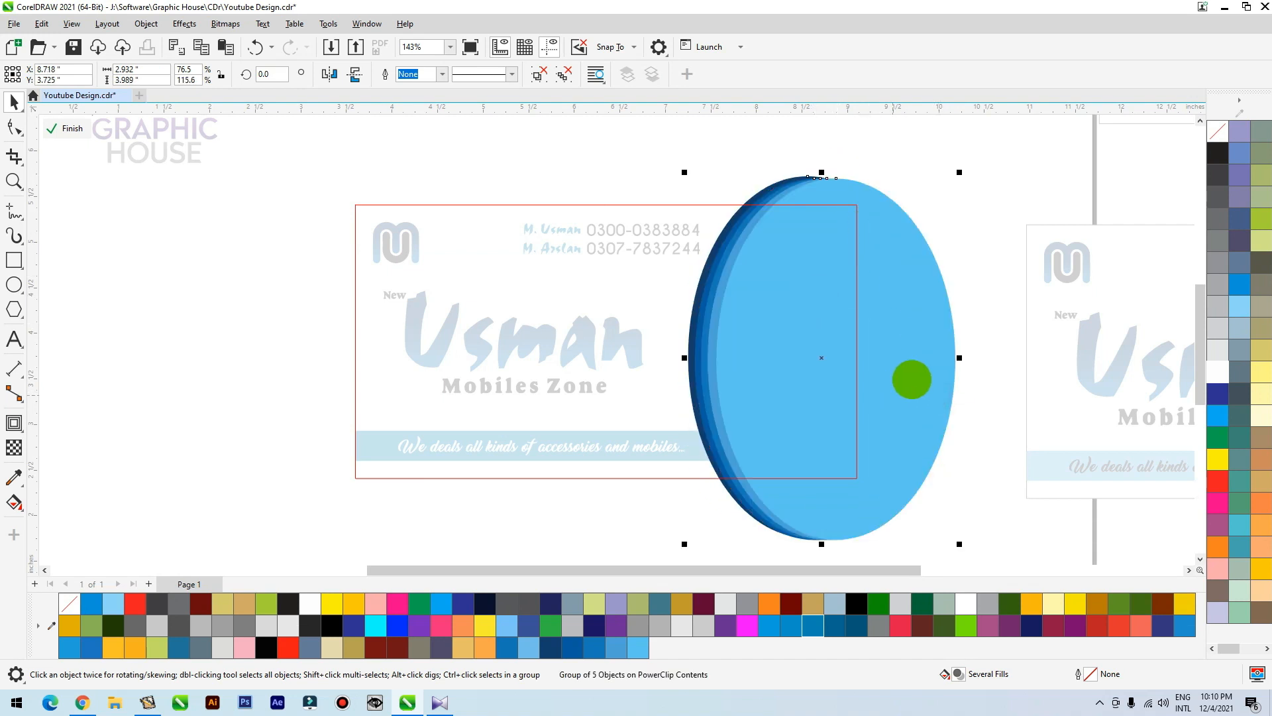
click(933, 342)
drag(961, 171, 881, 170)
drag(877, 235, 893, 238)
click(895, 236)
drag(984, 174, 968, 153)
ctrl+click(1024, 168)
Enlarge the phone picture to about 1.6 by 2.47 in and position it over the tilted blue ellipses
click(779, 346)
drag(779, 346, 771, 336)
drag(838, 244, 840, 233)
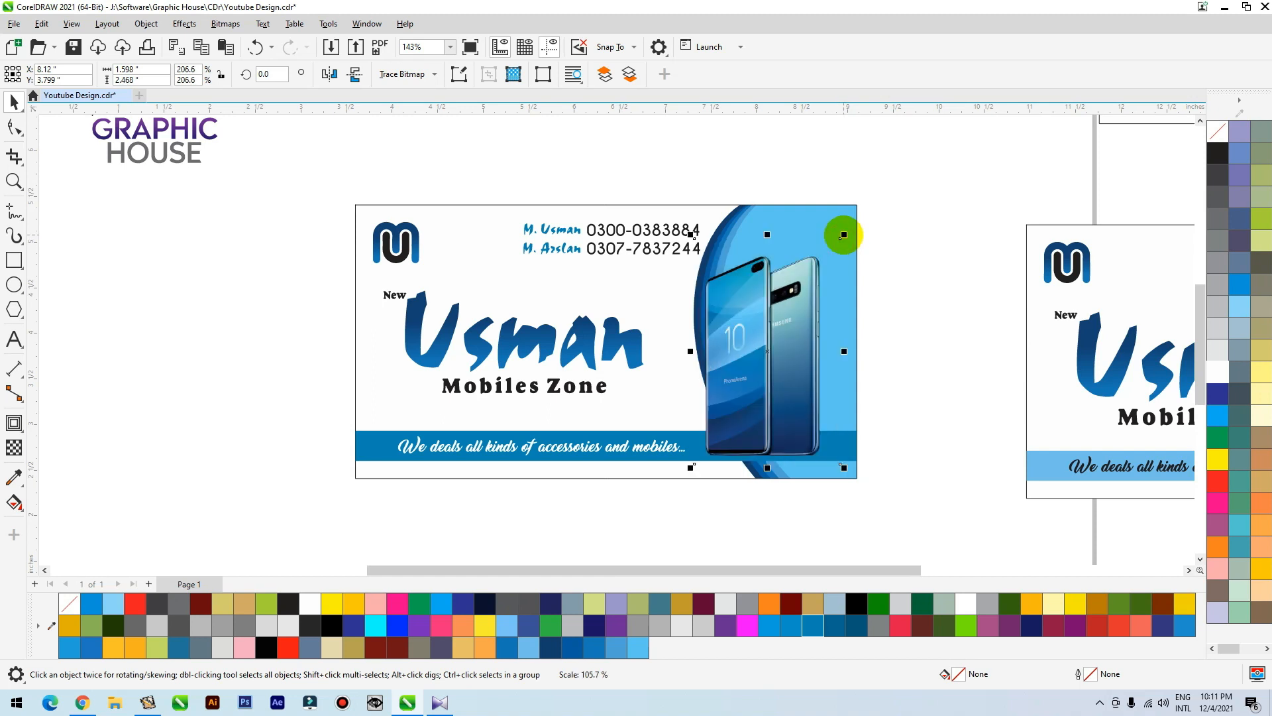
click(806, 286)
drag(805, 286, 801, 287)
click(945, 207)
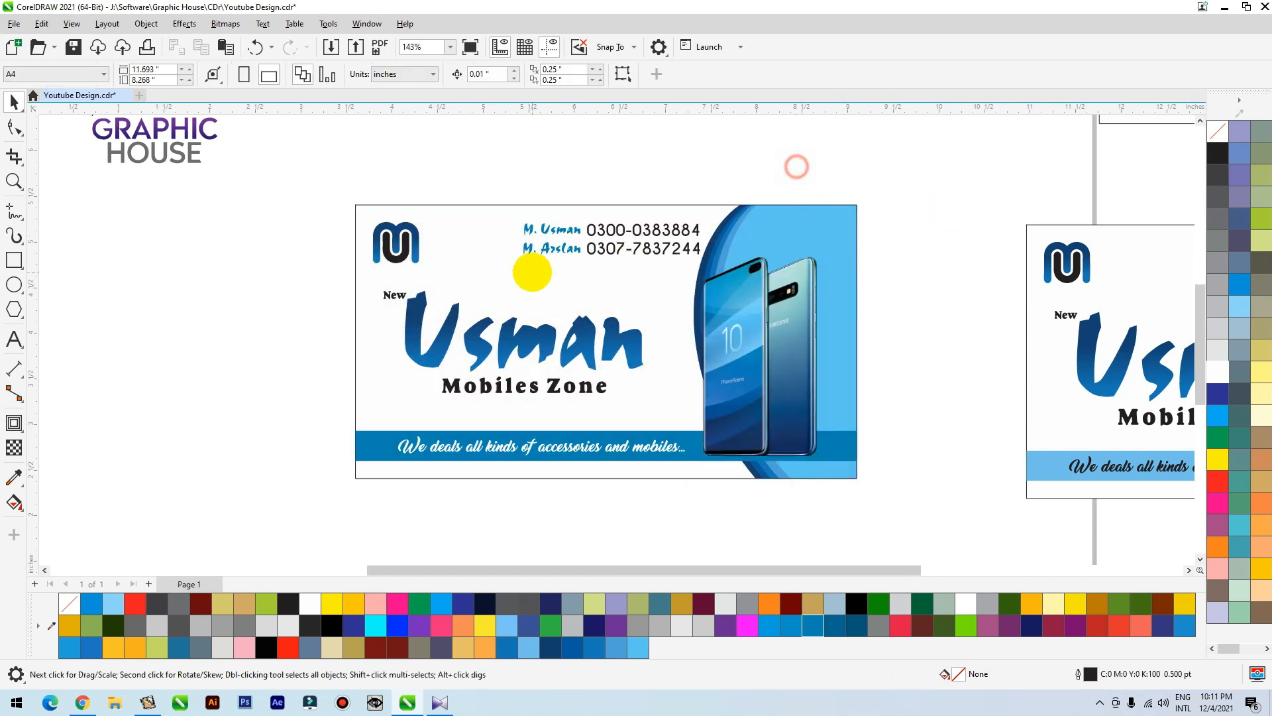
Nudge the contact lines slightly left, and reposition and slightly enlarge the complete three-part shop name
click(647, 255)
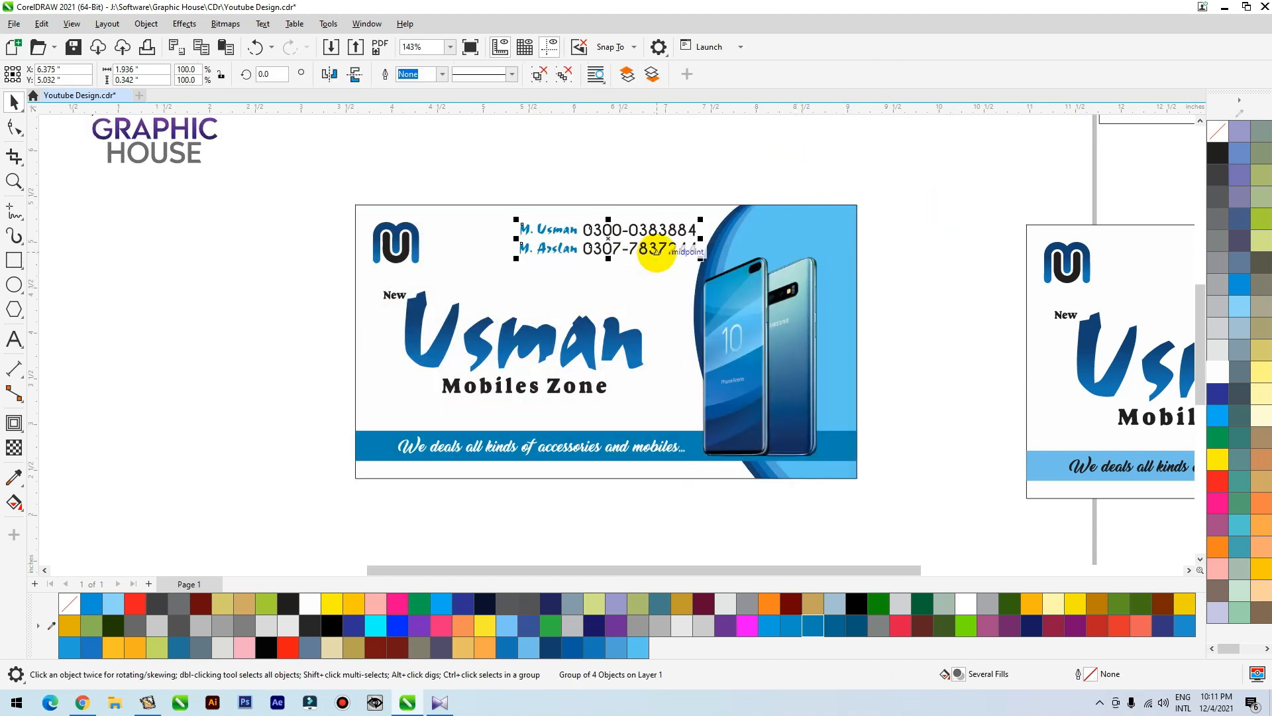
drag(315, 272, 684, 432)
scroll(488, 403, up, 2)
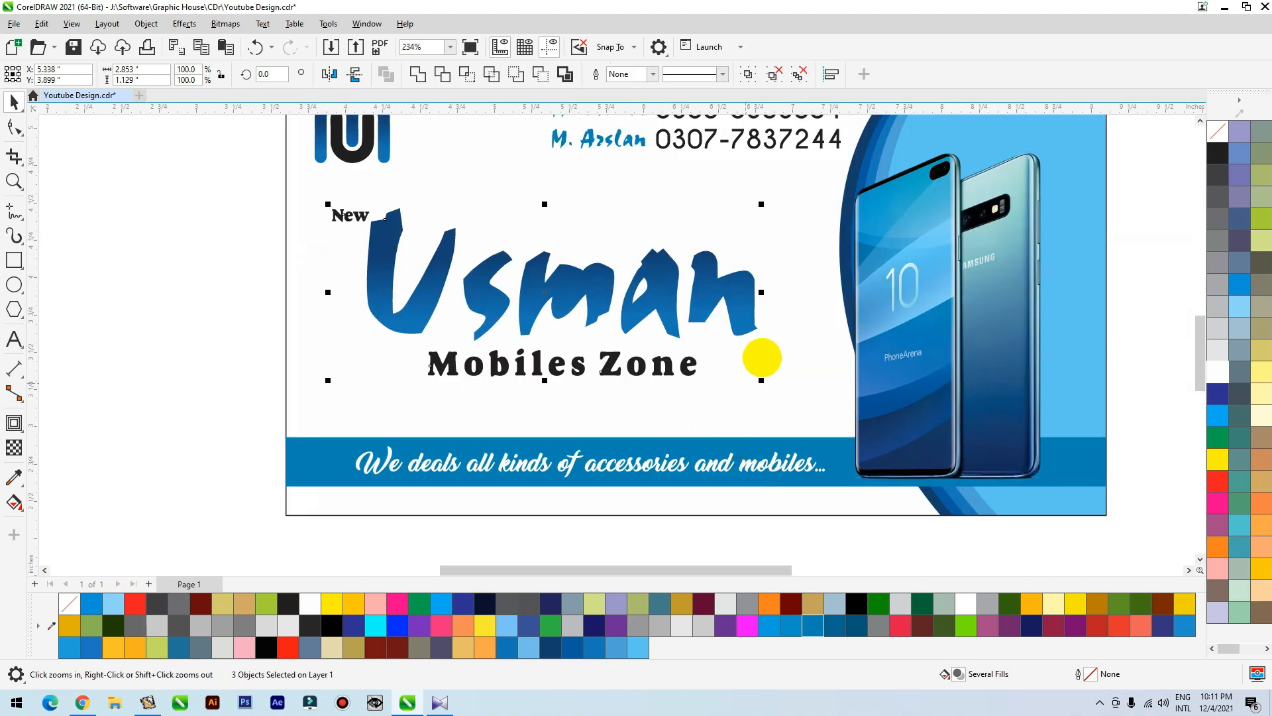
drag(744, 290, 763, 294)
drag(776, 206, 790, 200)
drag(768, 269, 897, 247)
scroll(650, 360, down, 4)
click(771, 321)
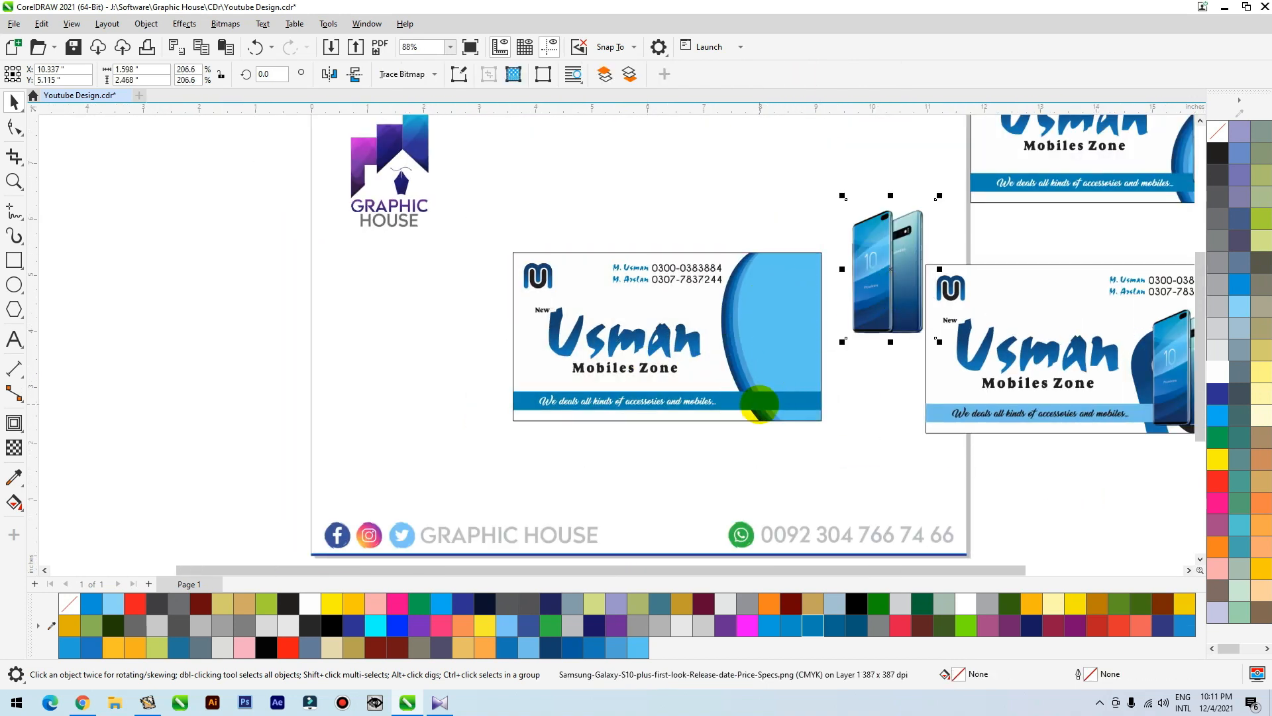
key(ctrl+z)
scroll(571, 351, down, 1)
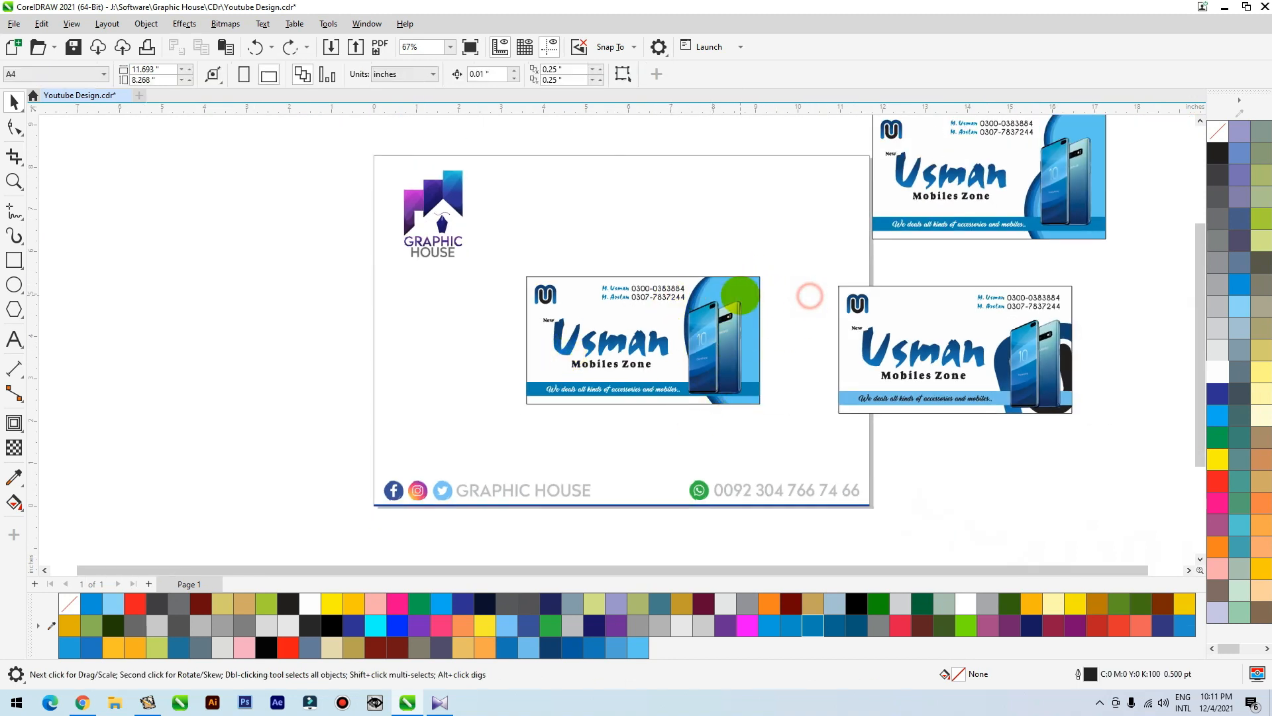
Place a copy of the whole ellipse card above the original
click(803, 263)
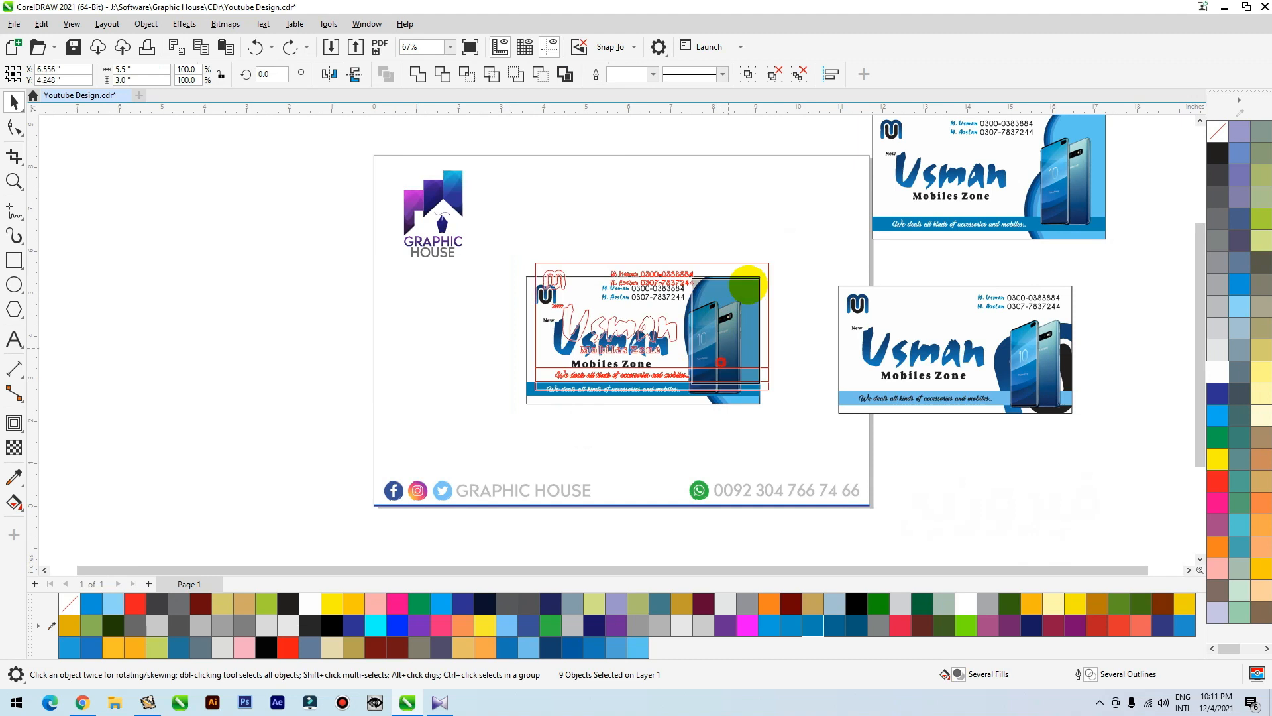
drag(753, 276, 801, 114)
click(647, 406)
Inside the card's PowerClip, ungroup all the blue ellipses and delete the four lighter ones, keeping only the darkest
scroll(762, 432, up, 4)
click(761, 431)
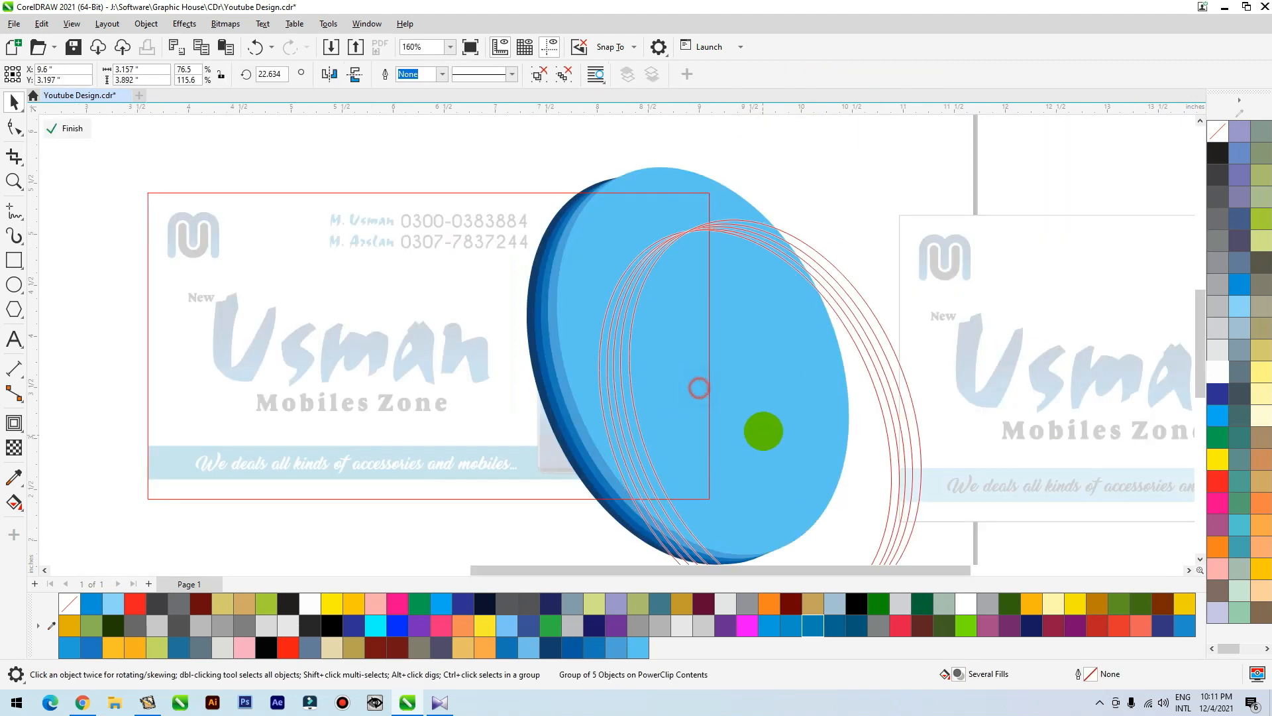
click(564, 75)
click(681, 354)
key(Delete)
click(654, 356)
key(Delete)
click(626, 356)
key(Delete)
click(608, 369)
key(Delete)
Convert the dark blue ellipse to curves and bend its left edge inward into a wave shape
drag(597, 388, 631, 407)
key(ctrl+z)
click(580, 358)
key(ctrl+q)
double_click(581, 362)
click(561, 398)
drag(507, 321, 647, 326)
mouse_move(550, 423)
mouse_down()
mouse_move(540, 343)
mouse_move(544, 428)
mouse_up()
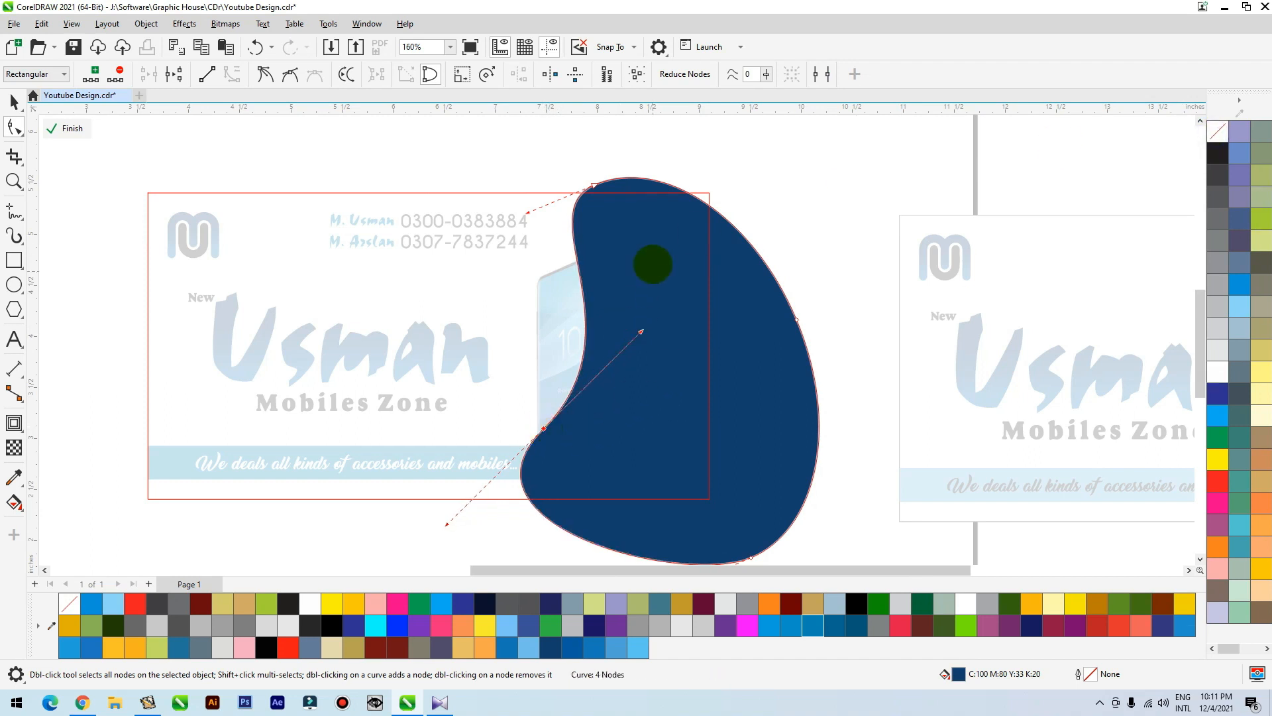
Add copies of the wave shape, each skewed slightly further right, and fill them with progressively lighter blues up to C55 M2 Y0 K0
key(space)
click(668, 217)
drag(670, 173, 697, 171)
click(580, 625)
click(616, 641)
click(636, 647)
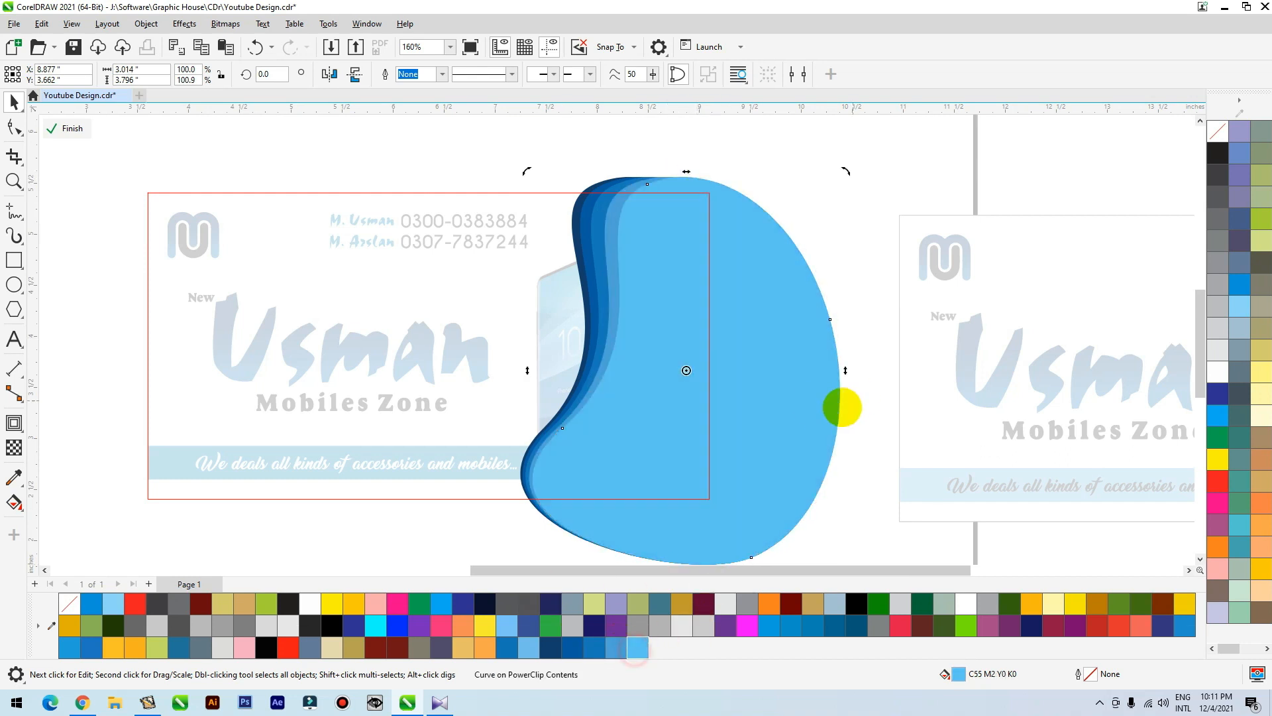
Add one more skewed wave copy with a fountain fill from light blue at its base to white above, and finish the PowerClip
drag(697, 169, 700, 166)
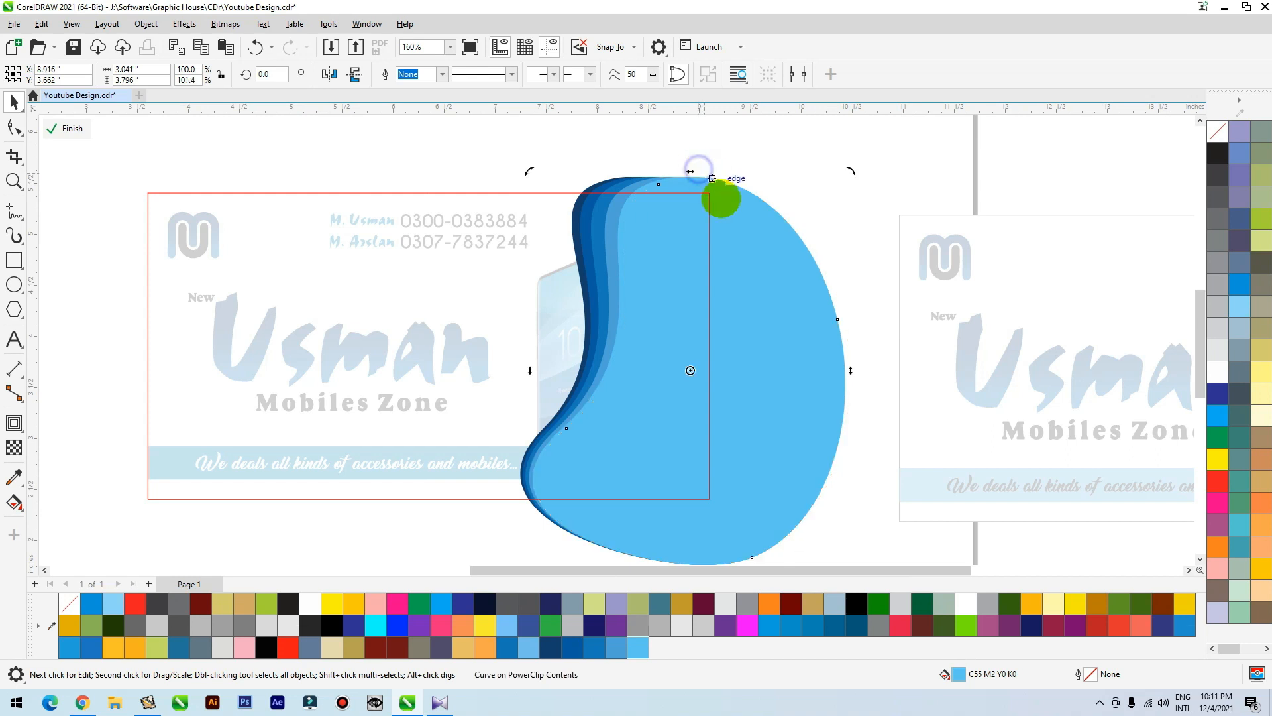
key(g)
drag(637, 483, 651, 219)
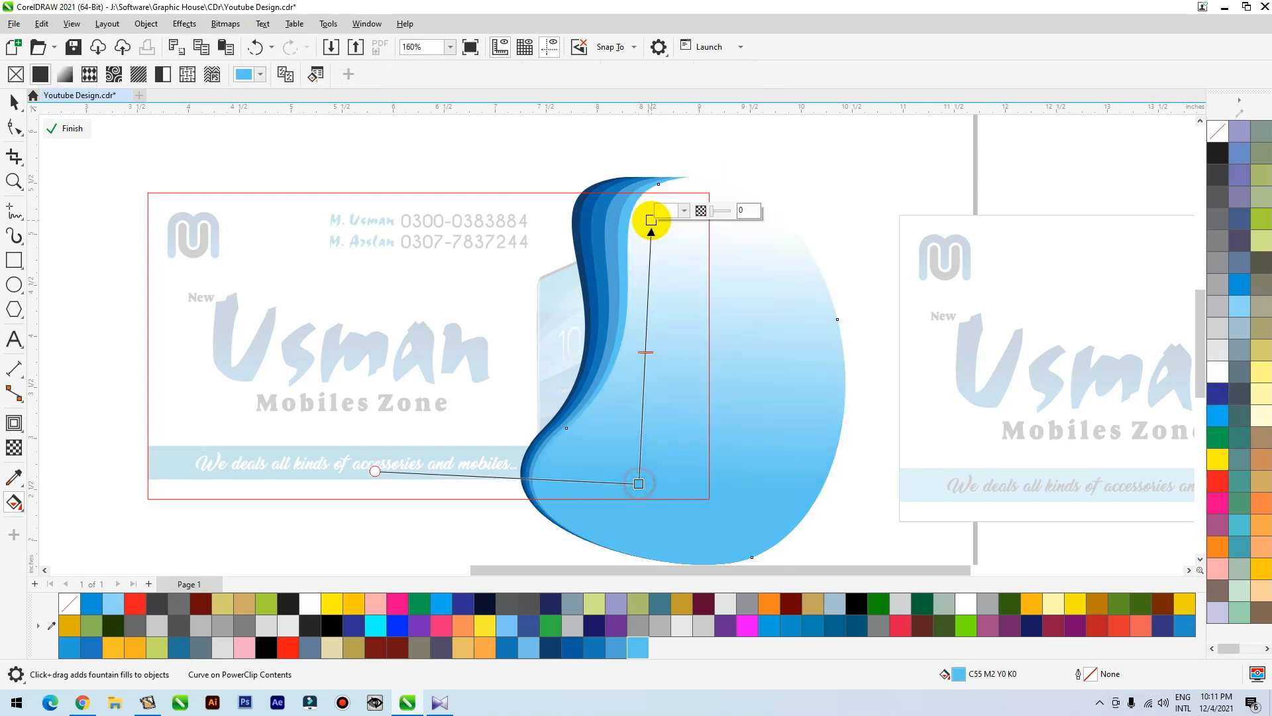
drag(639, 484, 633, 554)
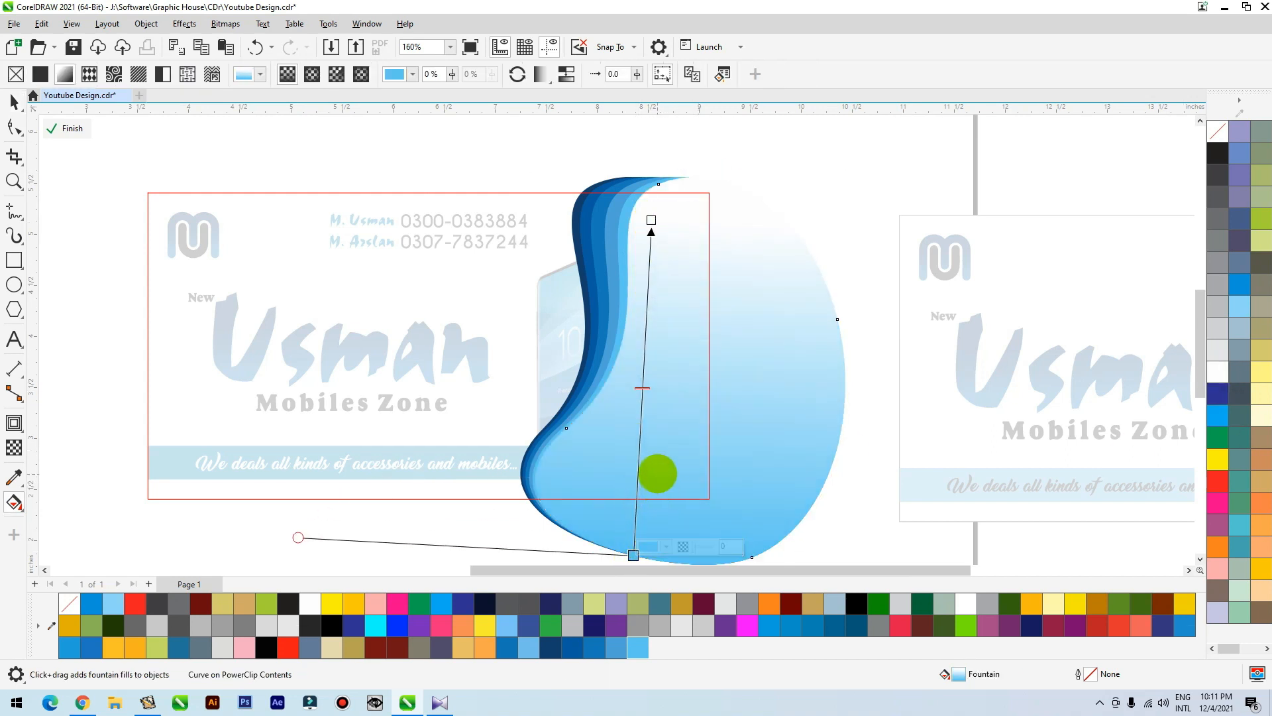
key(space)
ctrl+click(829, 148)
click(702, 241)
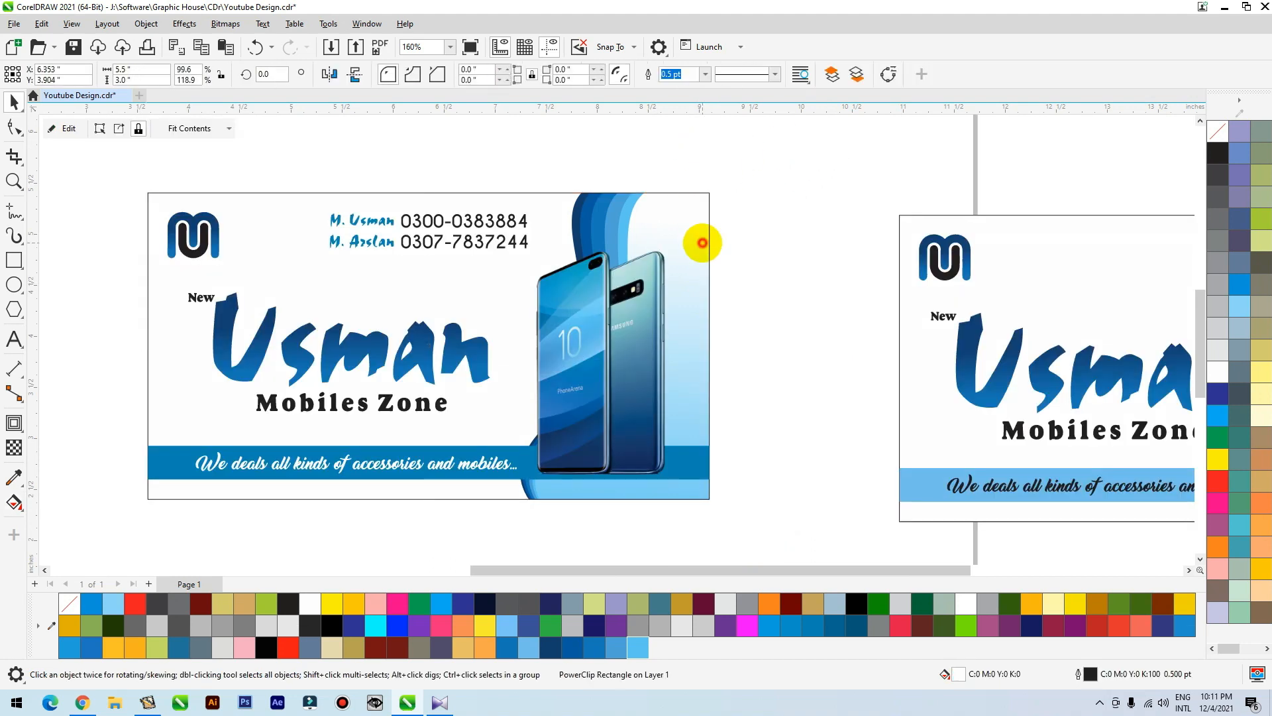
click(615, 317)
drag(617, 332, 679, 362)
key(ctrl+z)
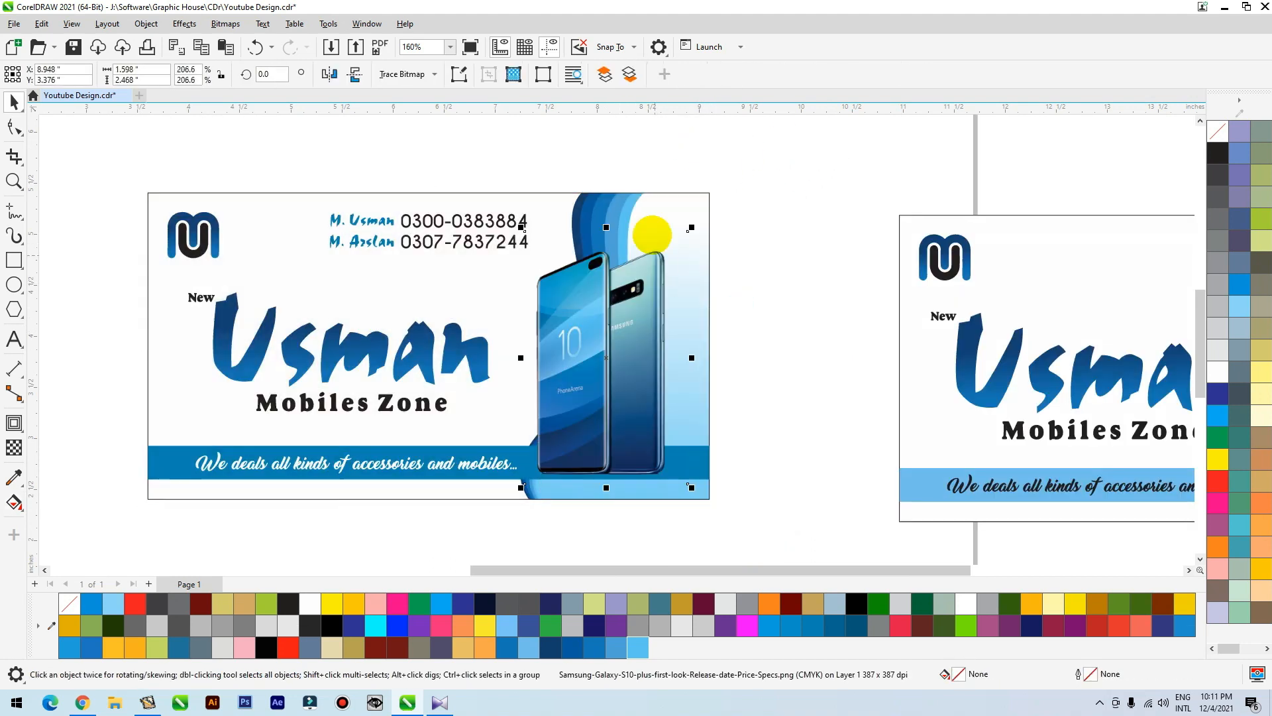
Shift all the wave shapes left within the card's PowerClip and finish editing it
click(651, 204)
ctrl+click(650, 201)
ctrl+click(839, 183)
drag(817, 341, 784, 356)
ctrl+click(893, 196)
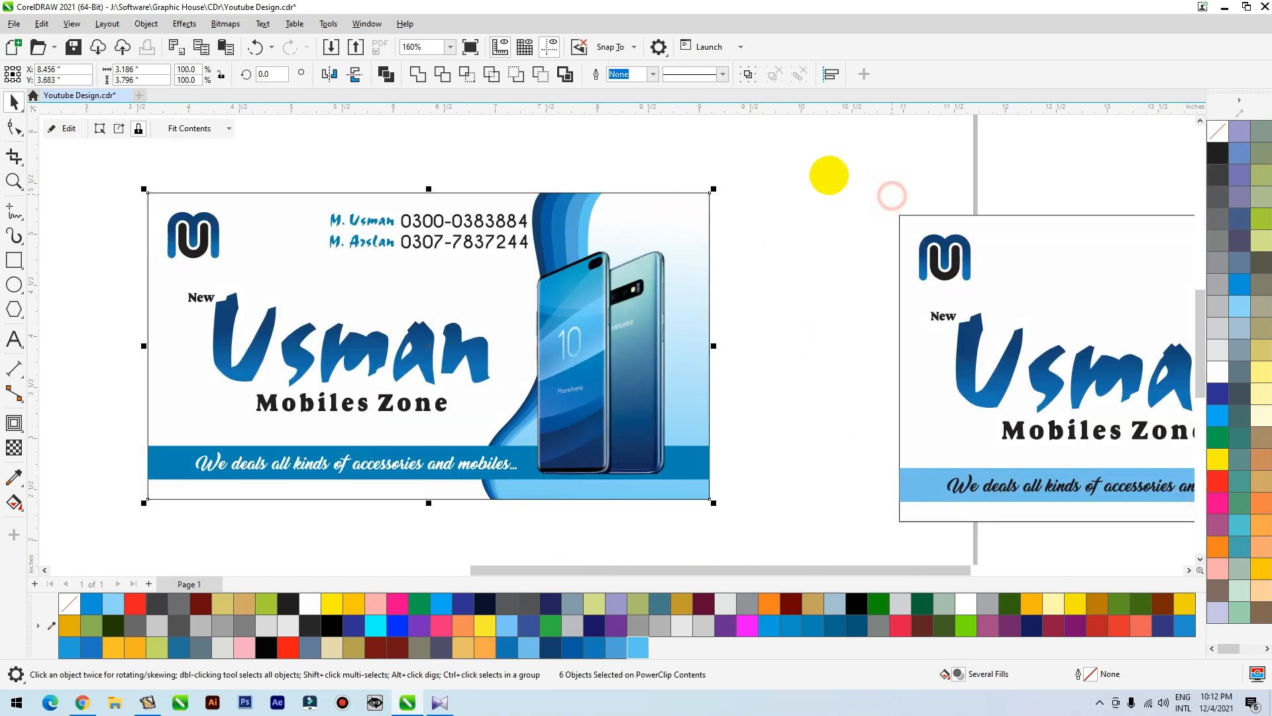
click(628, 315)
drag(626, 314, 654, 312)
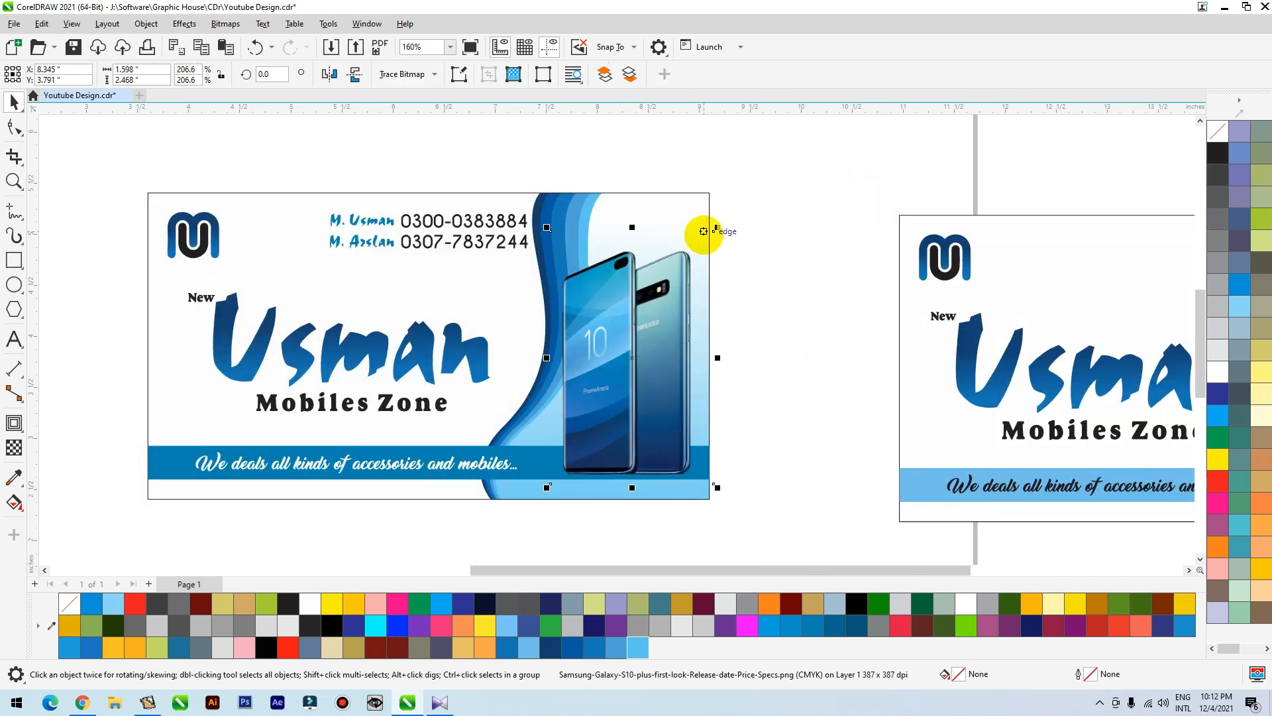
drag(718, 228, 679, 289)
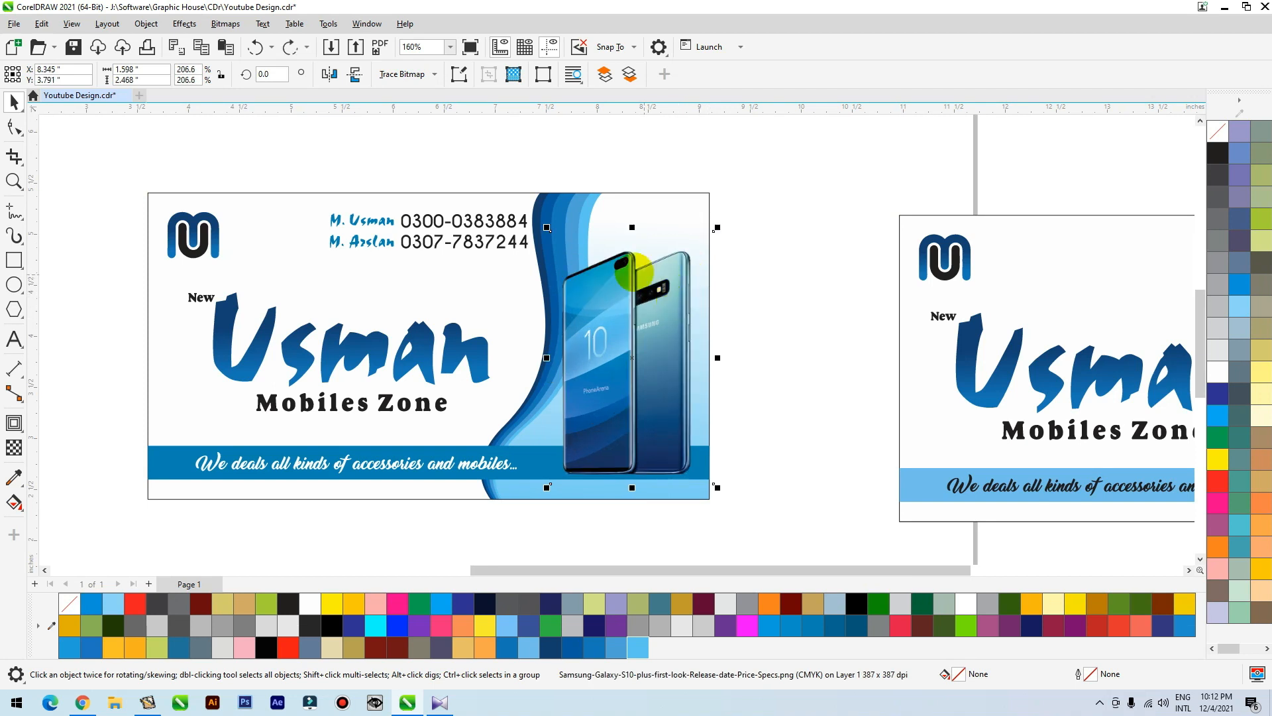
key(ctrl+z)
Rotate all the wave shapes inside the PowerClip clockwise to about 335.5 degrees and finish editing it
double_click(663, 204)
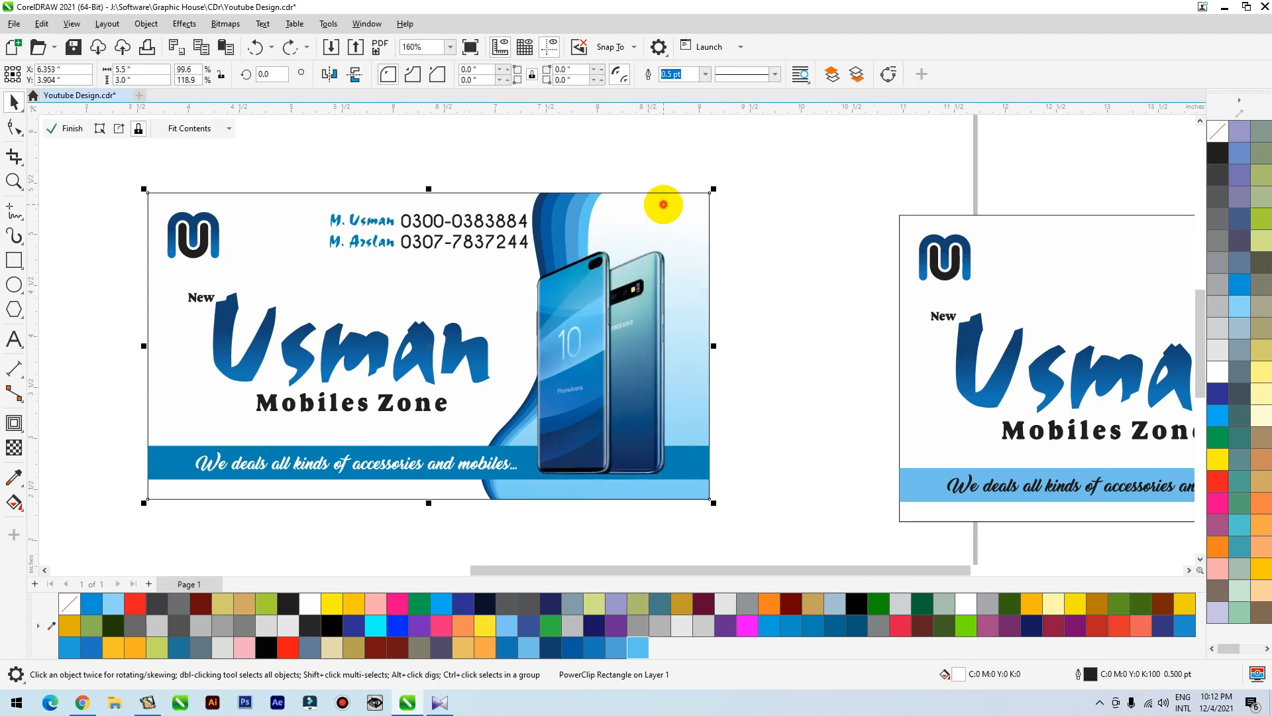
click(808, 185)
key(ctrl+a)
click(766, 380)
drag(814, 170, 727, 313)
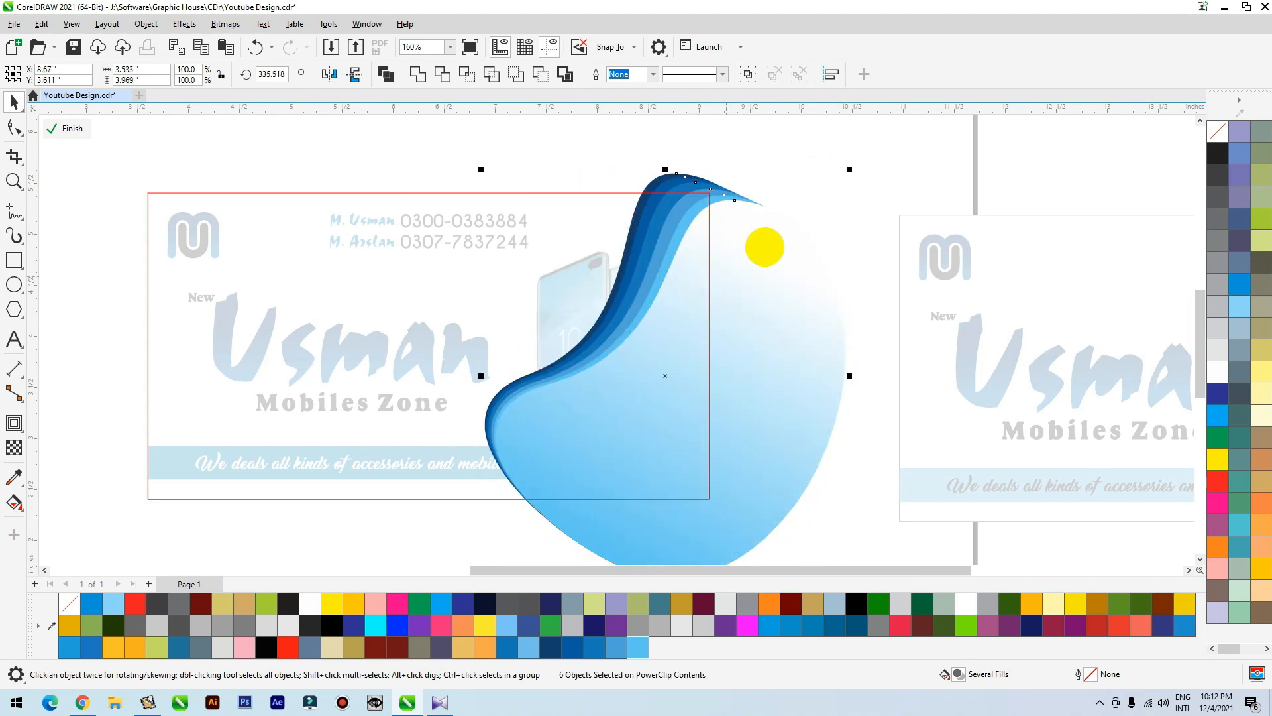
ctrl+click(809, 179)
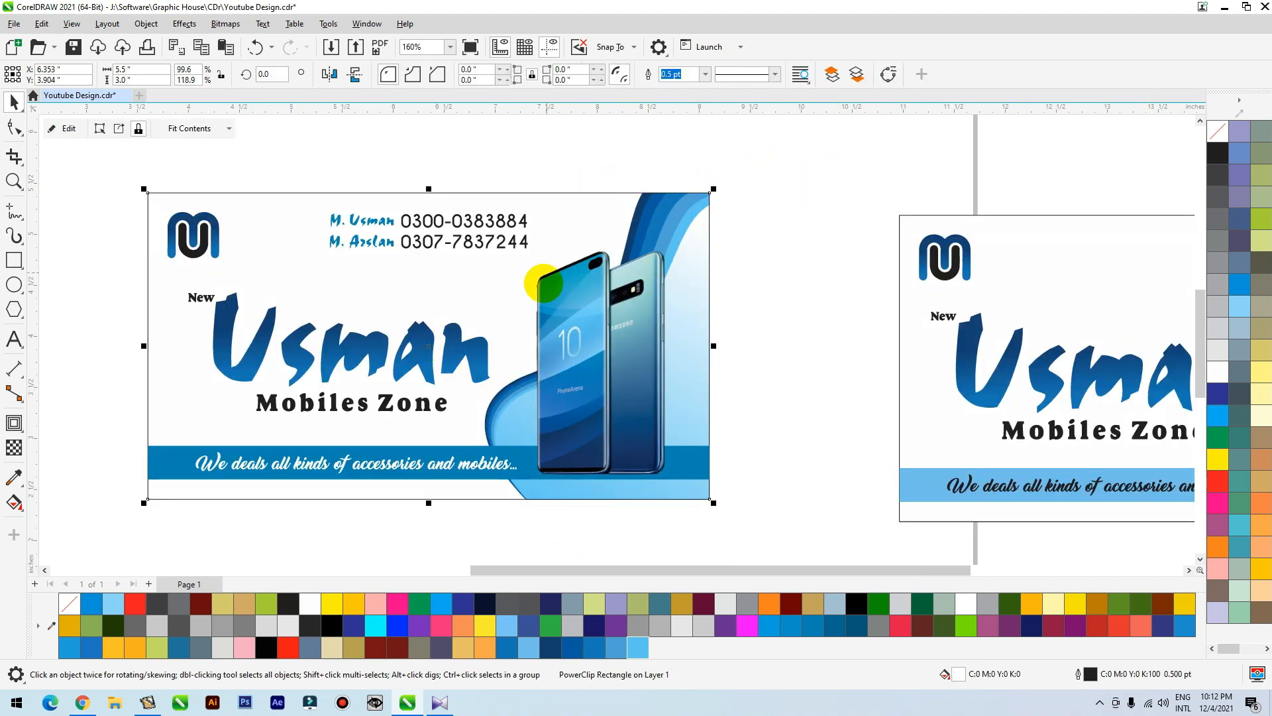
Move the grouped contact lines right, into the space between the logo and the blue wave
drag(600, 176, 318, 268)
drag(500, 239, 563, 239)
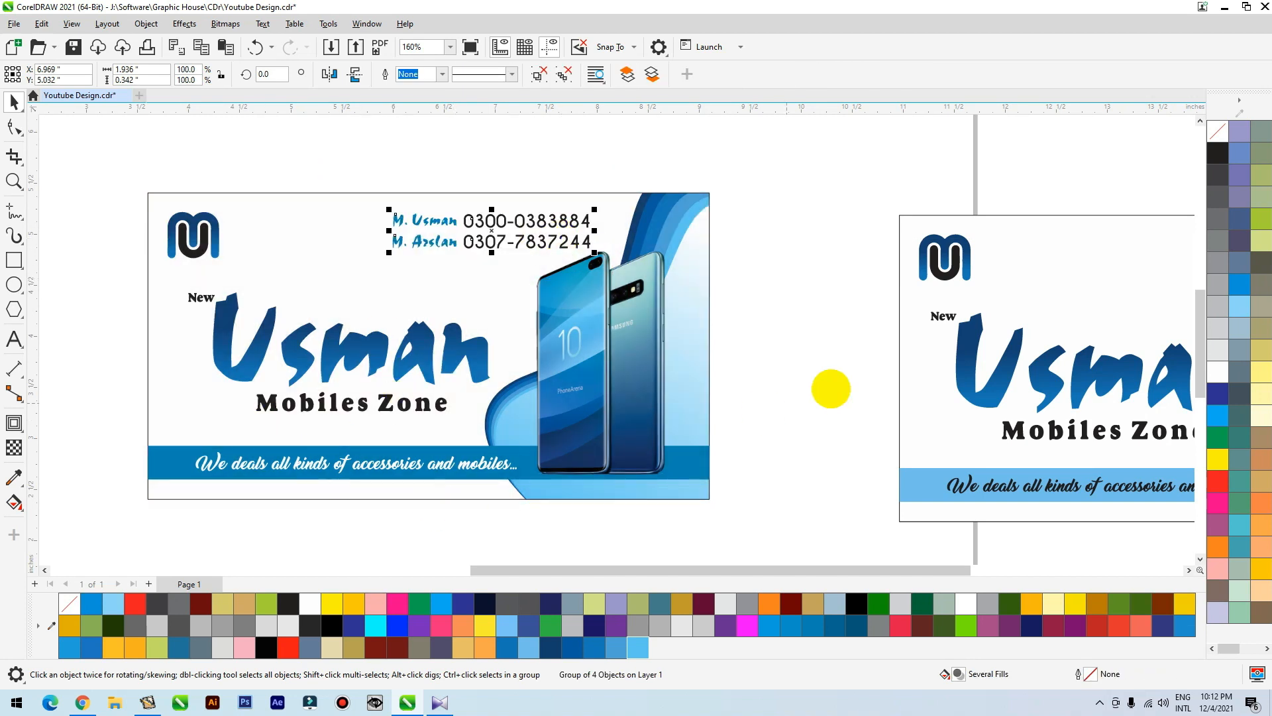
click(773, 289)
scroll(378, 457, down, 3)
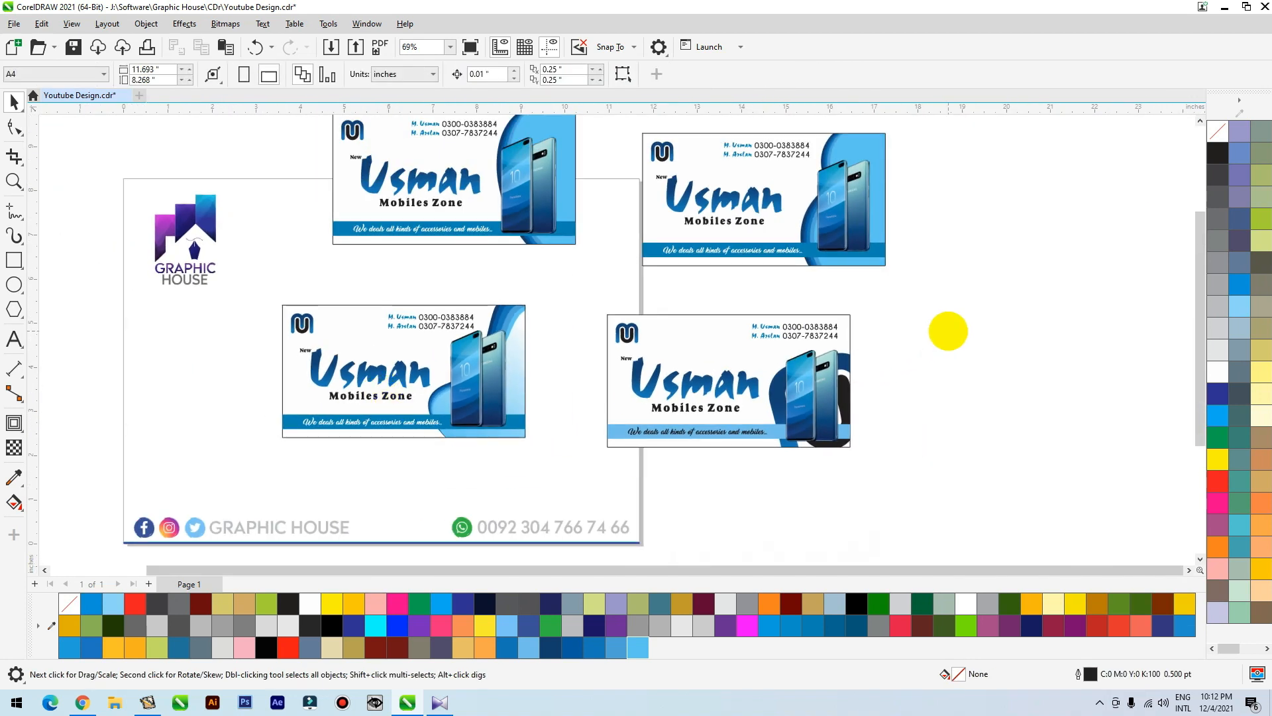